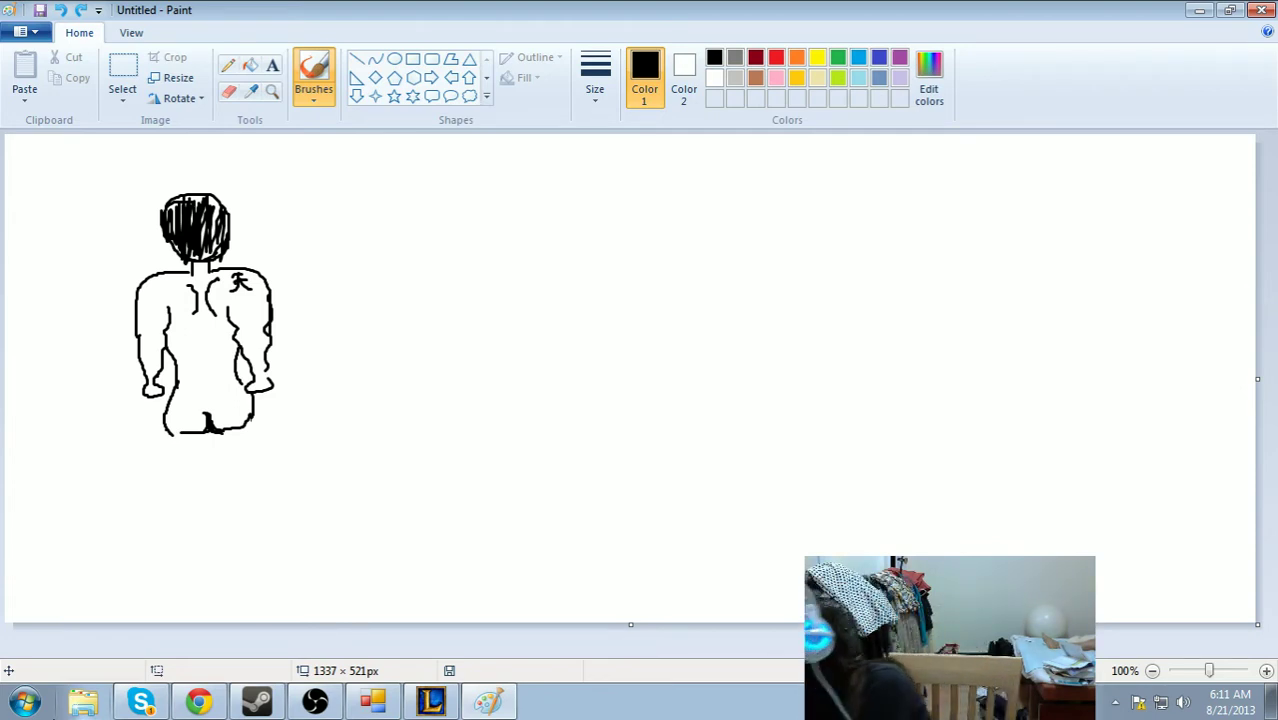
- Switch to the Twitch dashboard in Chrome and update the broadcast title to say "drawings people" before "(NA)"
left_click(190, 704)
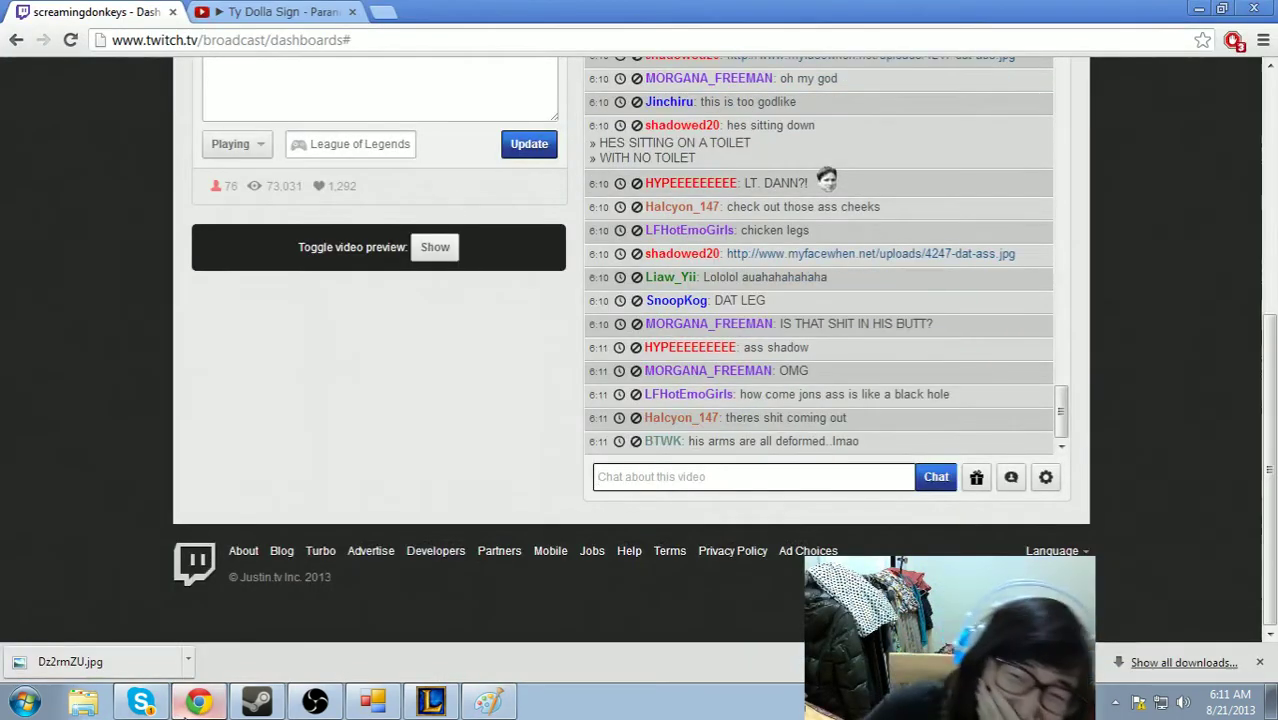
left_click(199, 704)
key("alt+Tab")
scroll(103, 160, "up", 2)
left_click_drag(234, 237, 365, 237)
type("drawings people")
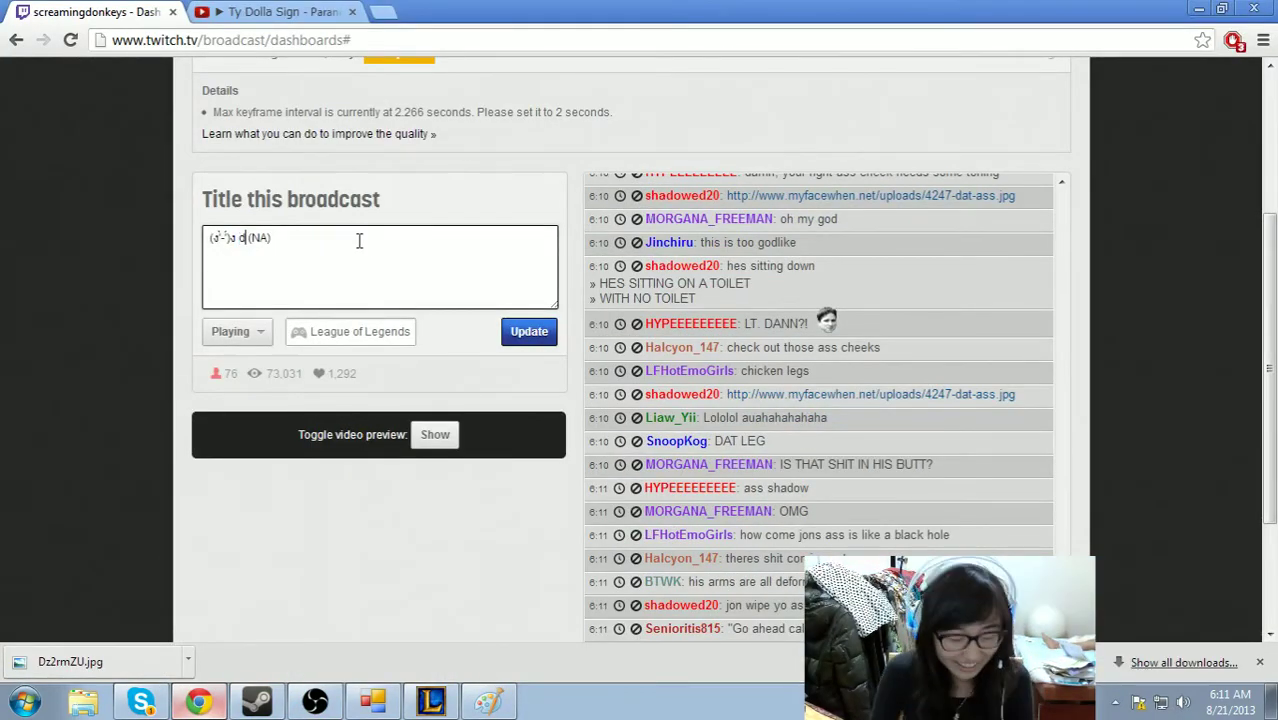
left_click(505, 333)
scroll(428, 362, "down", 2)
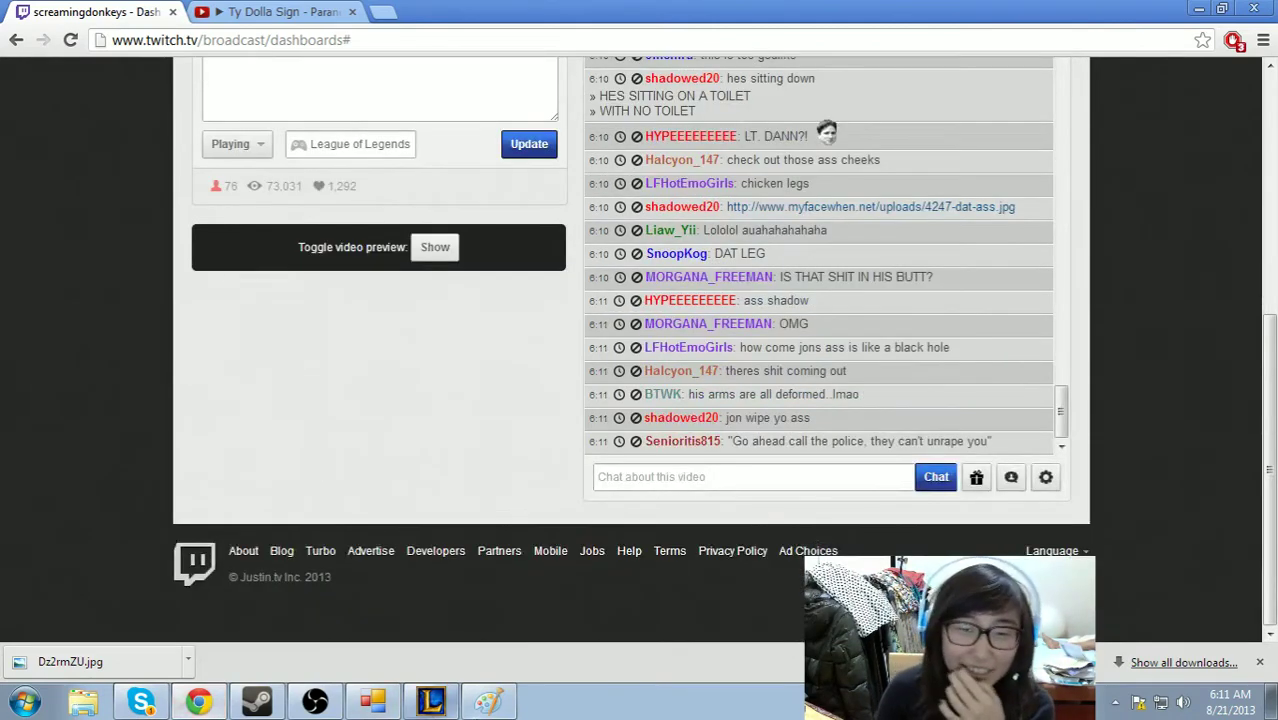
- Switch to Paint and draw two legs with feet in black below the back-view figure's torso
left_click(490, 703)
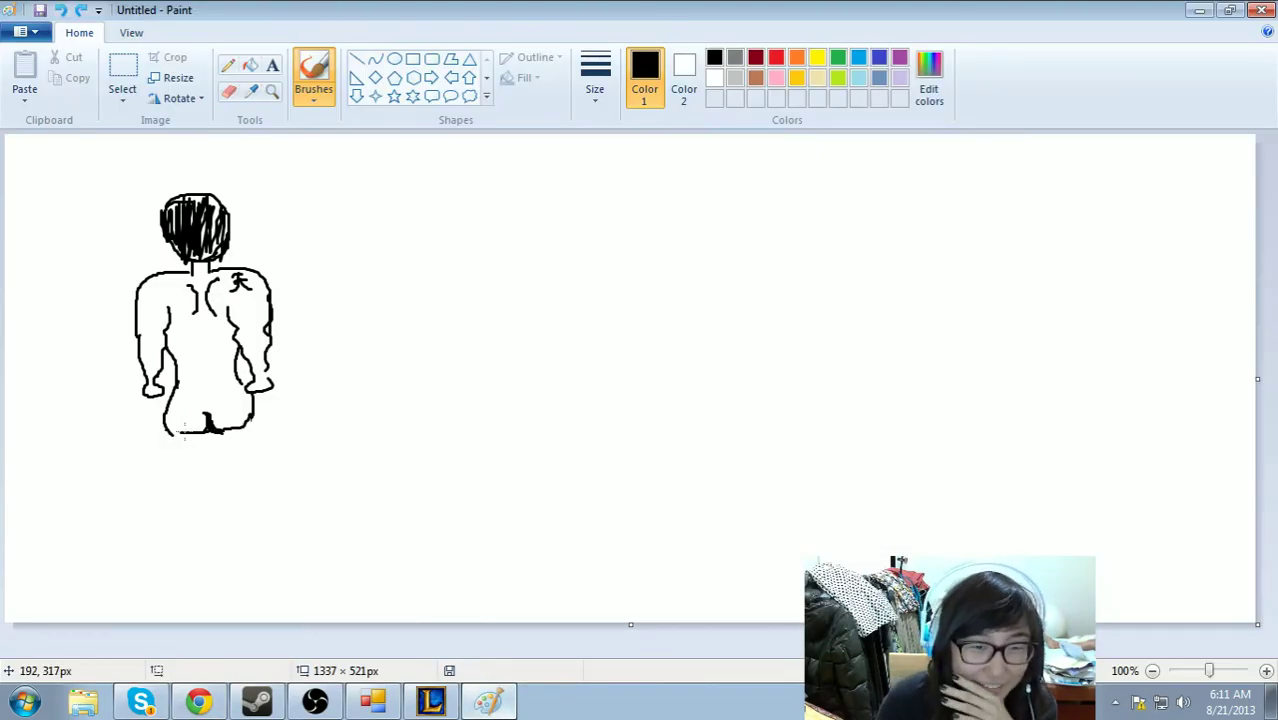
left_click_drag(184, 452, 196, 506)
mouse_move(214, 428)
left_mouse_down()
mouse_move(213, 496)
mouse_move(200, 497)
left_mouse_up()
left_click_drag(210, 452, 226, 490)
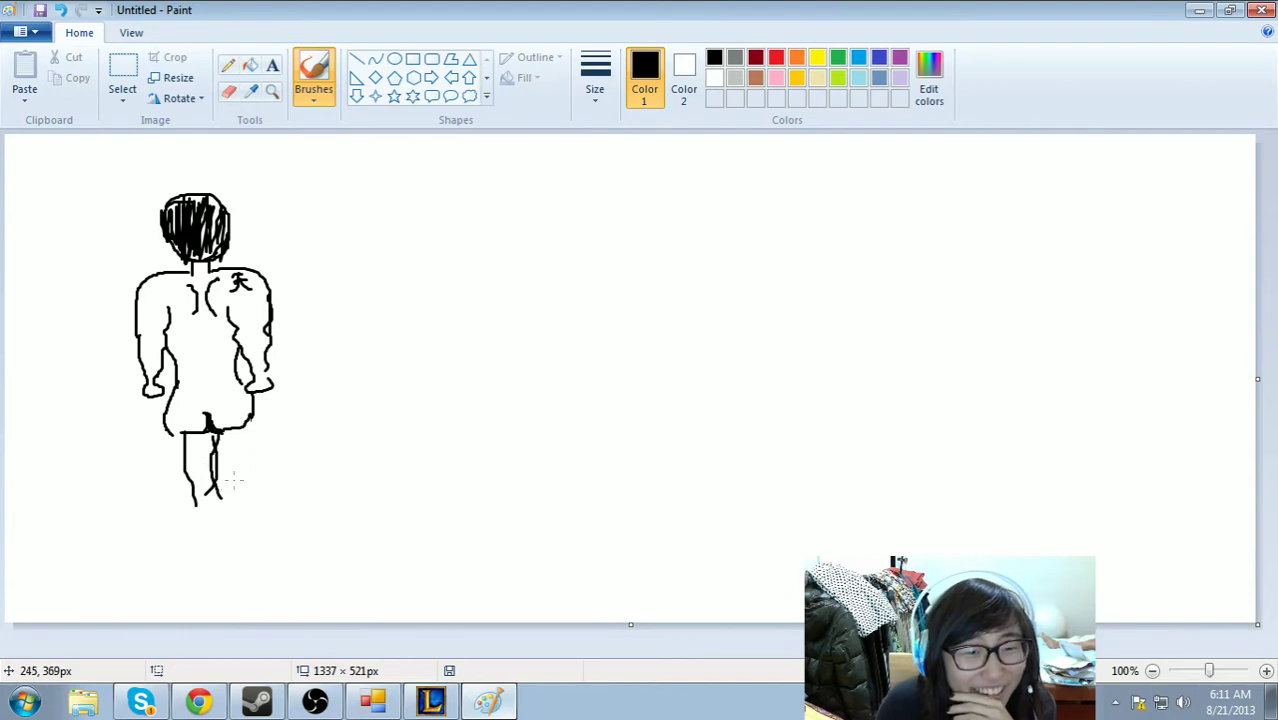
left_click_drag(243, 430, 253, 475)
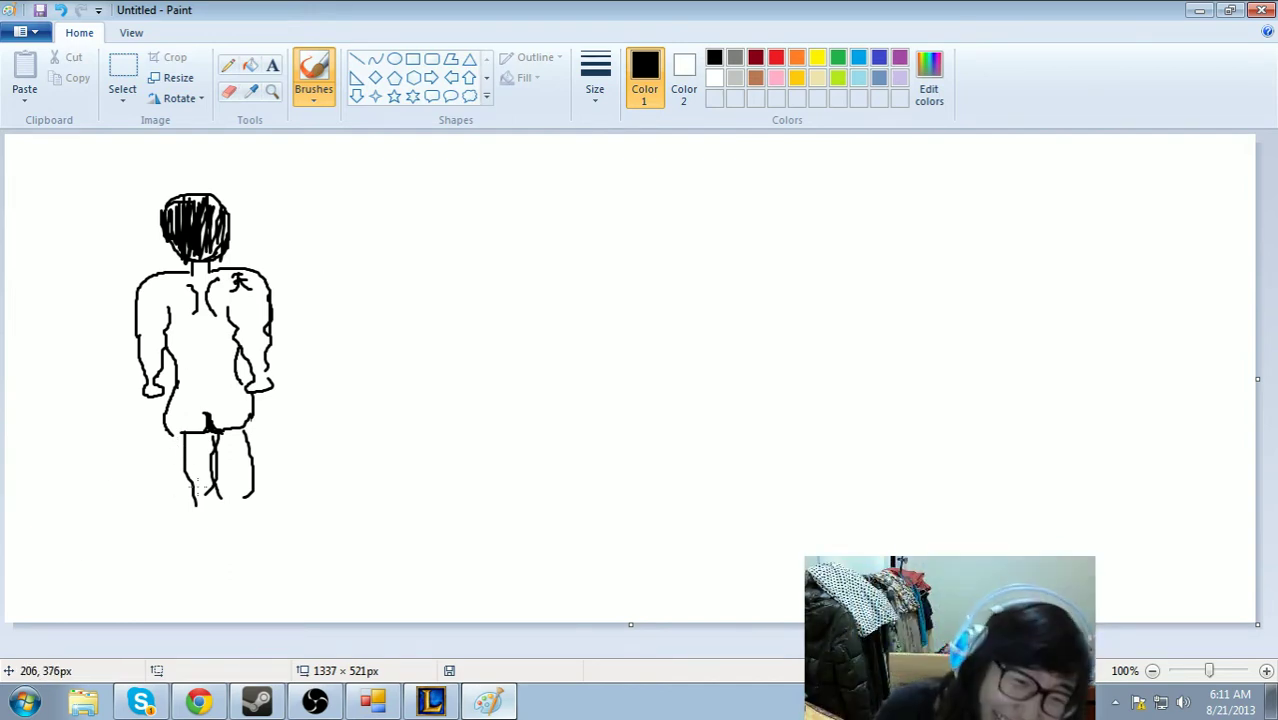
left_click_drag(195, 500, 193, 543)
mouse_move(206, 496)
left_mouse_down()
mouse_move(206, 540)
mouse_move(223, 506)
mouse_move(231, 537)
mouse_move(238, 507)
mouse_move(246, 536)
mouse_move(164, 552)
mouse_move(238, 553)
left_mouse_up()
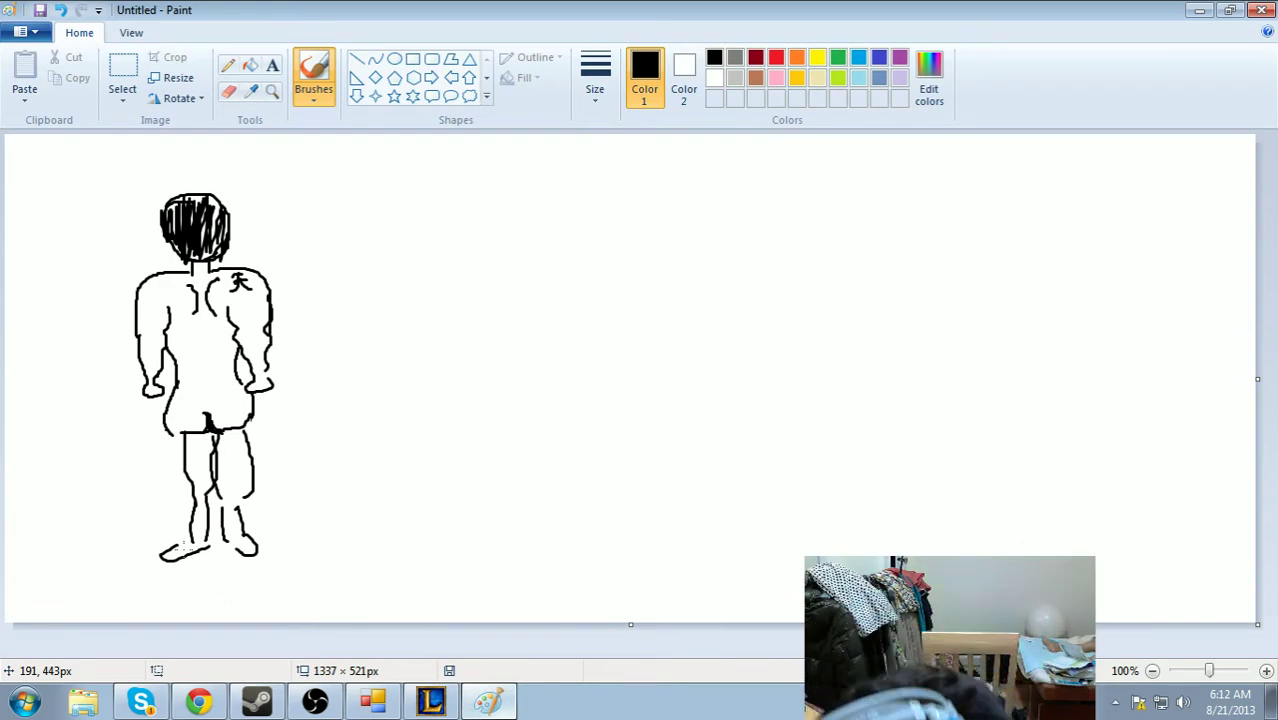
- Handwrite the figure's first name in capitals above its head and draw a vertical black divider line beside the figure, down to the canvas edge
left_click(192, 704)
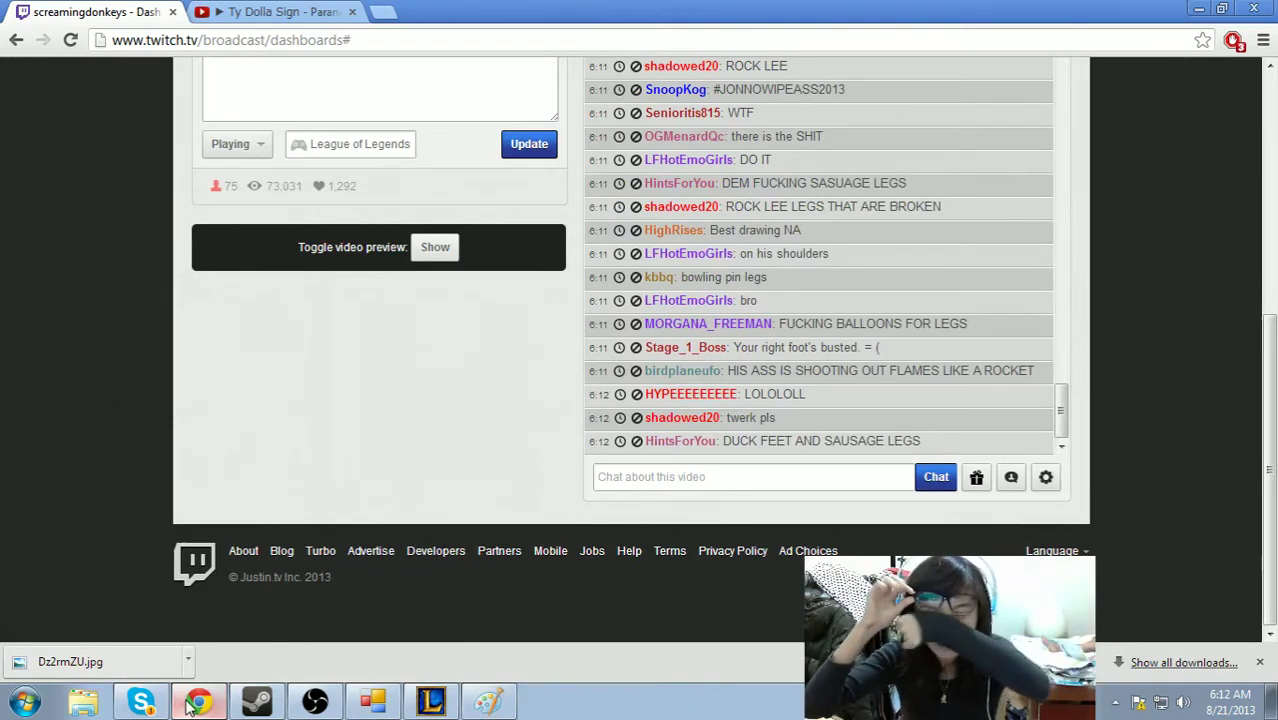
left_click(491, 704)
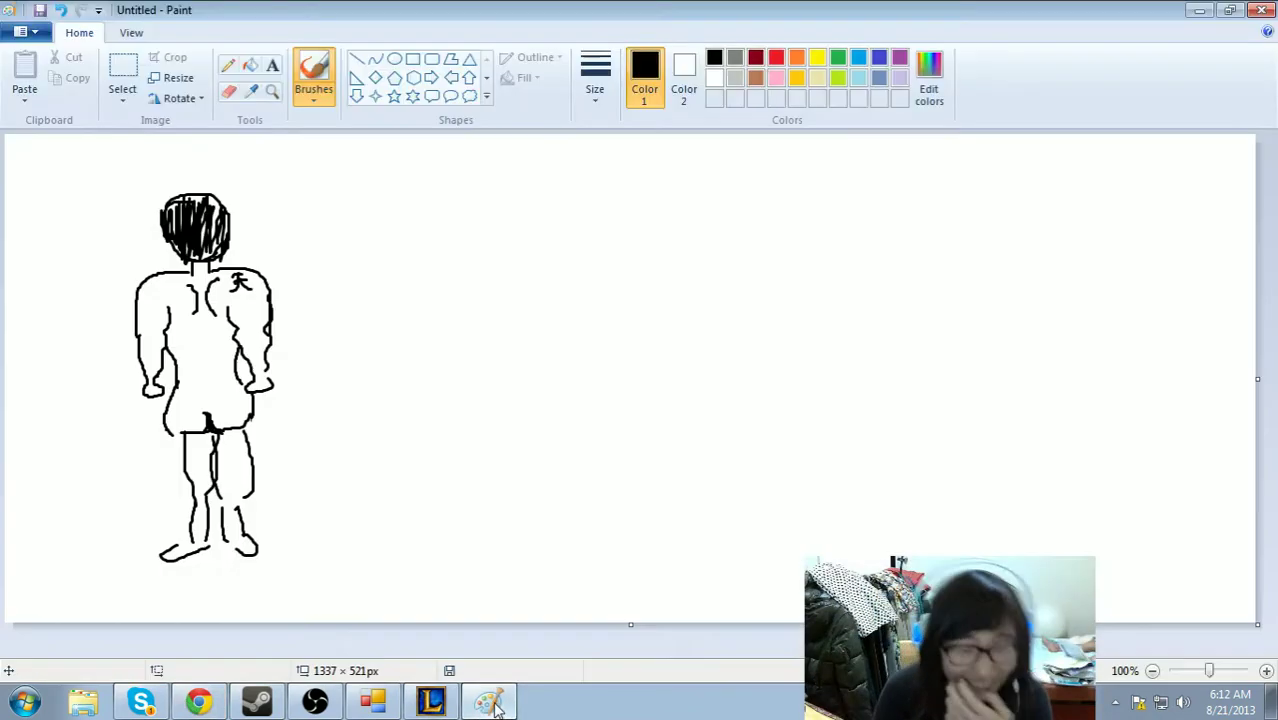
left_click_drag(116, 158, 80, 195)
mouse_move(165, 158)
left_mouse_down()
mouse_move(157, 198)
mouse_move(175, 180)
left_mouse_up()
mouse_move(188, 184)
left_mouse_down()
mouse_move(196, 150)
mouse_move(242, 149)
left_mouse_up()
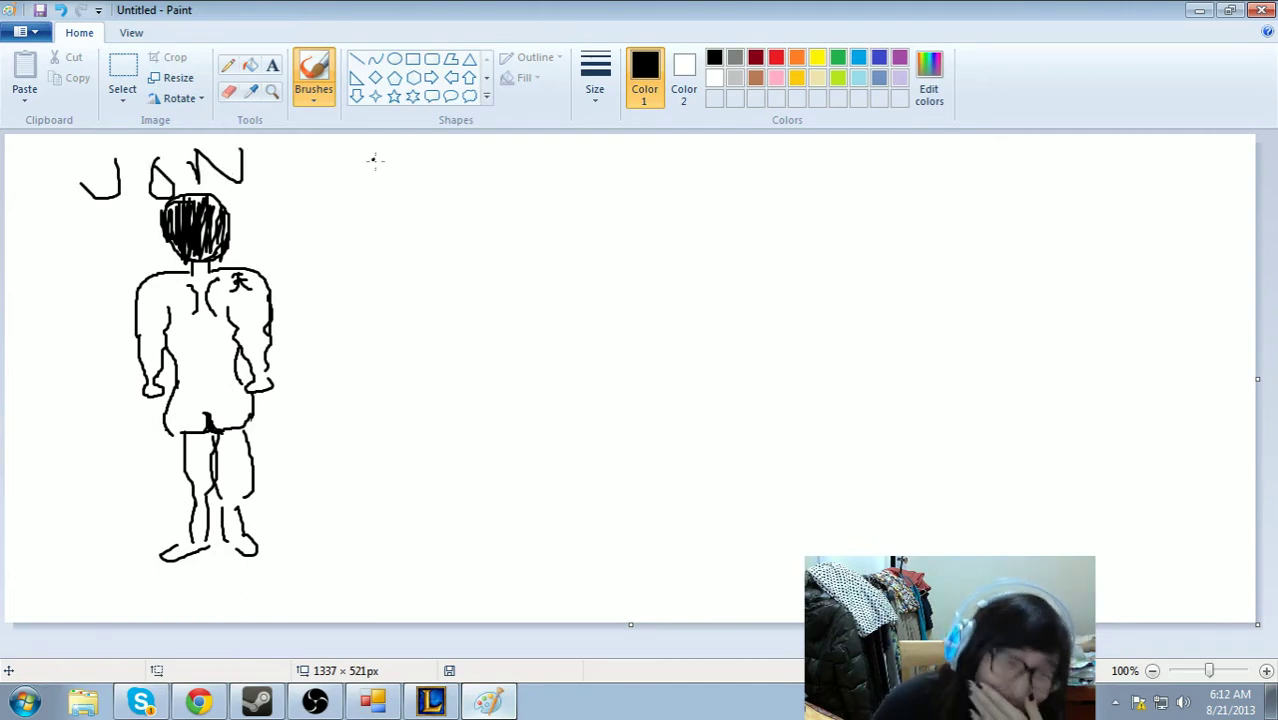
left_click_drag(372, 158, 378, 620)
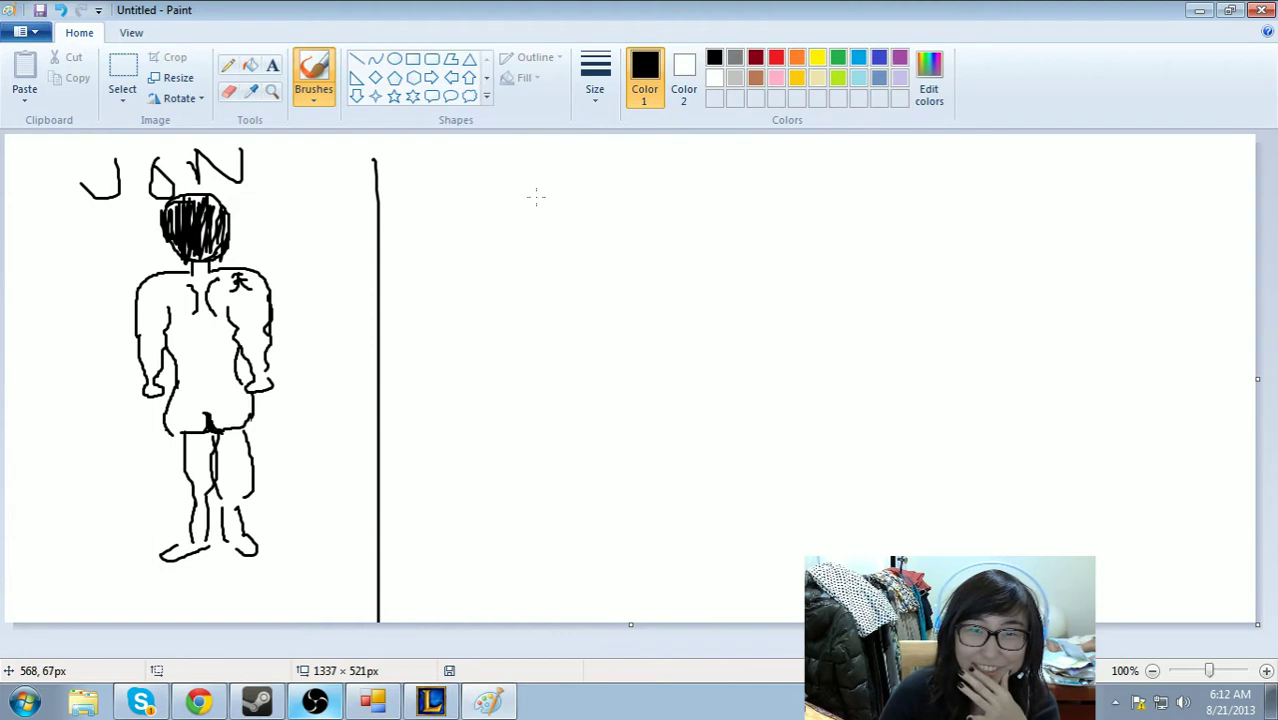
mouse_move(547, 183)
left_mouse_down()
mouse_move(502, 226)
mouse_move(527, 295)
left_mouse_up()
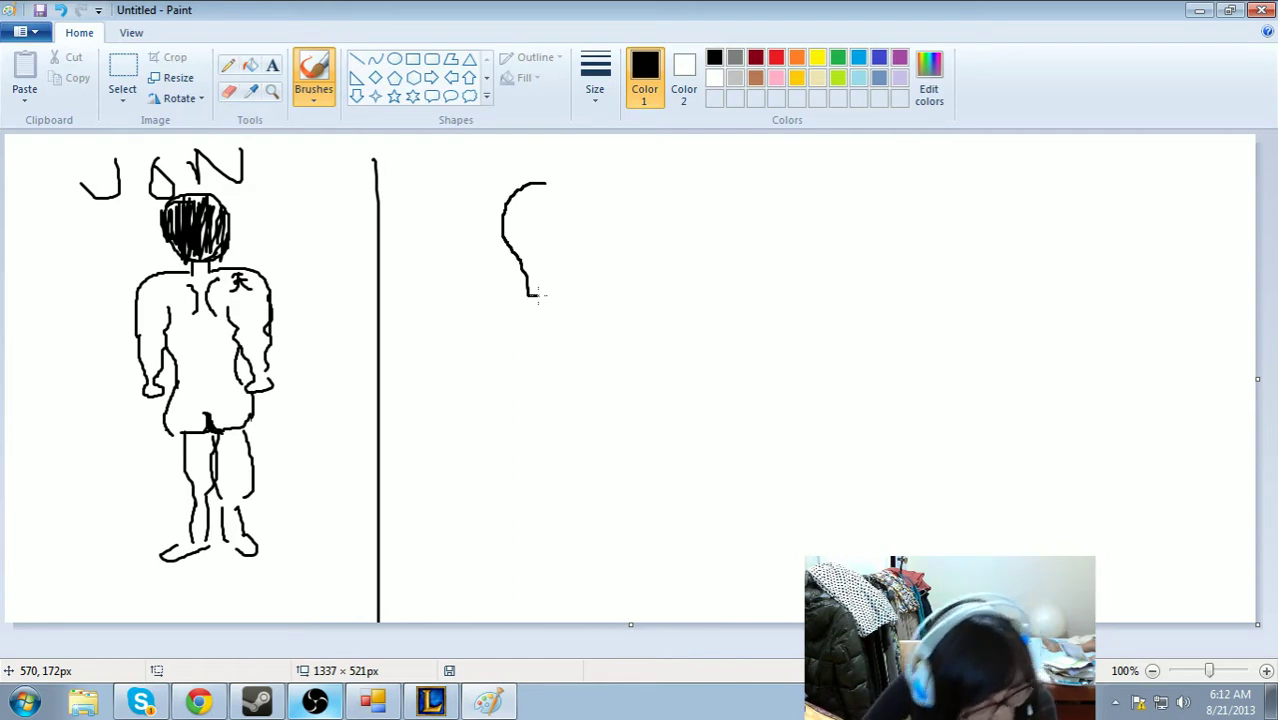
mouse_move(538, 293)
left_mouse_down()
mouse_move(539, 344)
mouse_move(581, 370)
left_mouse_up()
key("ctrl+z")
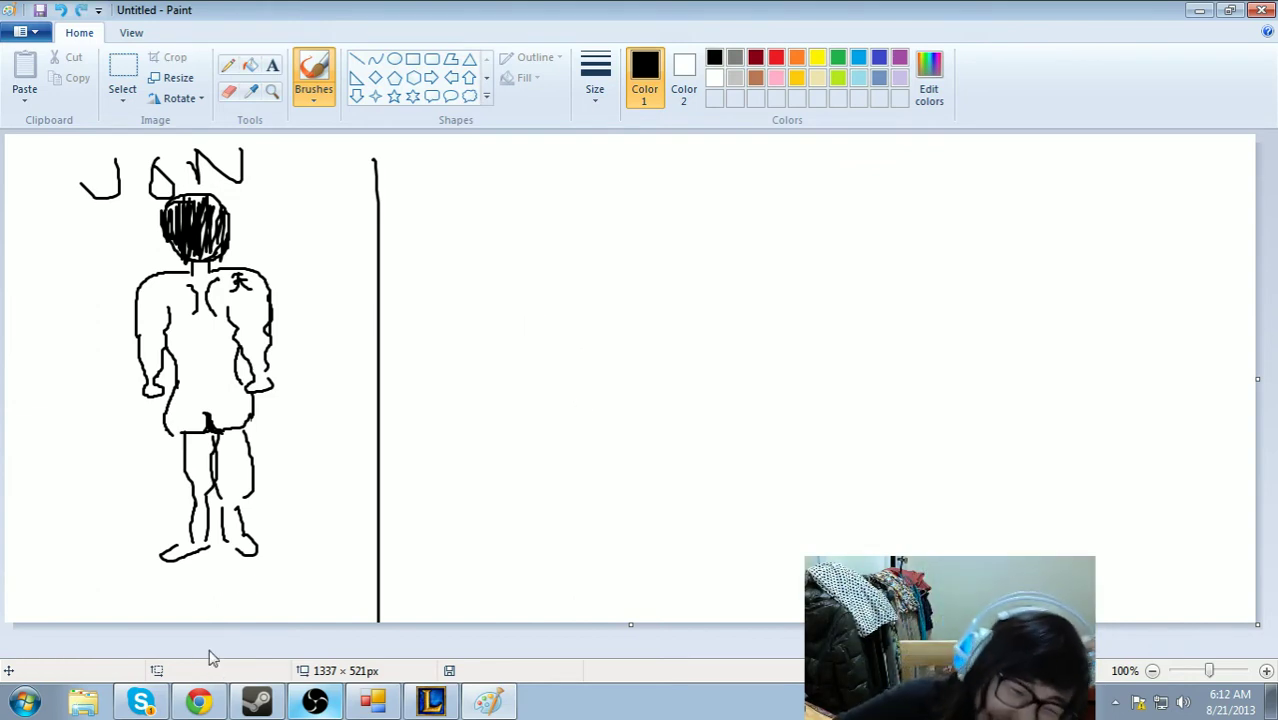
- Switch to the Twitch dashboard in Chrome, post "LOL" and "OH MY GOD" in the chat, and return to Paint
left_click(197, 699)
left_click(738, 478)
type("LOL")
key("Return")
type("OH MY GOD")
key("Return")
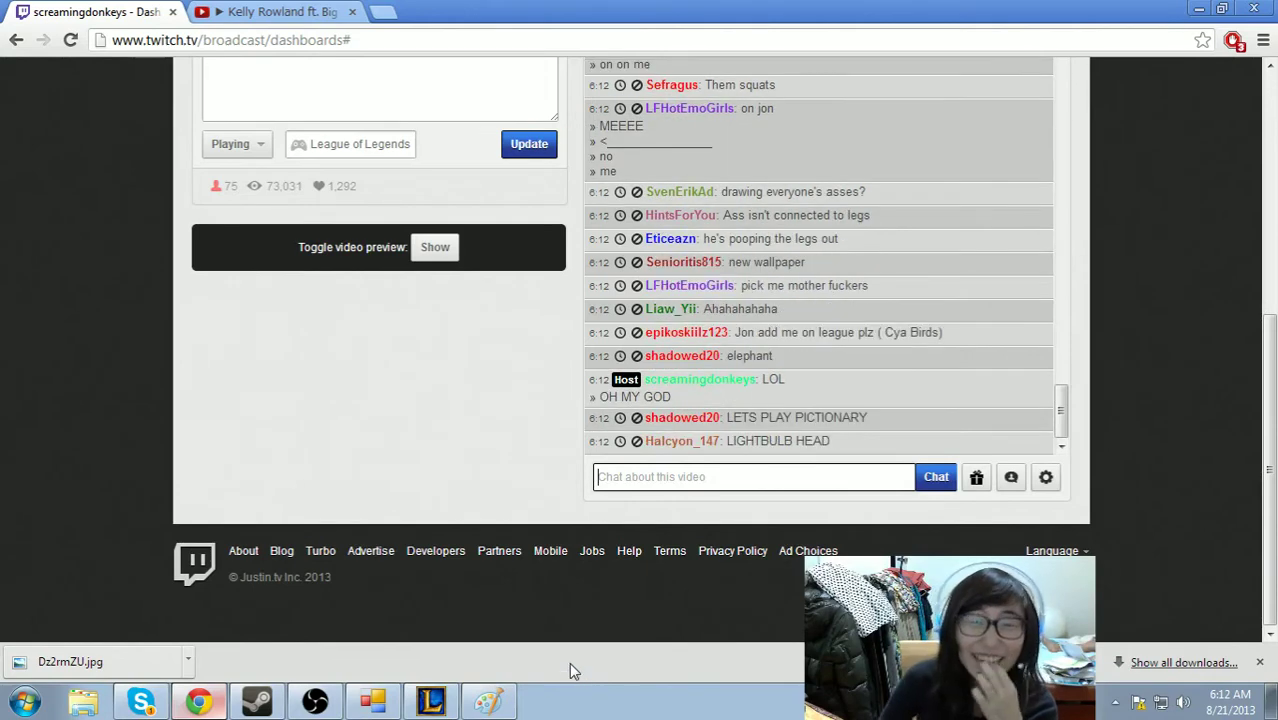
scroll(460, 505, "up", 1)
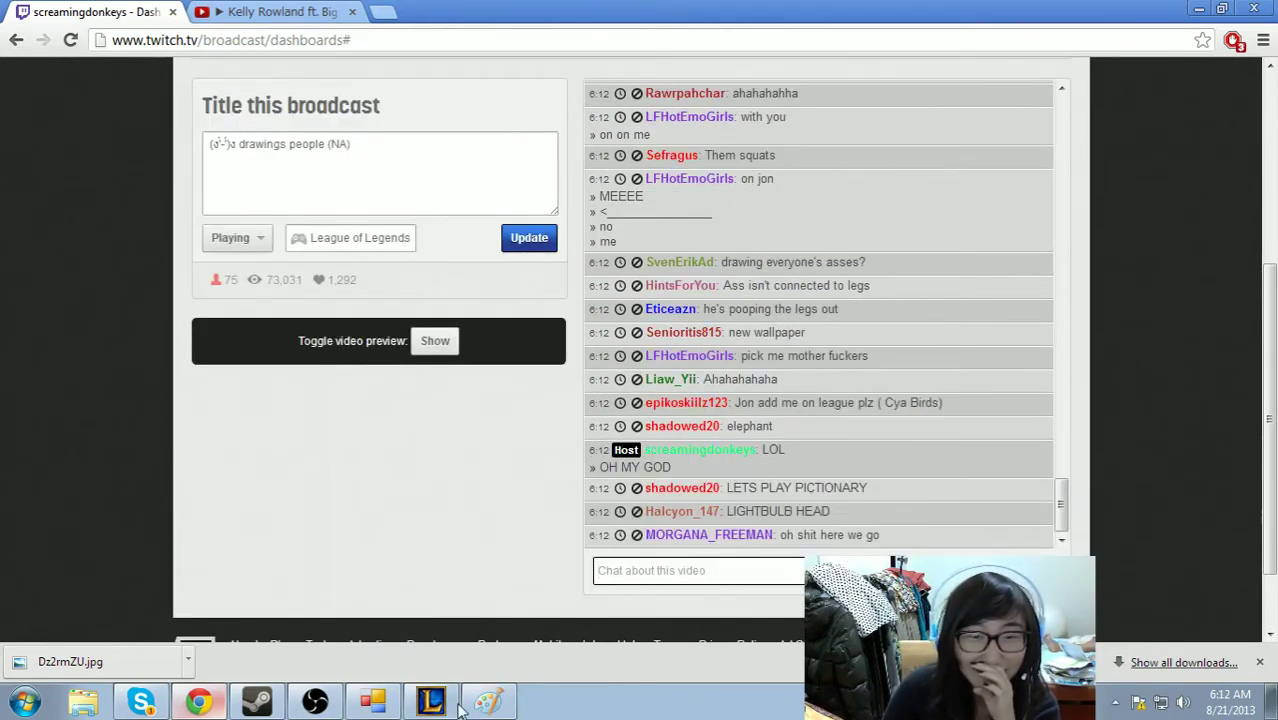
left_click(488, 700)
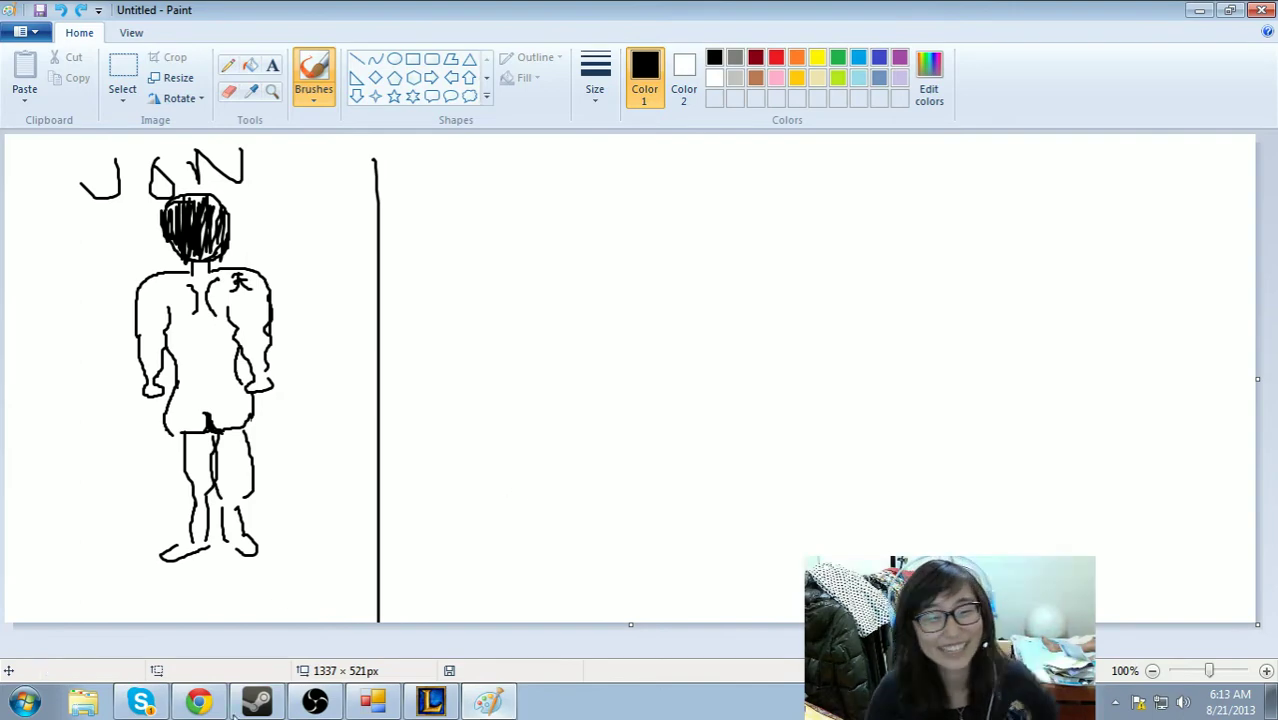
- Switch to Chrome, view the Tumblr post linked by the moderator in the Twitch chat, and close it
left_click(203, 704)
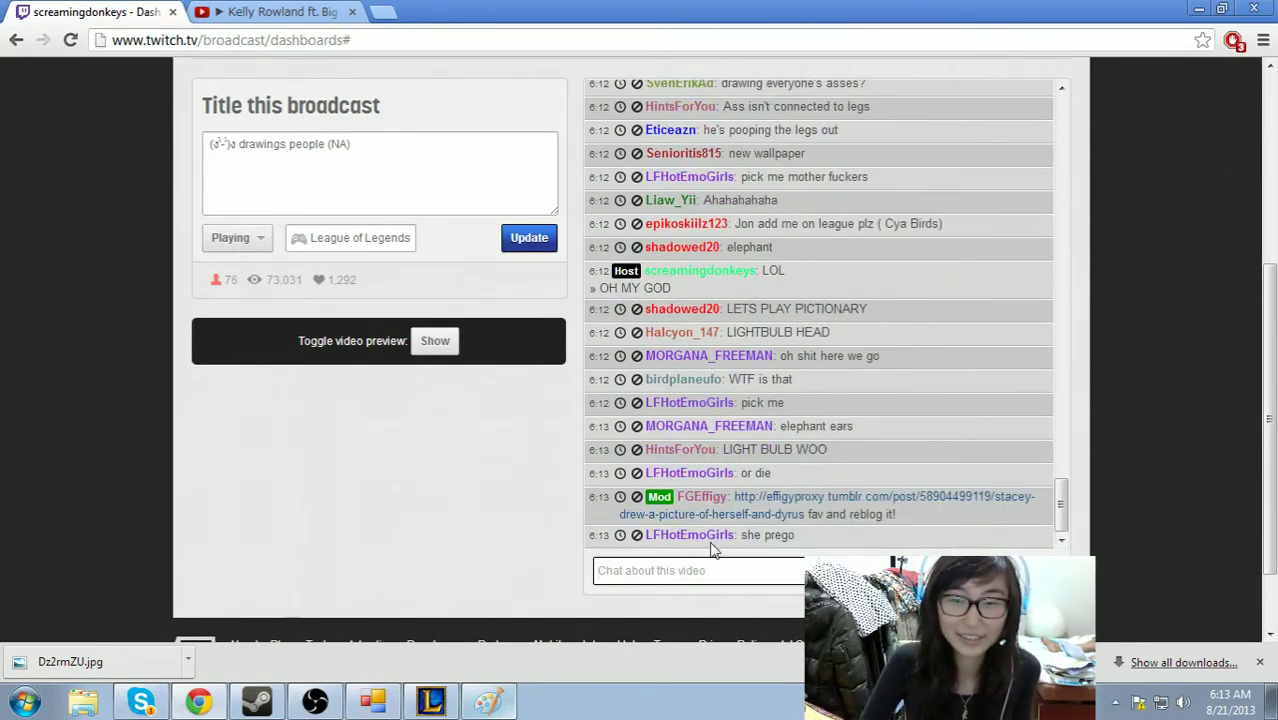
left_click(790, 513)
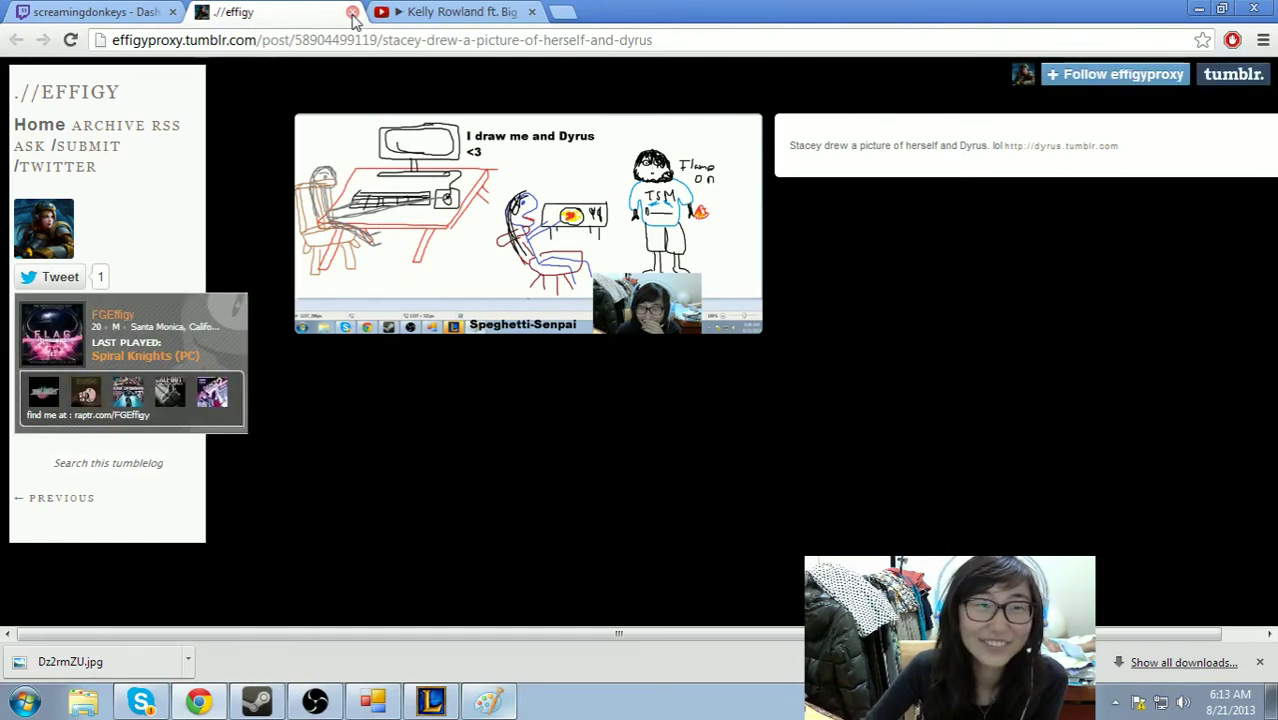
left_click(352, 12)
- Post "remove that" and "please" as two separate messages in the Twitch chat
left_click(757, 565)
type("rem")
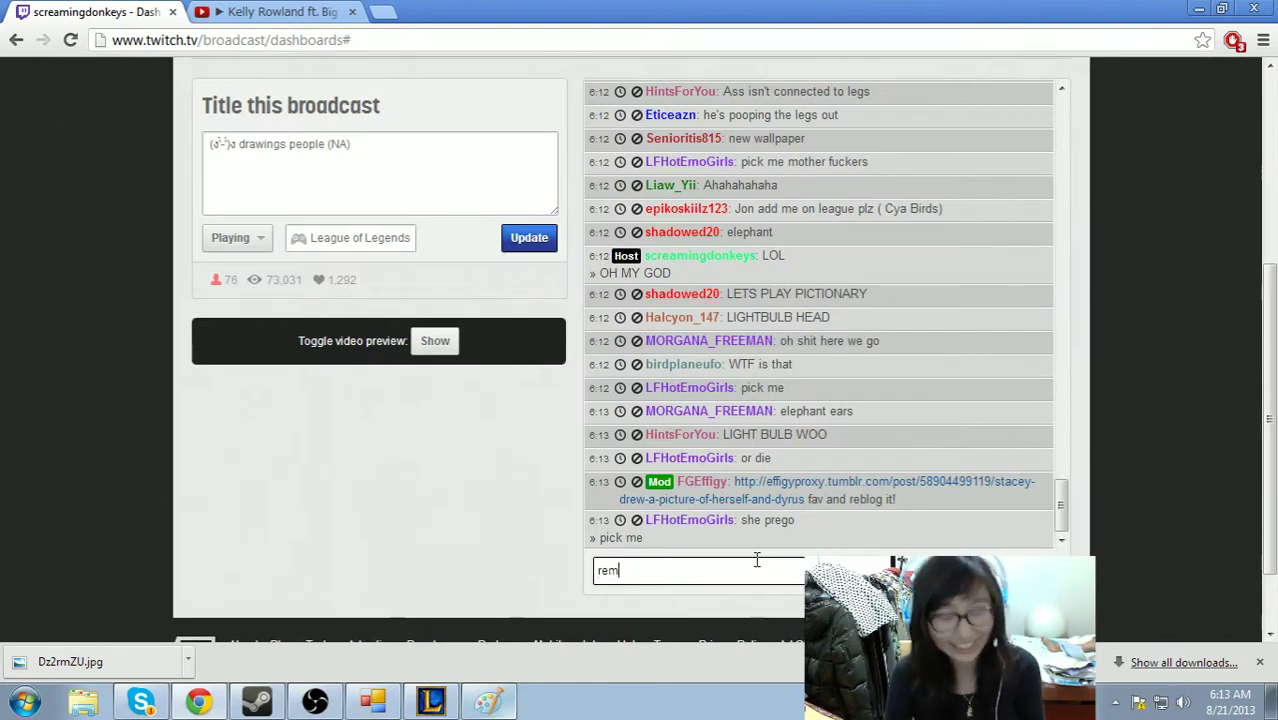
type("ove that")
key("Return")
type("please")
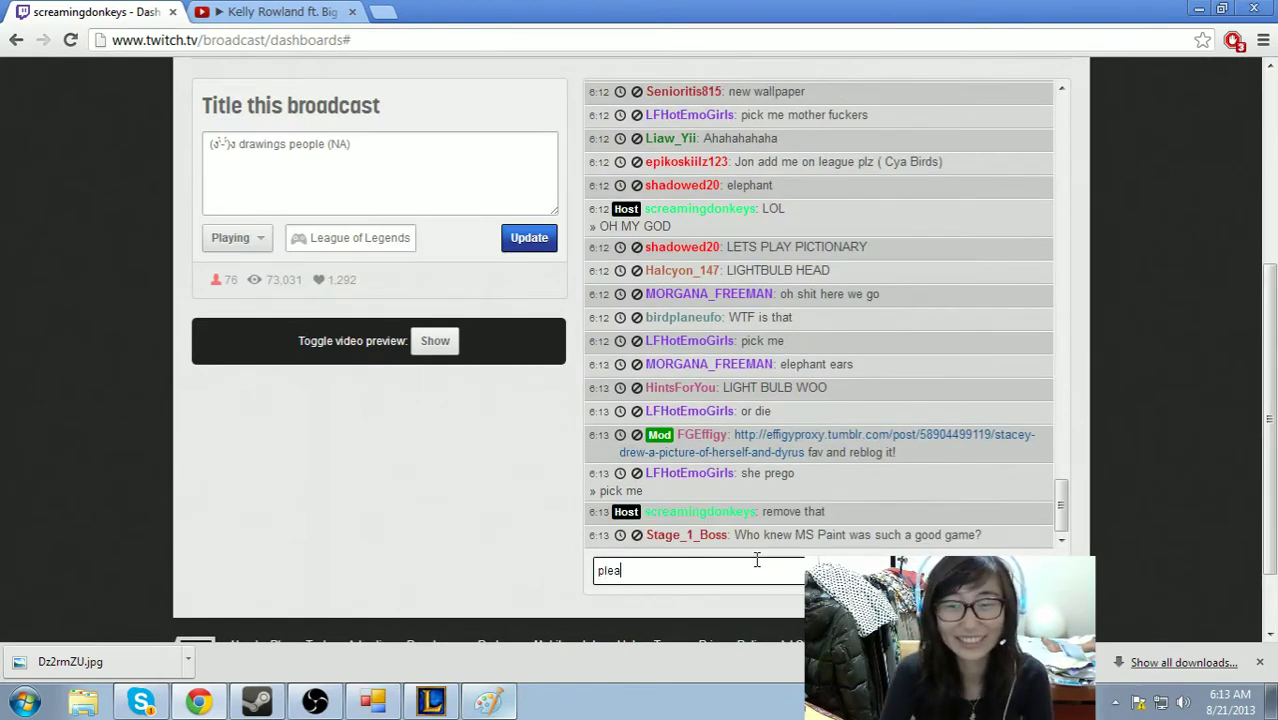
key("Return")
- Switch to Paint and draw a round black head outline in the blank area on the other side of the divider
left_click(503, 708)
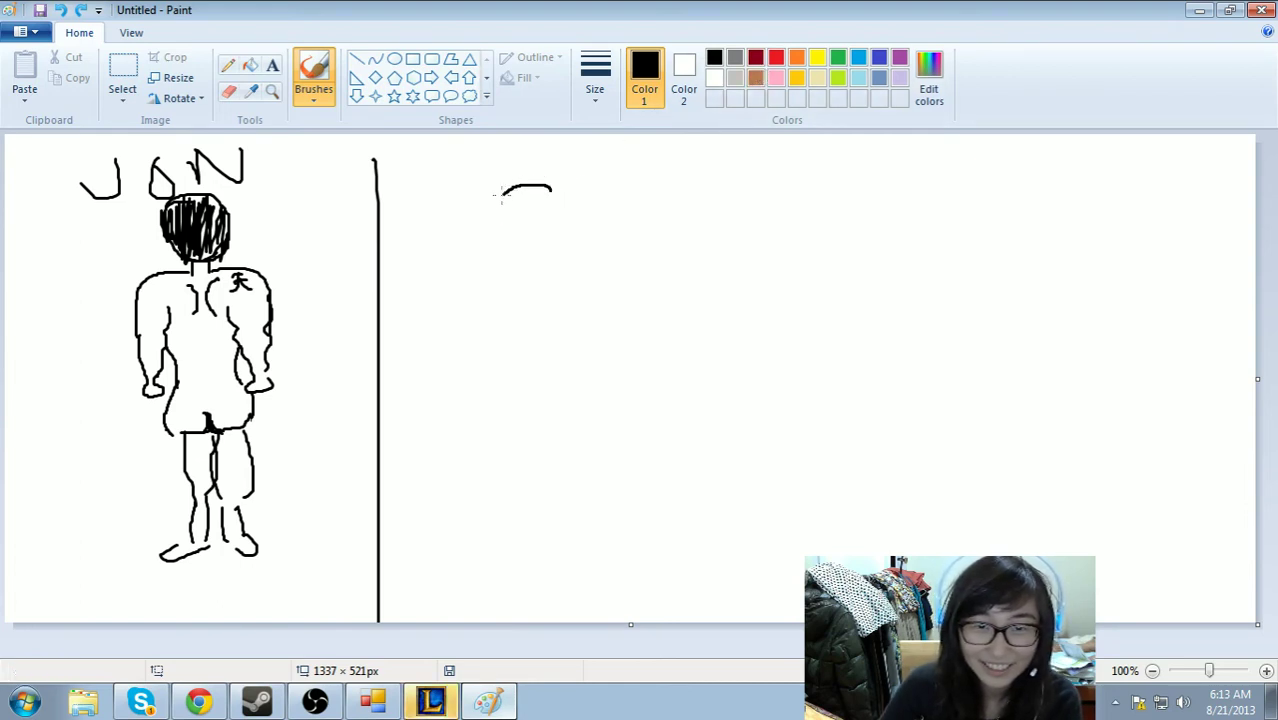
mouse_move(492, 254)
left_mouse_down()
mouse_move(546, 277)
mouse_move(586, 246)
left_mouse_up()
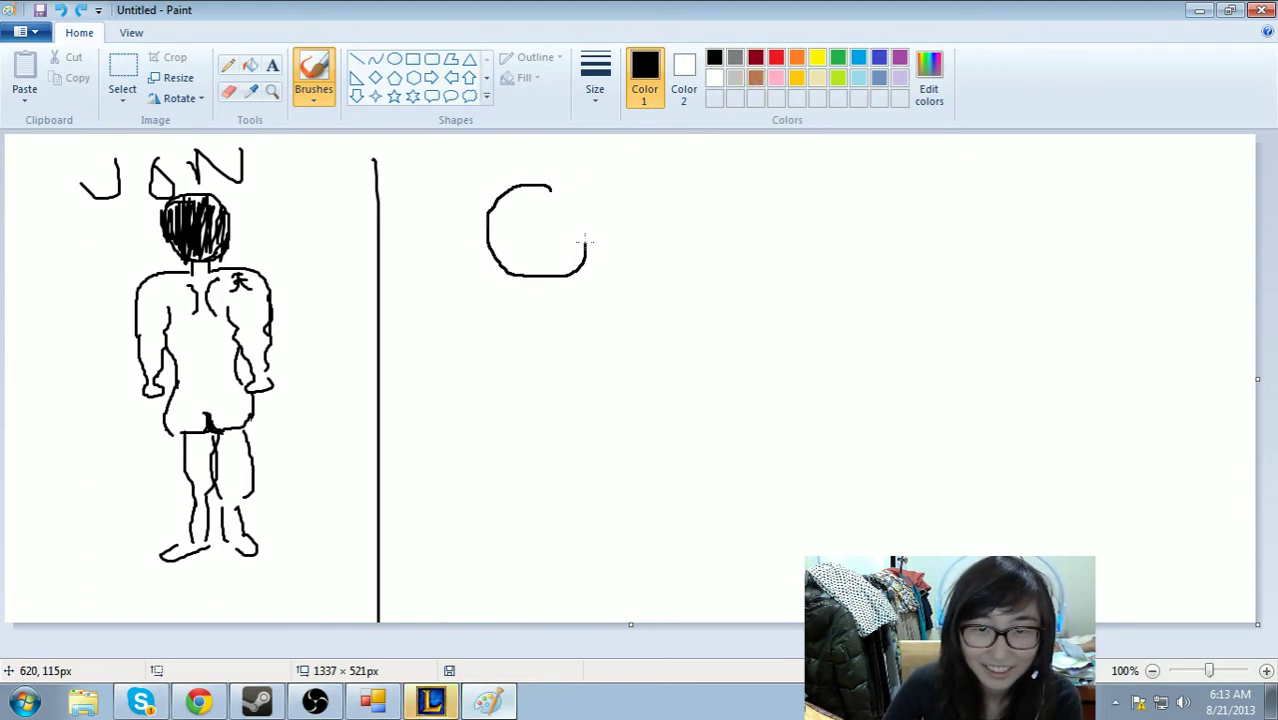
left_click_drag(570, 195, 552, 186)
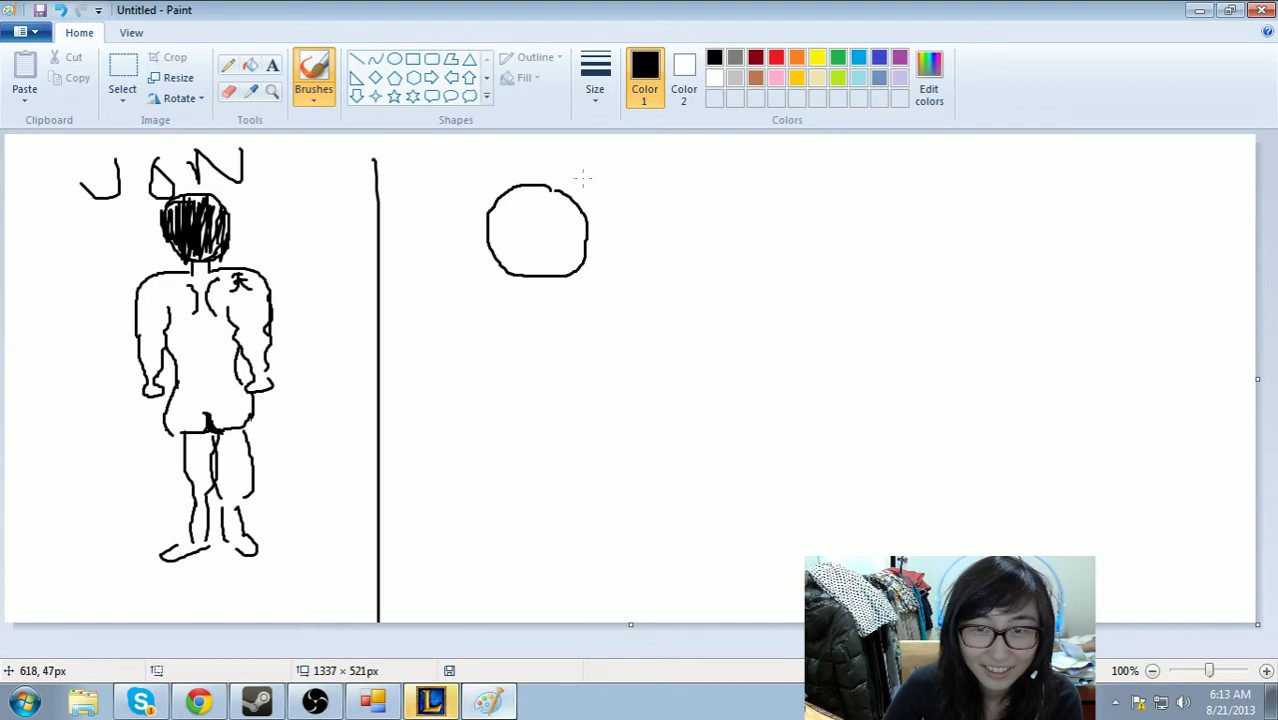
- Draw a smiling mouth, two eyes with pupils, eyebrows and a nose in black inside the round head
left_click(777, 58)
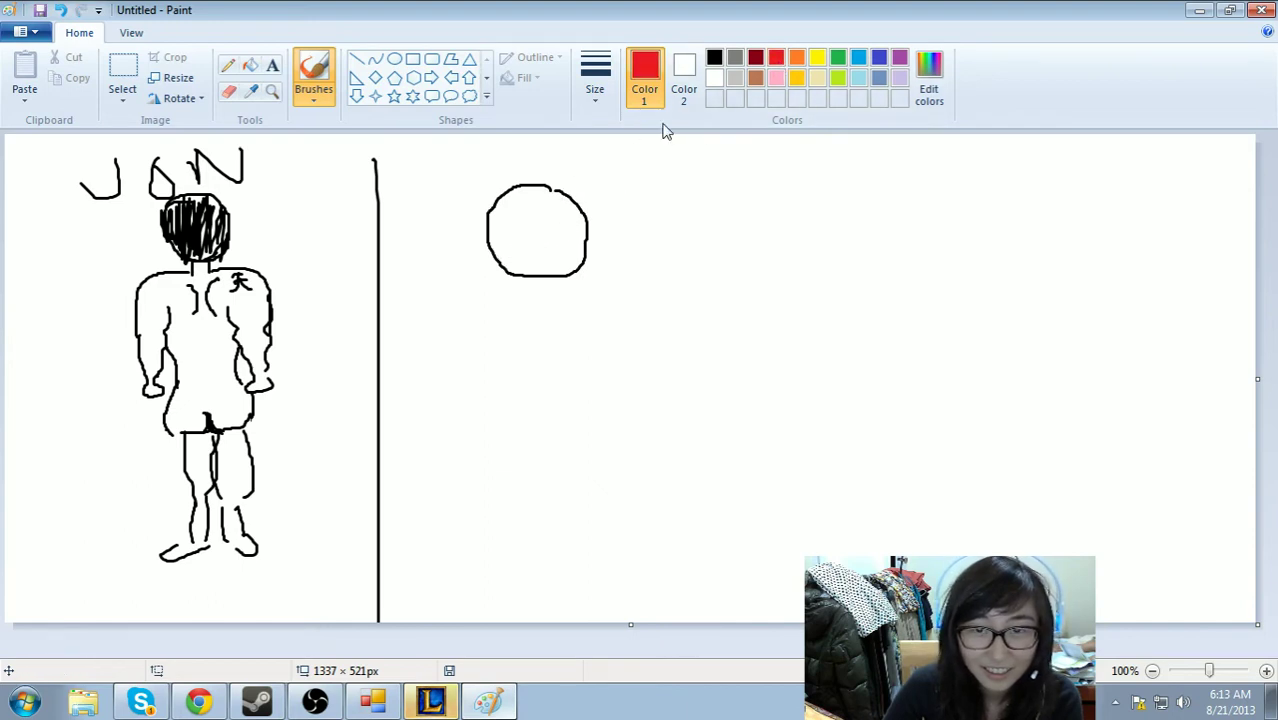
left_click(714, 58)
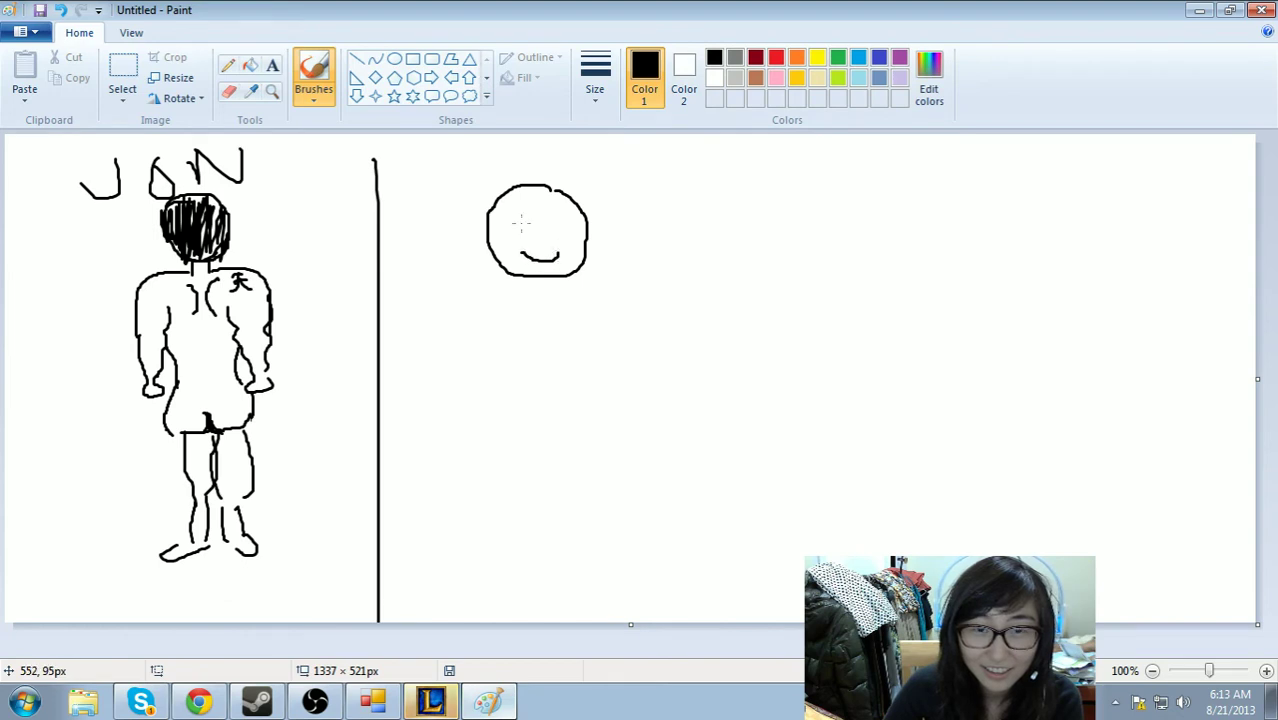
mouse_move(515, 224)
left_mouse_down()
mouse_move(508, 233)
mouse_move(527, 234)
left_mouse_up()
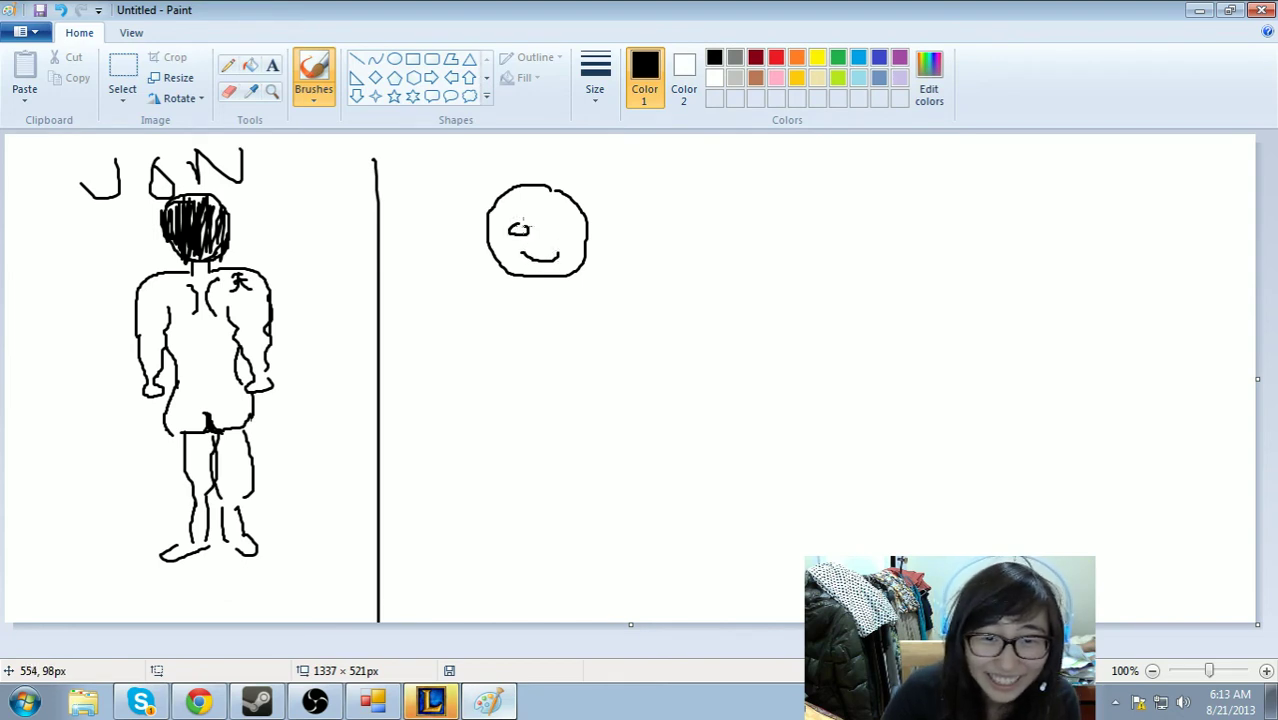
left_click_drag(557, 234, 564, 226)
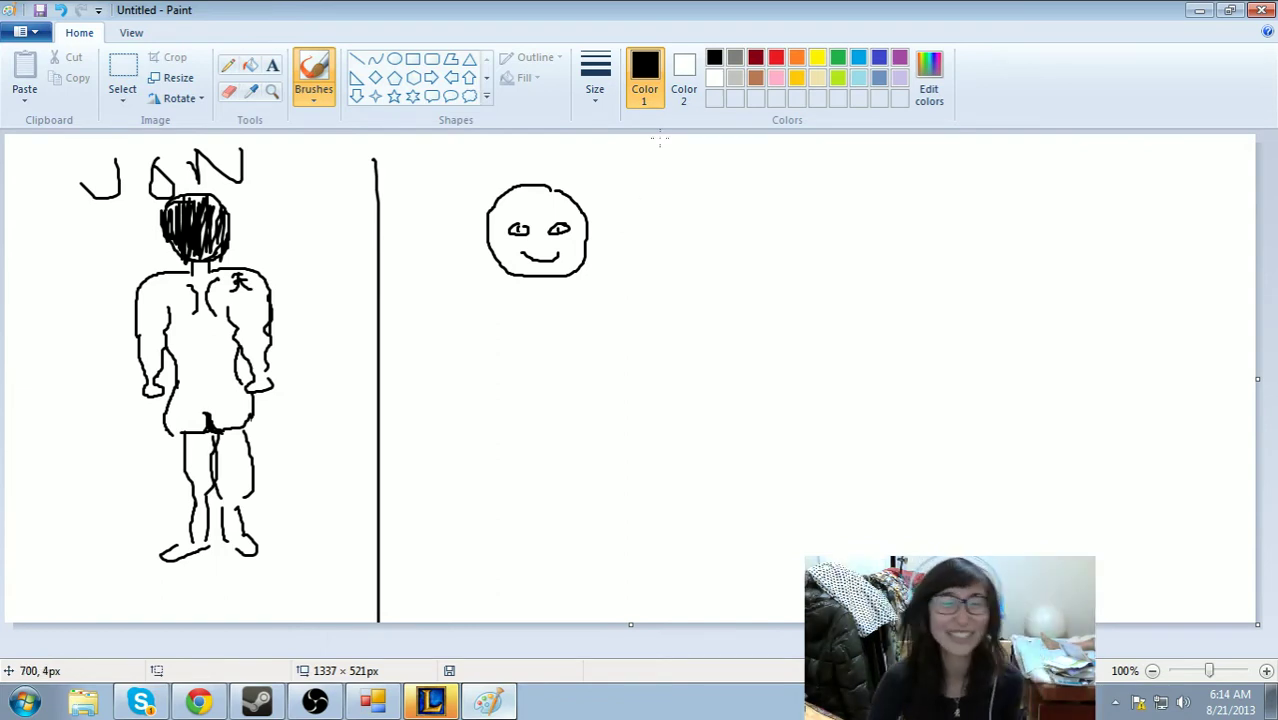
left_click(212, 703)
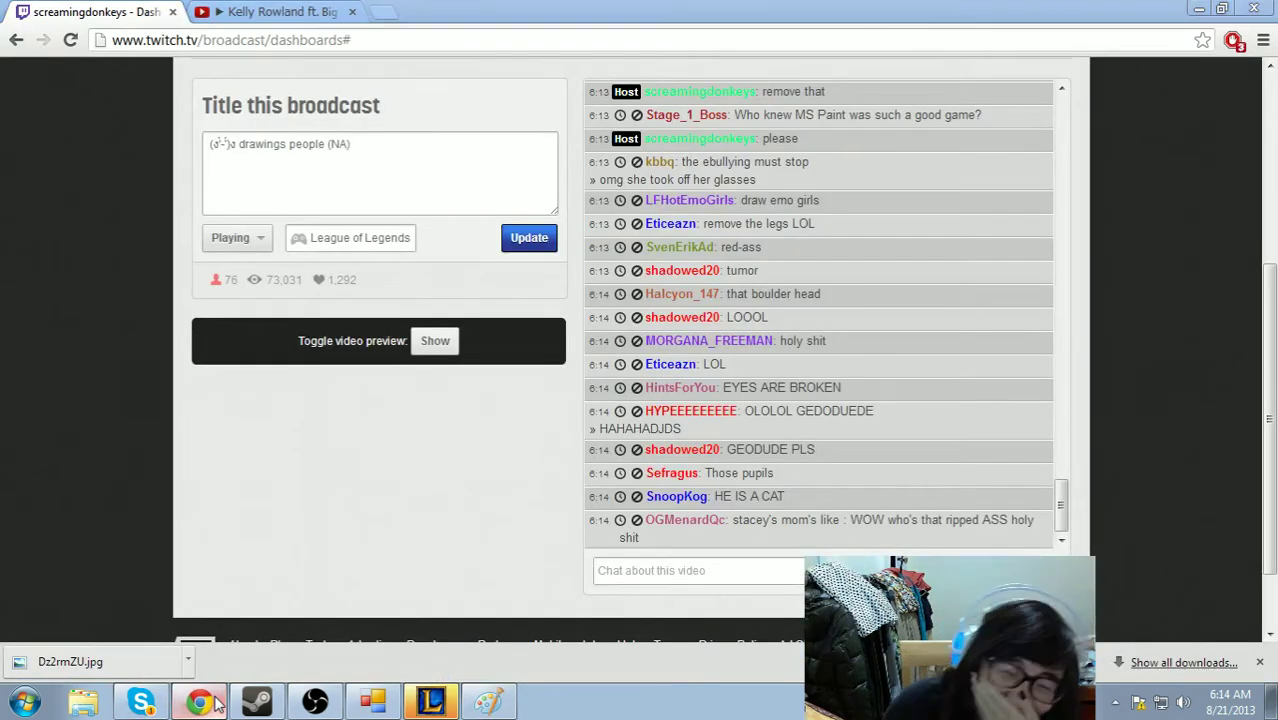
left_click(224, 702)
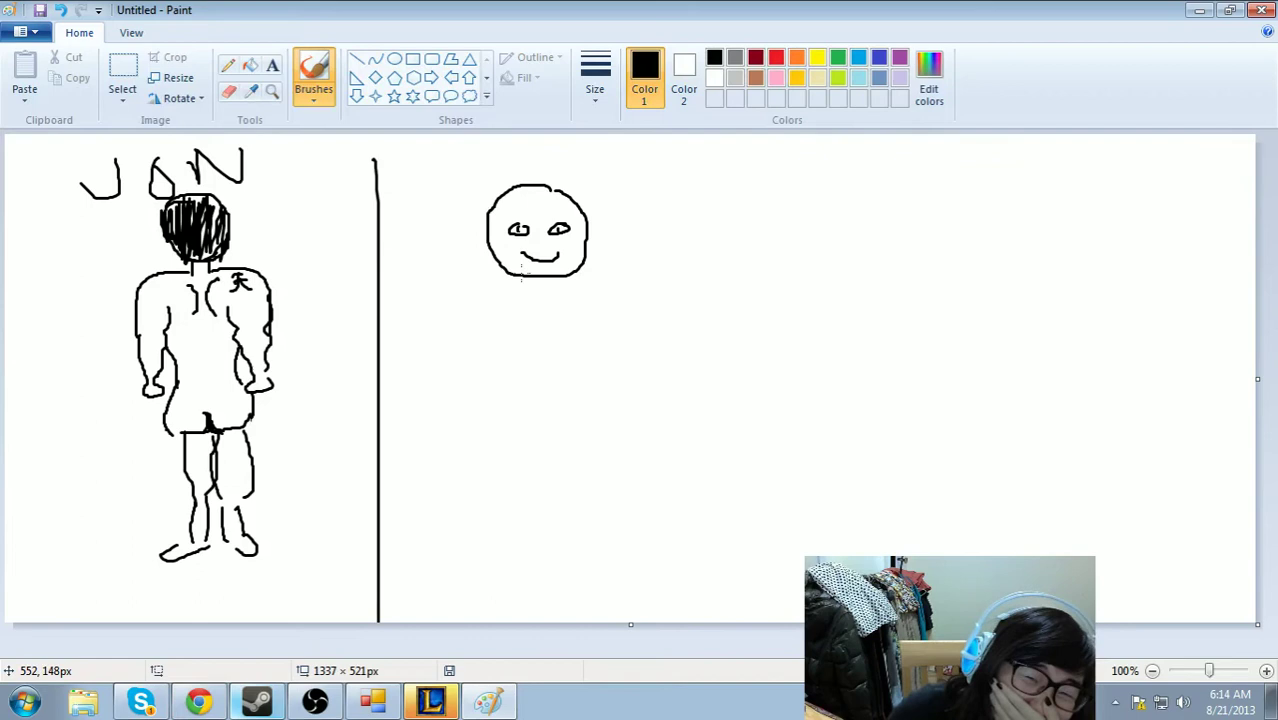
mouse_move(520, 229)
left_mouse_down()
mouse_move(562, 231)
mouse_move(523, 216)
mouse_move(567, 213)
left_mouse_up()
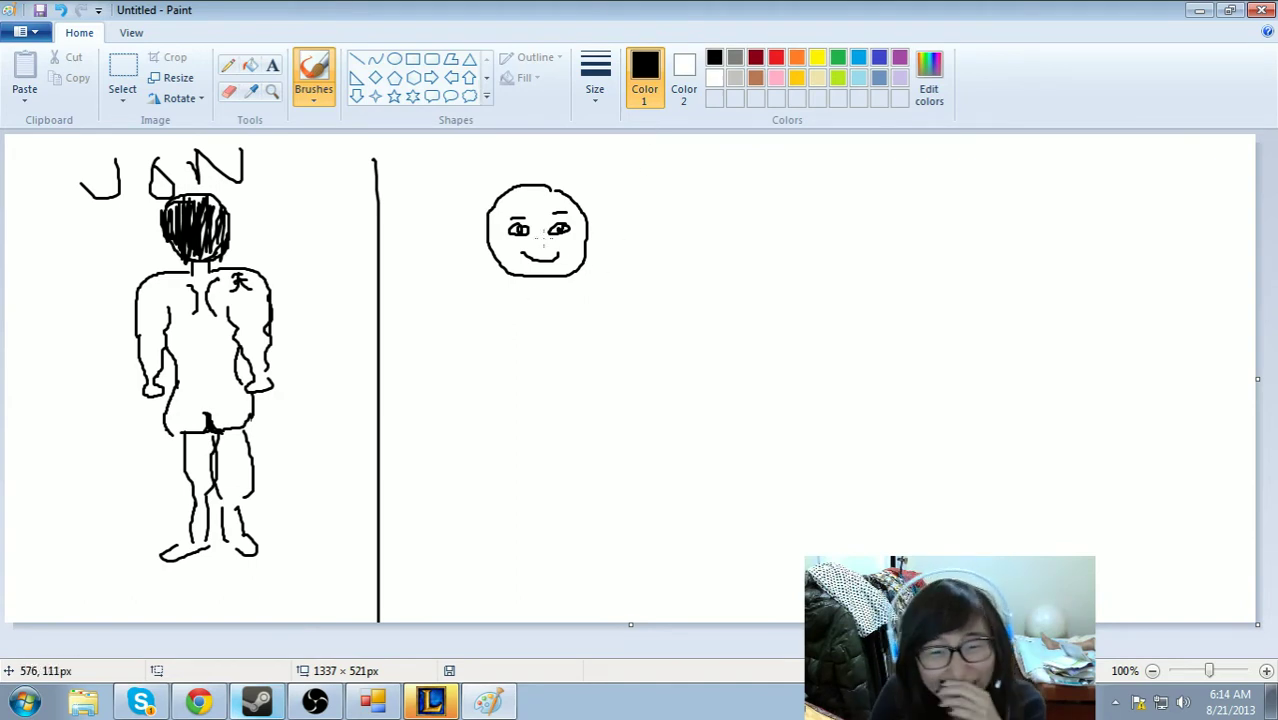
left_click_drag(541, 237, 536, 243)
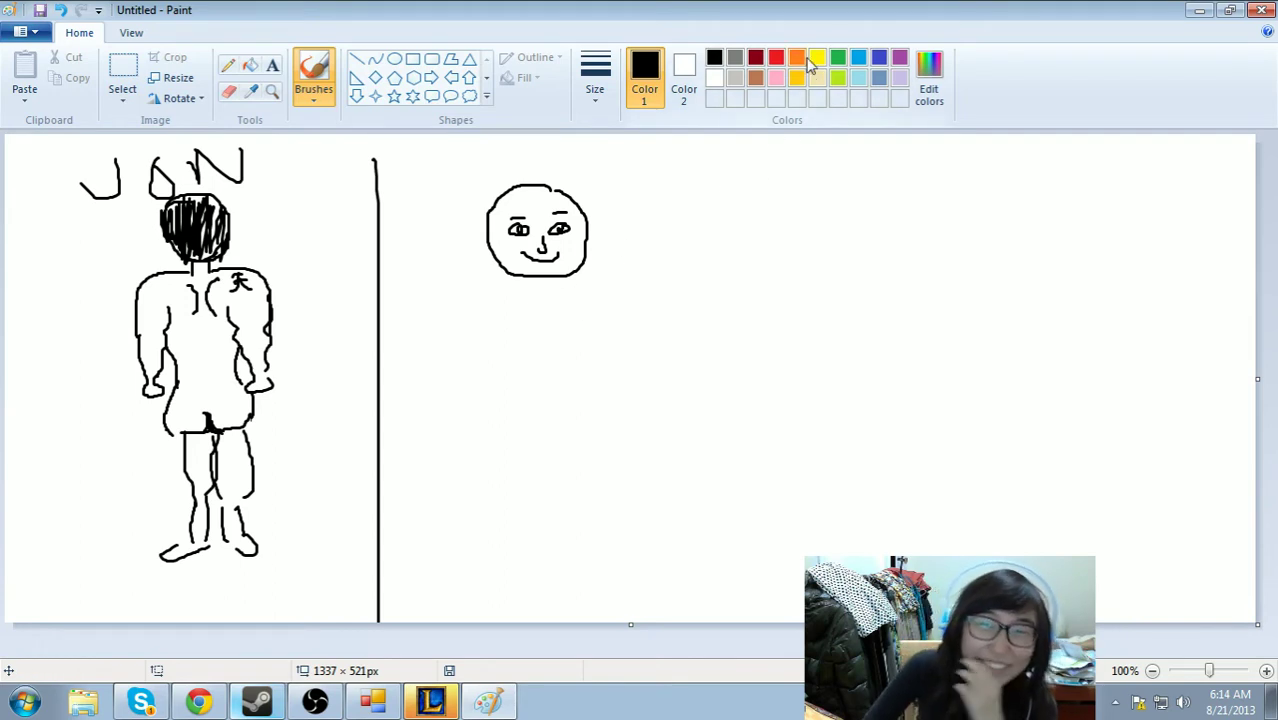
- Scribble red side-swept hair and a red beard onto the round face, and undo the last stray stroke
left_click(776, 58)
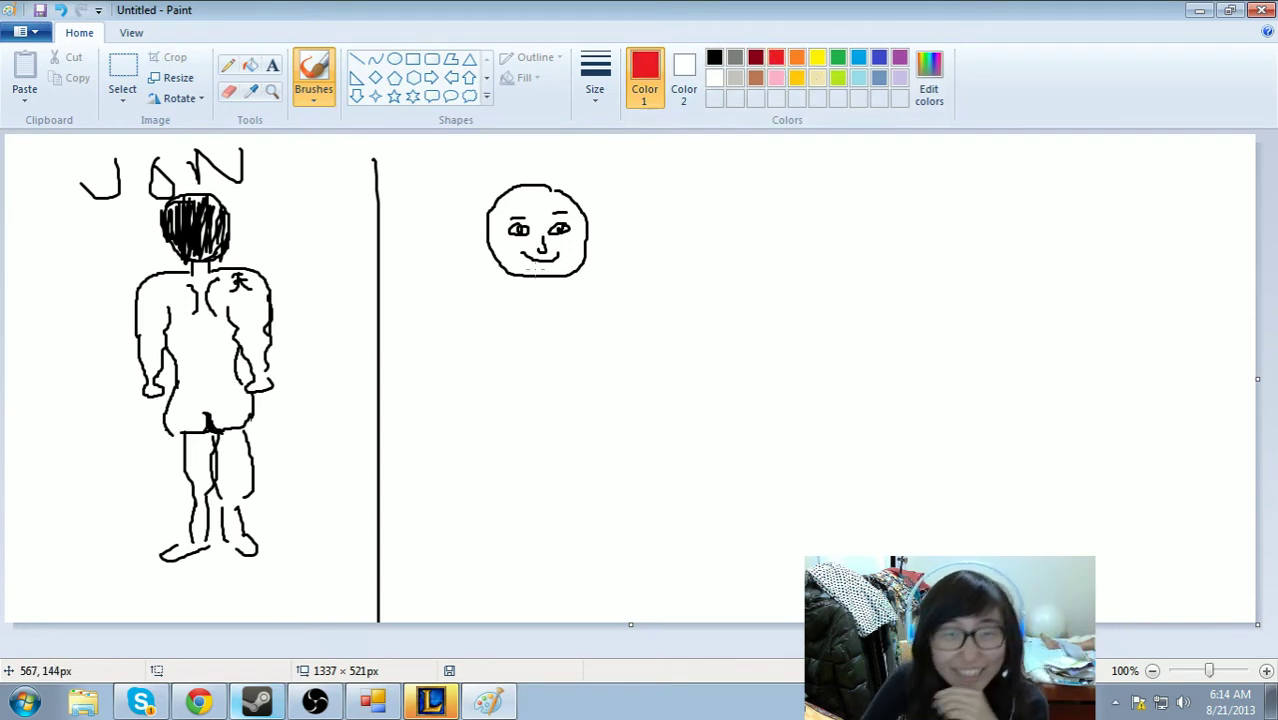
mouse_move(505, 252)
left_mouse_down()
mouse_move(547, 276)
mouse_move(587, 258)
mouse_move(543, 282)
mouse_move(500, 272)
left_mouse_up()
mouse_move(517, 202)
left_mouse_down()
mouse_move(592, 226)
mouse_move(546, 187)
mouse_move(488, 204)
mouse_move(484, 232)
mouse_move(489, 209)
mouse_move(489, 221)
mouse_move(530, 188)
mouse_move(546, 188)
mouse_move(539, 209)
mouse_move(580, 213)
mouse_move(527, 213)
mouse_move(582, 224)
mouse_move(555, 200)
mouse_move(562, 191)
mouse_move(555, 221)
mouse_move(600, 210)
left_mouse_up()
key("ctrl+z")
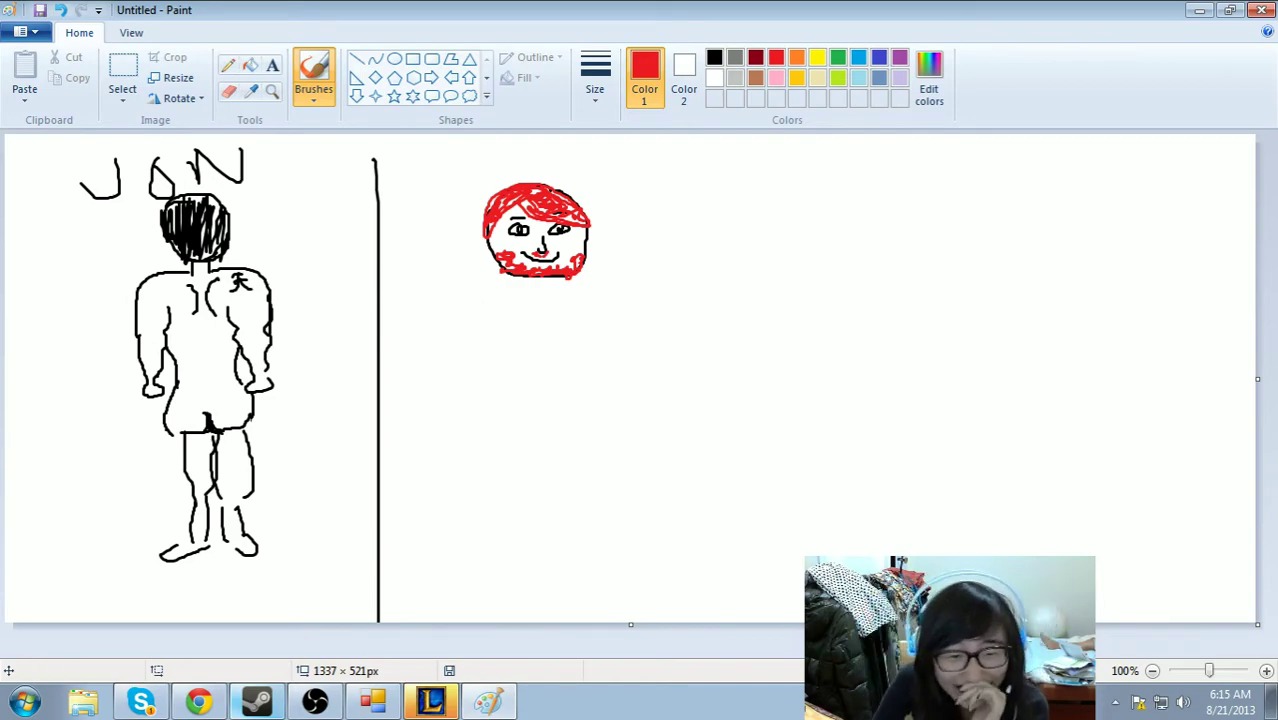
left_click(200, 703)
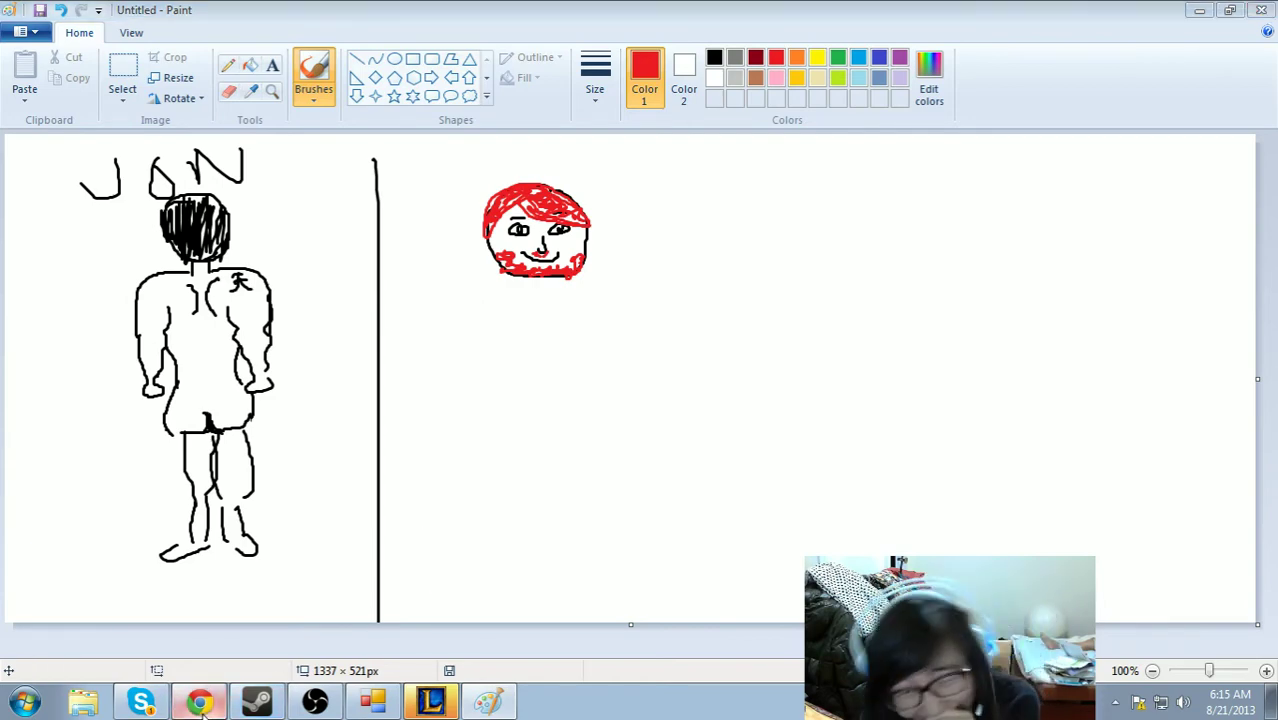
left_click(478, 710)
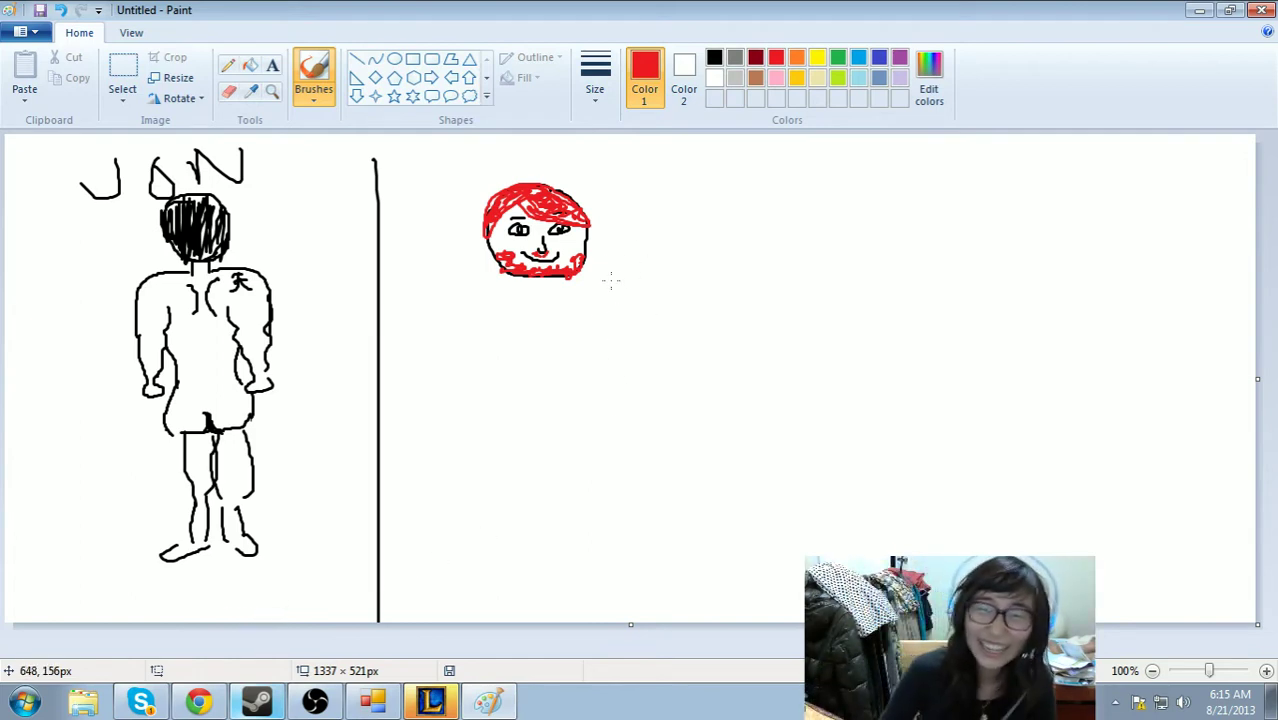
- Draw the neck, sloping shoulders and outer arm lines in black below the red-haired head, undoing the unwanted attempts
left_click(714, 57)
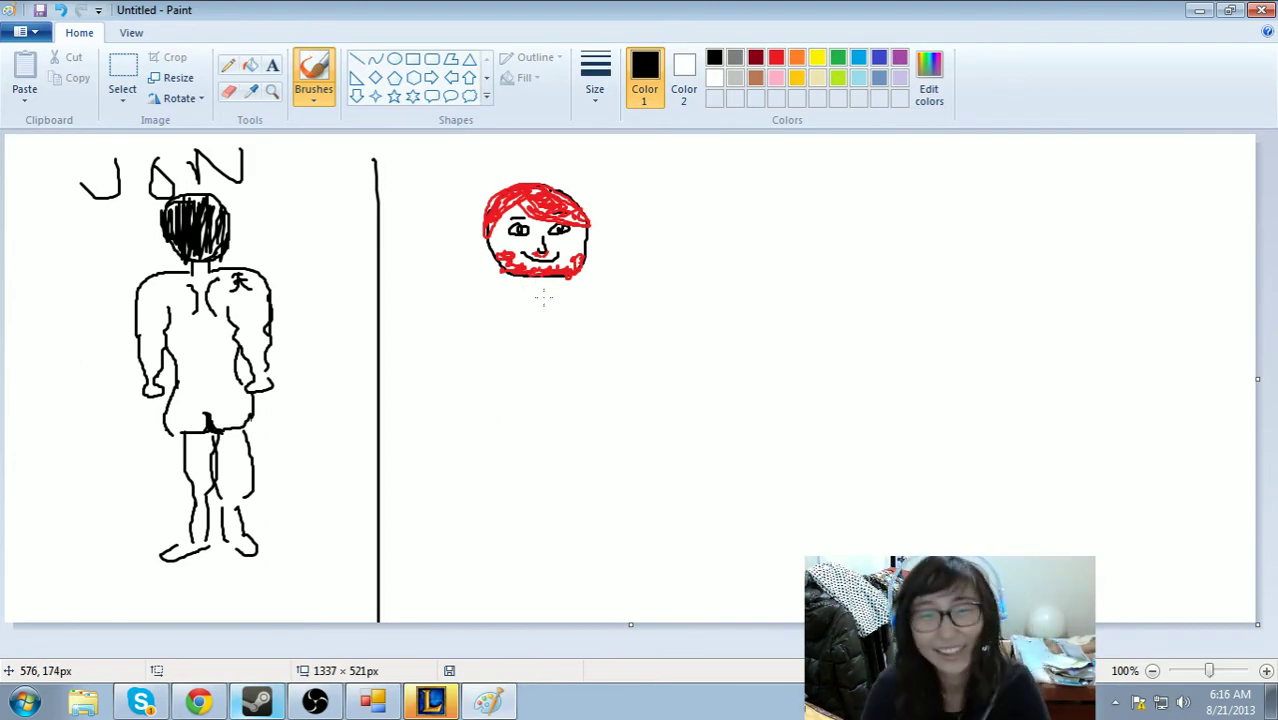
mouse_move(535, 280)
left_mouse_down()
mouse_move(534, 301)
mouse_move(553, 302)
left_mouse_up()
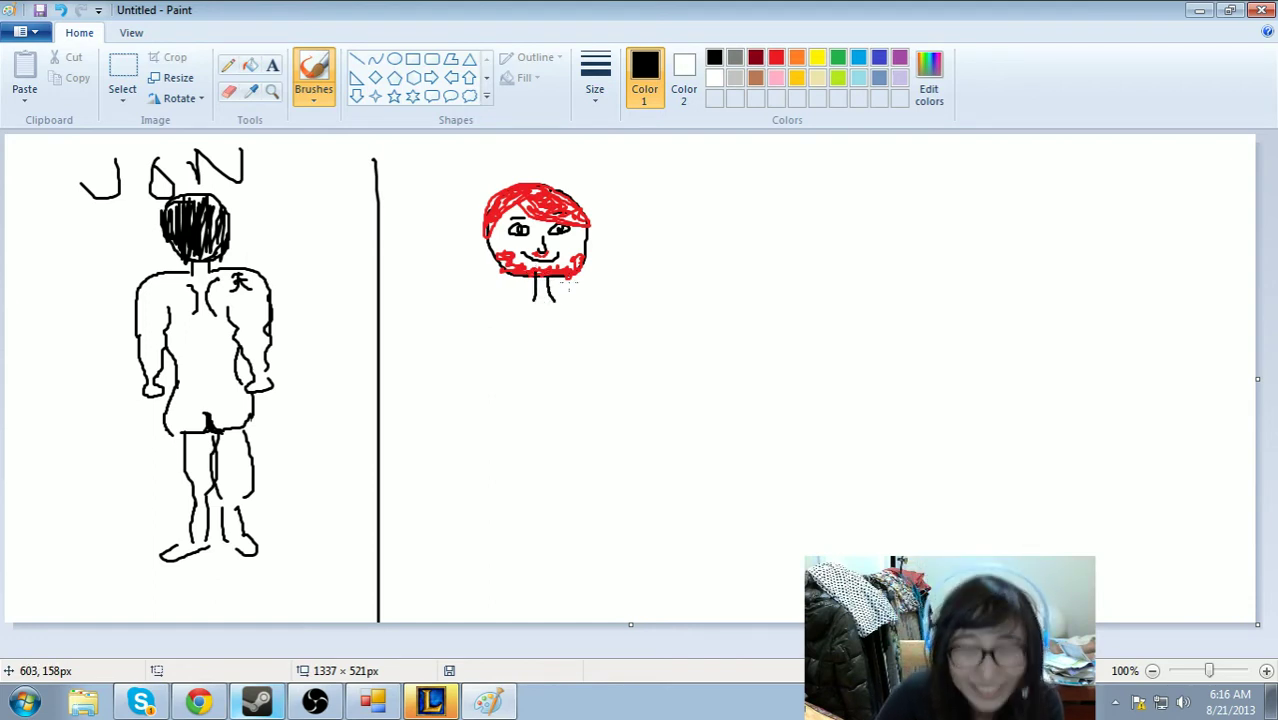
key("ctrl+z")
key("ctrl+z")
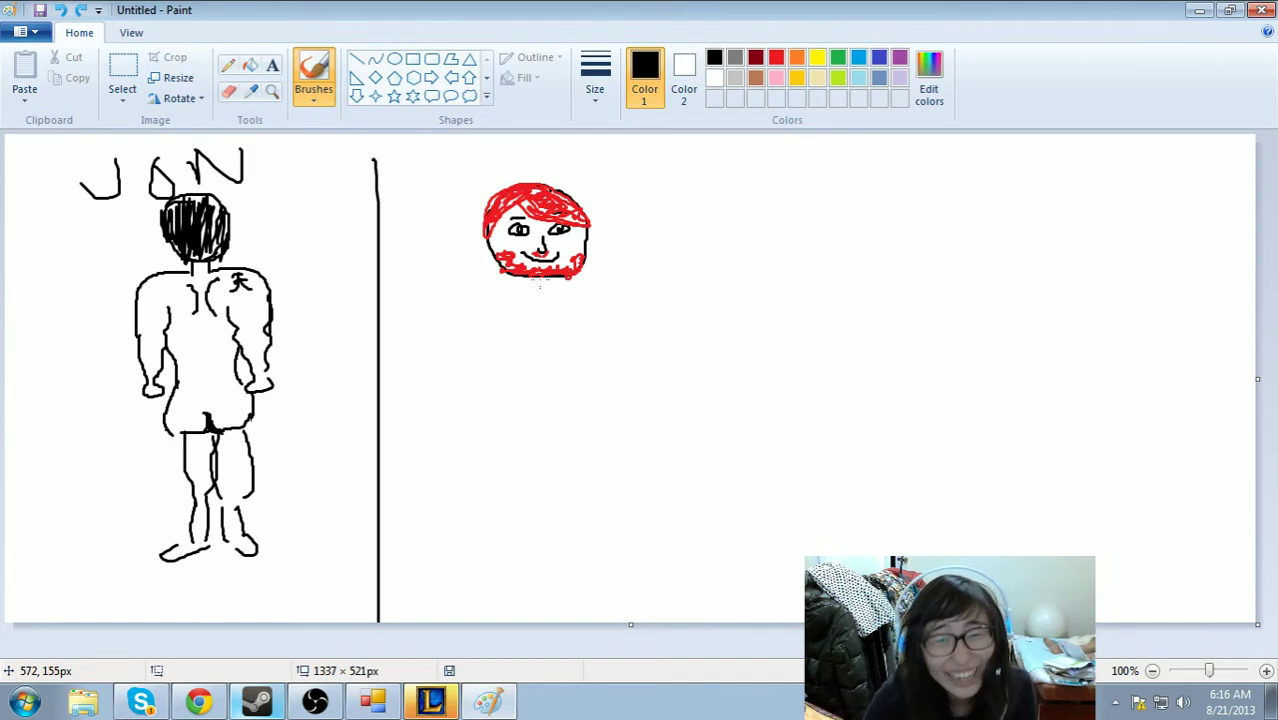
mouse_move(527, 279)
left_mouse_down()
mouse_move(519, 296)
mouse_move(572, 297)
mouse_move(468, 306)
mouse_move(452, 341)
mouse_move(455, 403)
mouse_move(482, 398)
mouse_move(484, 355)
left_mouse_up()
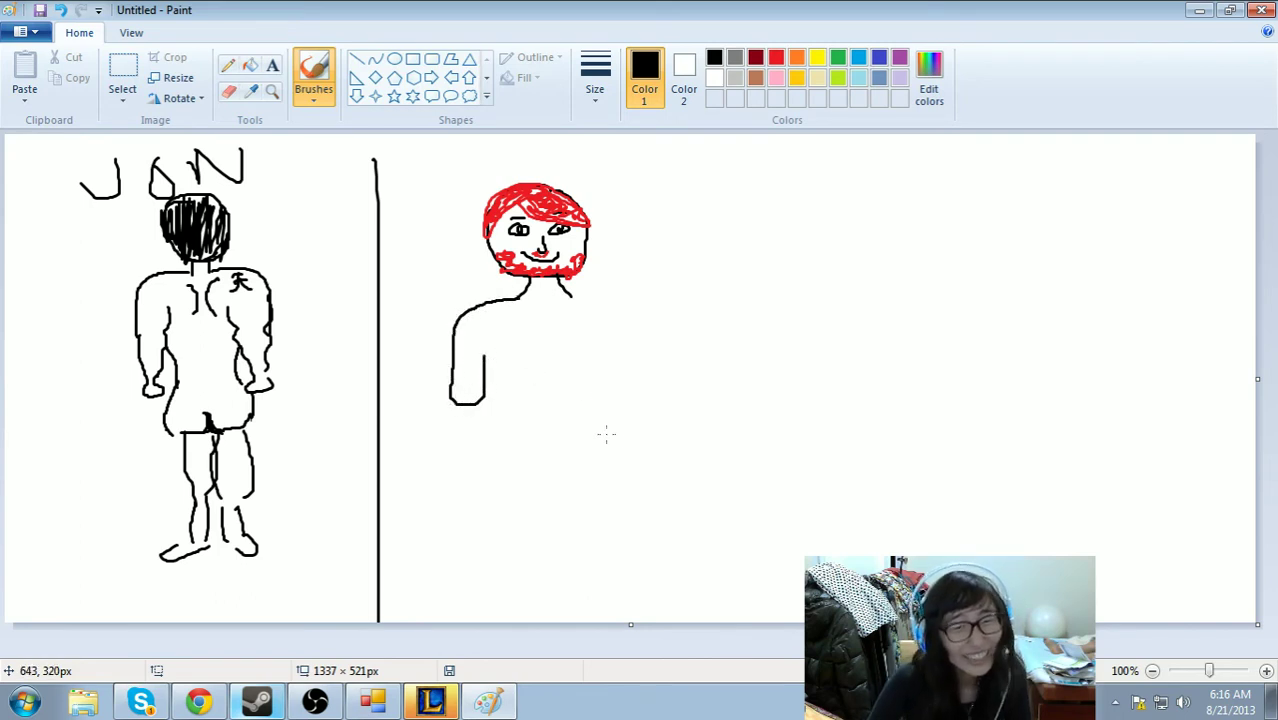
key("ctrl+z")
mouse_move(526, 286)
left_mouse_down()
mouse_move(474, 314)
mouse_move(475, 410)
left_mouse_up()
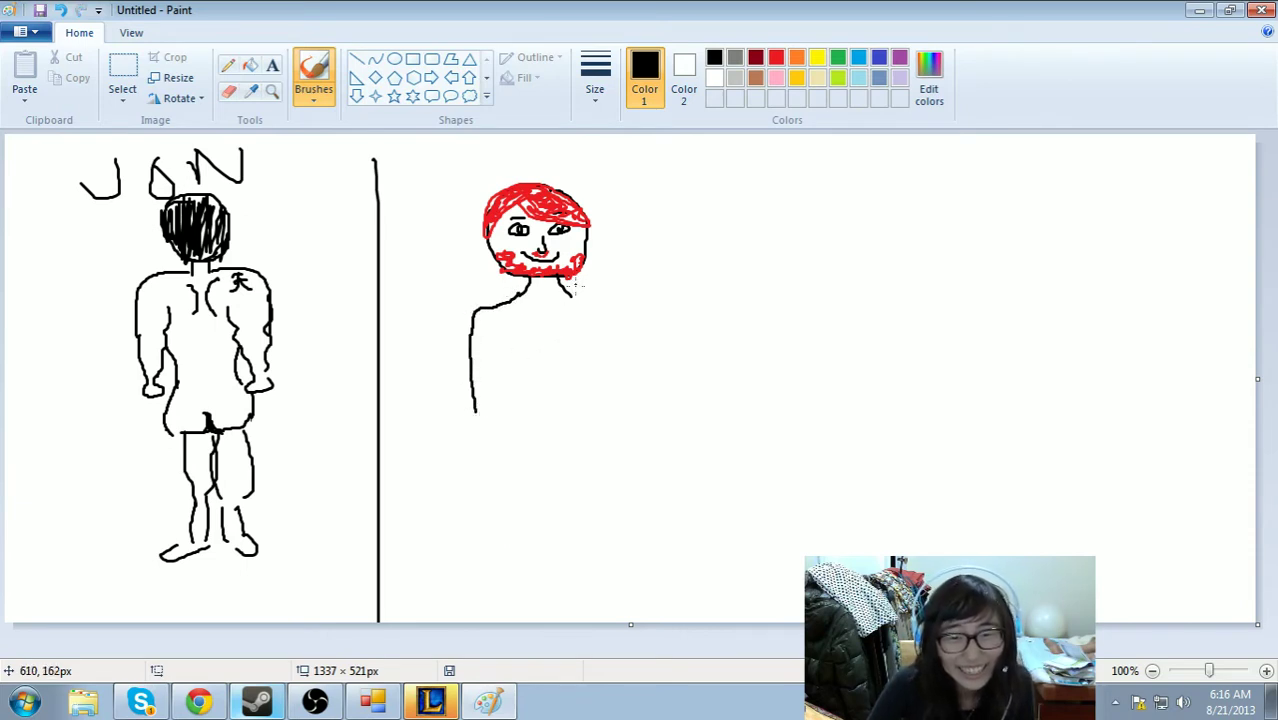
mouse_move(570, 294)
left_mouse_down()
mouse_move(616, 331)
mouse_move(618, 410)
left_mouse_up()
- Read the latest viewer messages in the Twitch dashboard chat and return to Paint
left_click(212, 690)
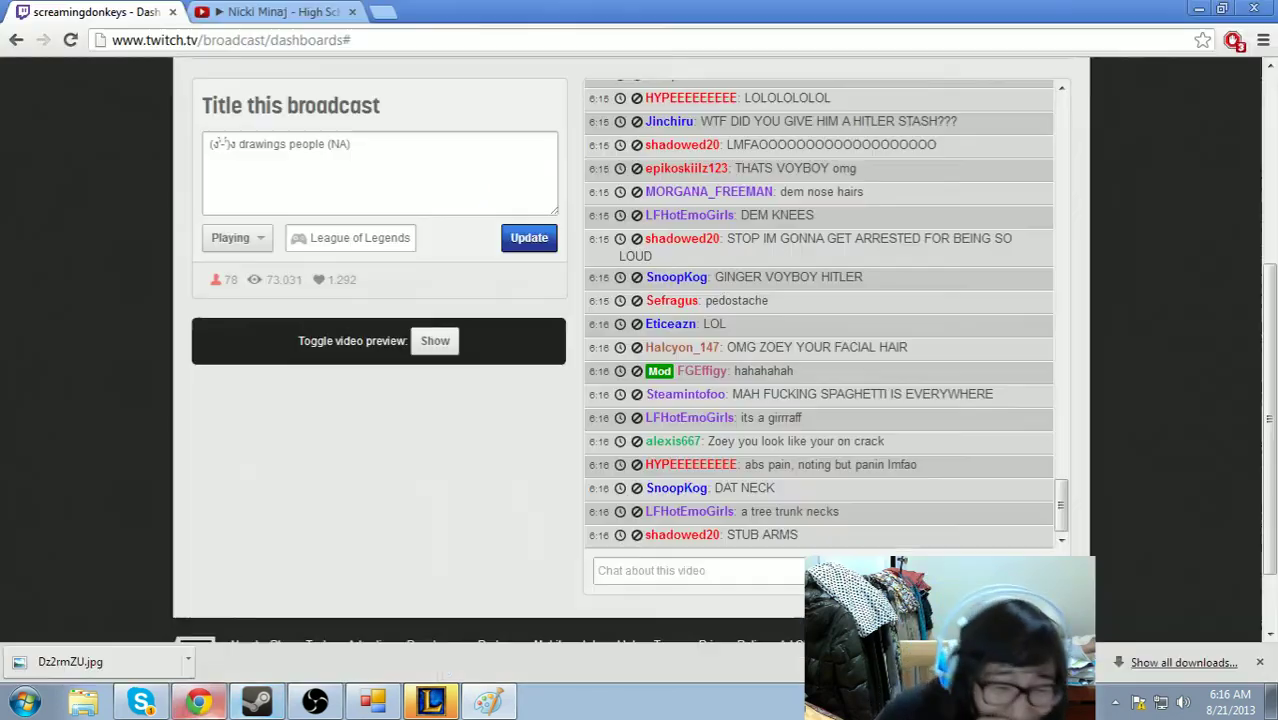
left_click(488, 702)
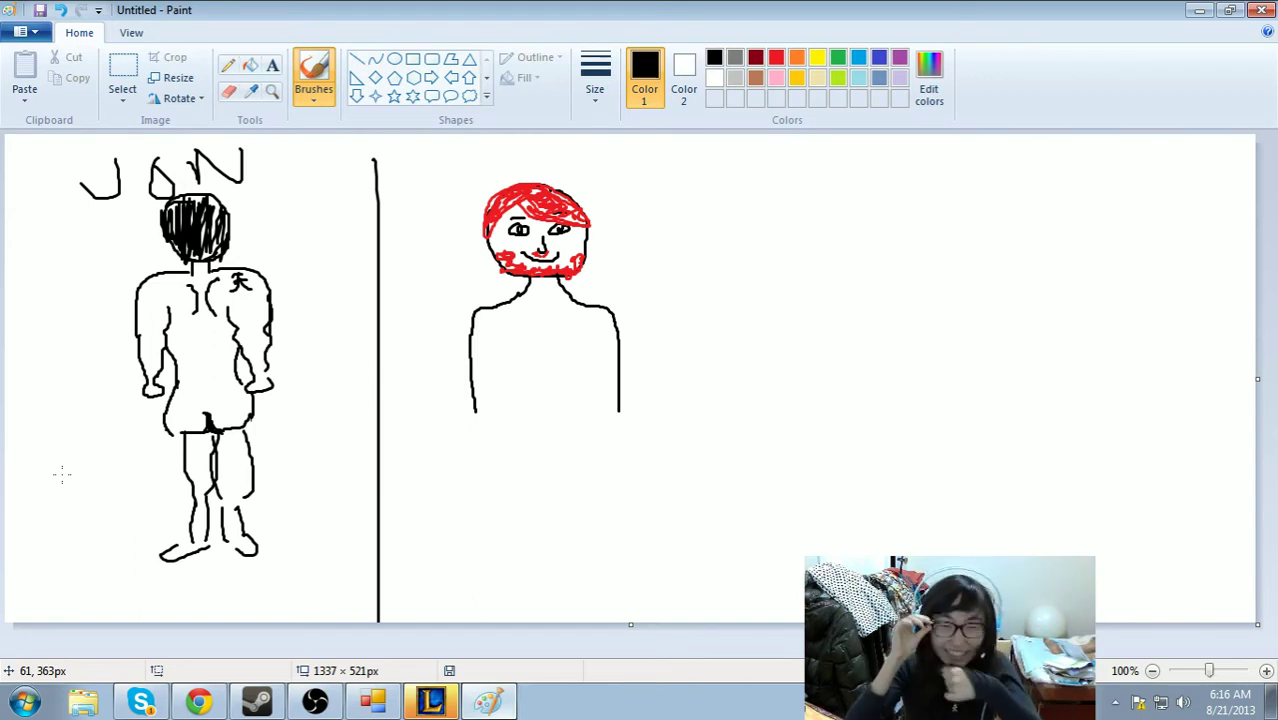
left_click(200, 703)
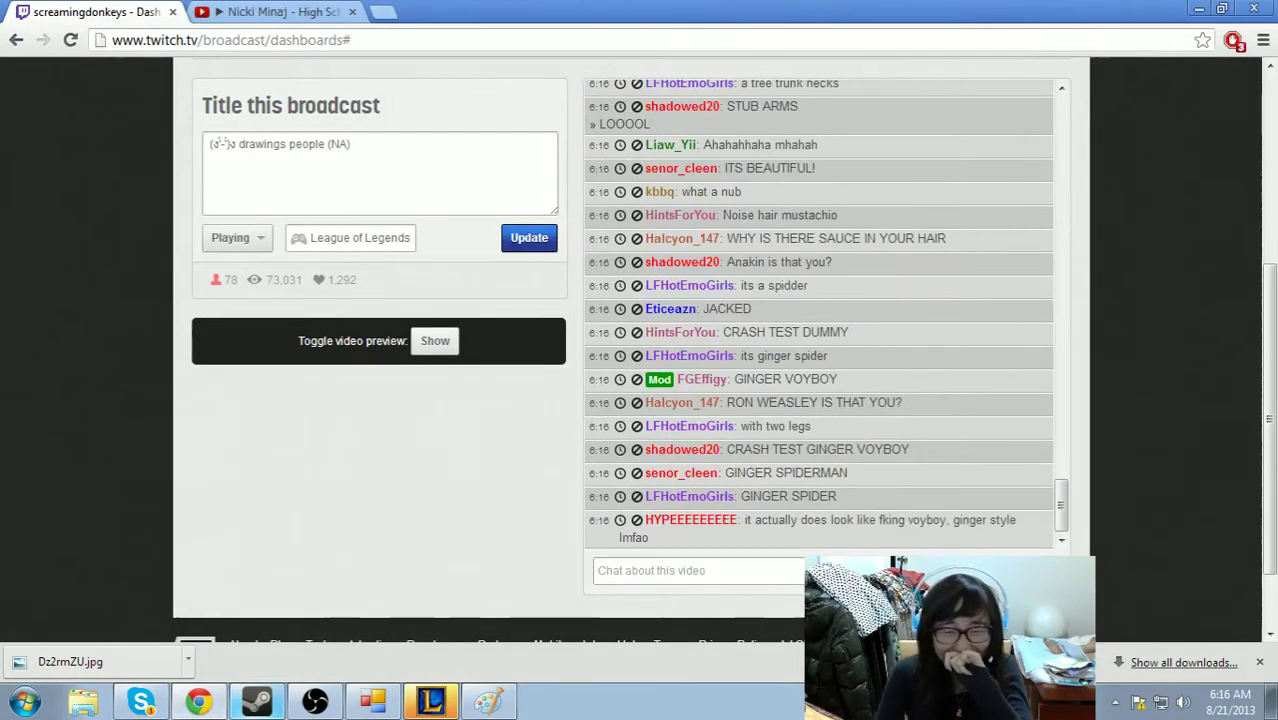
left_click(650, 570)
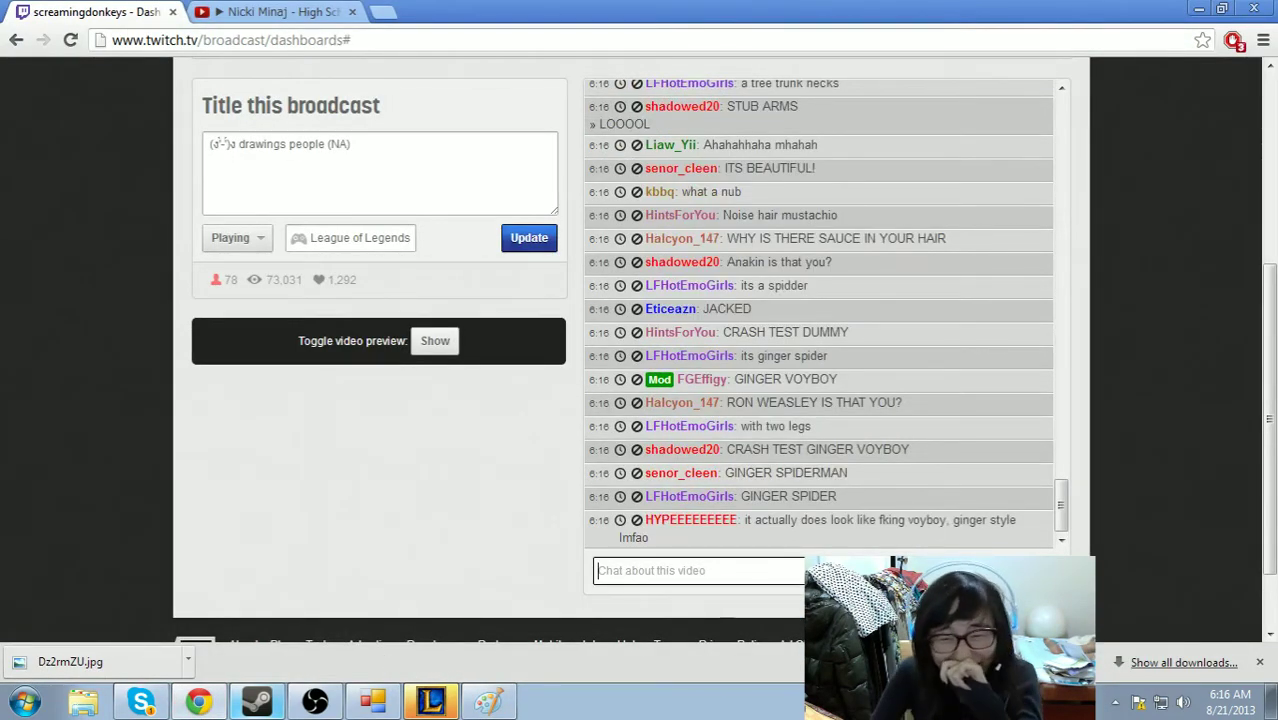
left_click(508, 706)
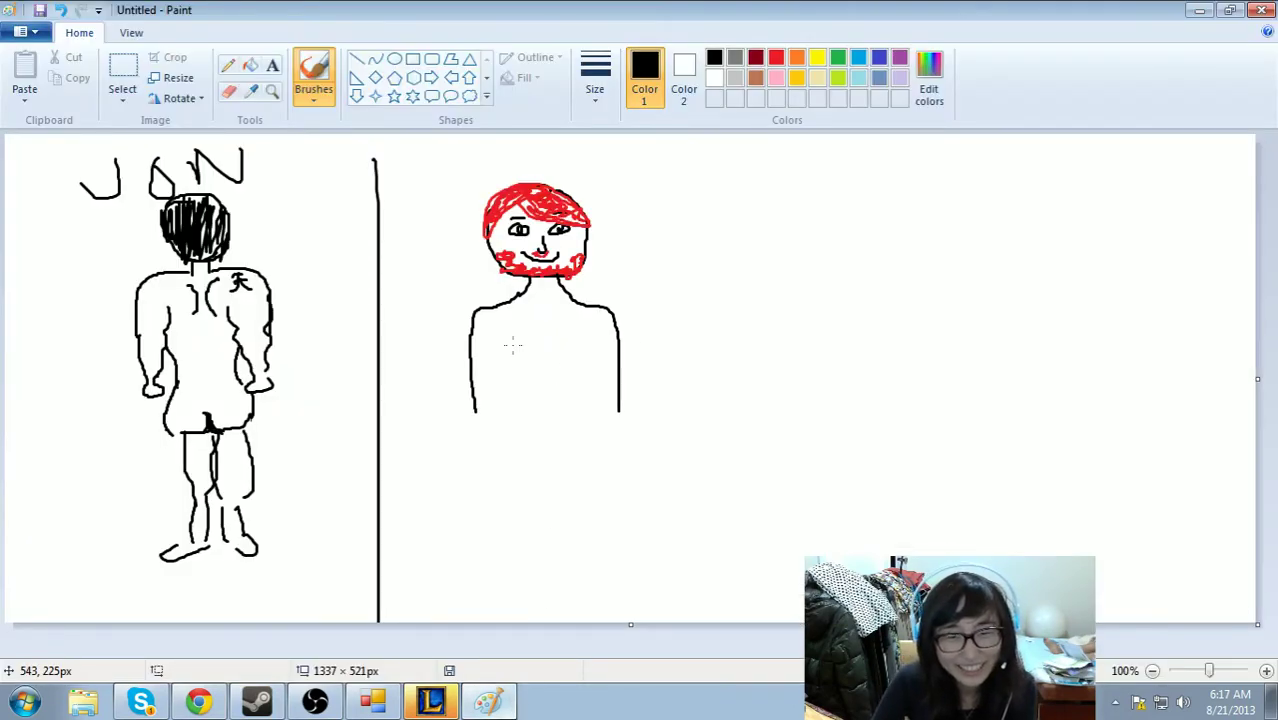
- Draw the inner arm lines and small hands on the red-haired figure, and check the Twitch chat before returning to Paint
mouse_move(507, 340)
left_mouse_down()
mouse_move(500, 427)
mouse_move(467, 409)
mouse_move(476, 495)
mouse_move(510, 469)
mouse_move(530, 373)
mouse_move(670, 340)
left_mouse_up()
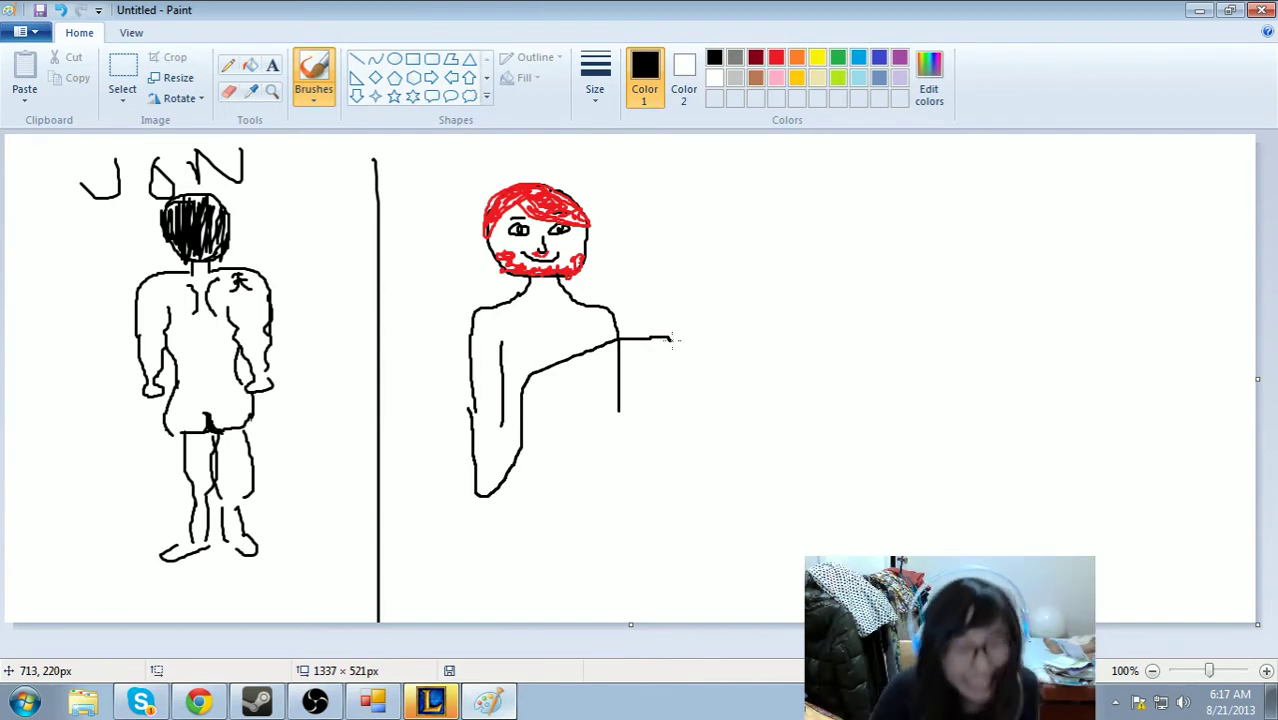
key("ctrl+z")
mouse_move(476, 410)
left_mouse_down()
mouse_move(477, 472)
mouse_move(518, 462)
left_mouse_up()
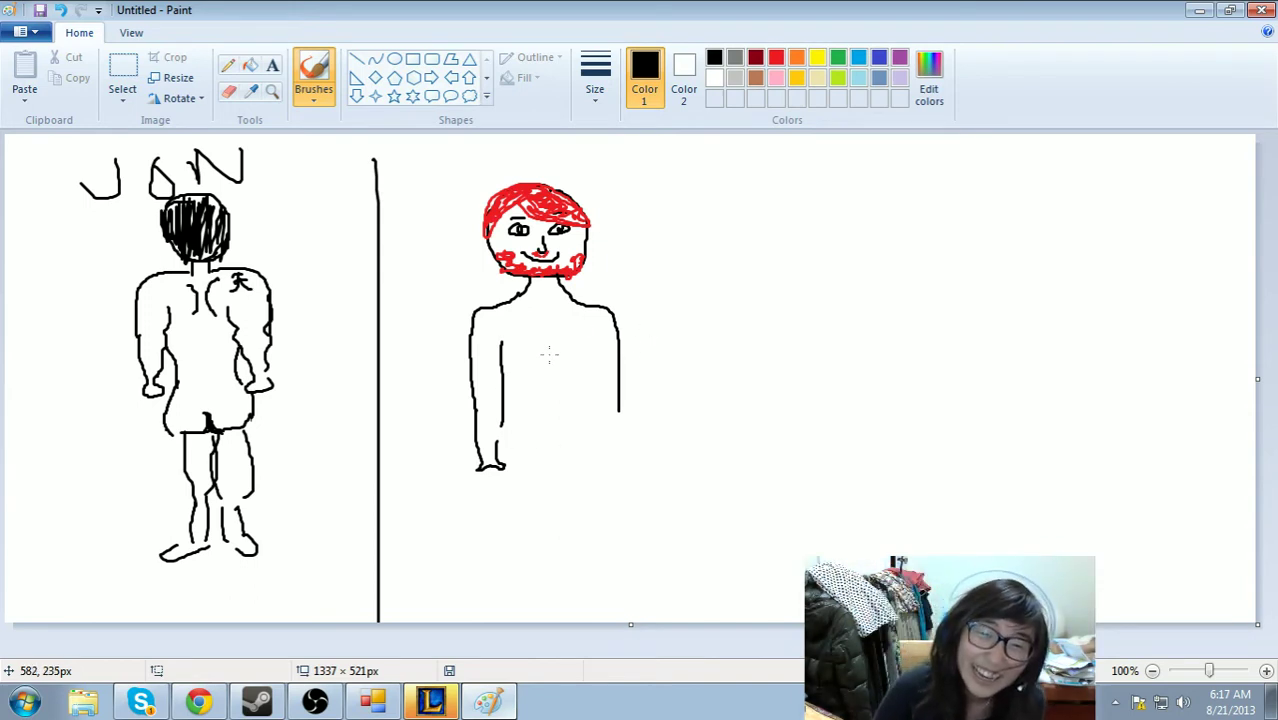
mouse_move(592, 344)
left_mouse_down()
mouse_move(604, 435)
mouse_move(630, 452)
mouse_move(607, 446)
mouse_move(614, 436)
left_mouse_up()
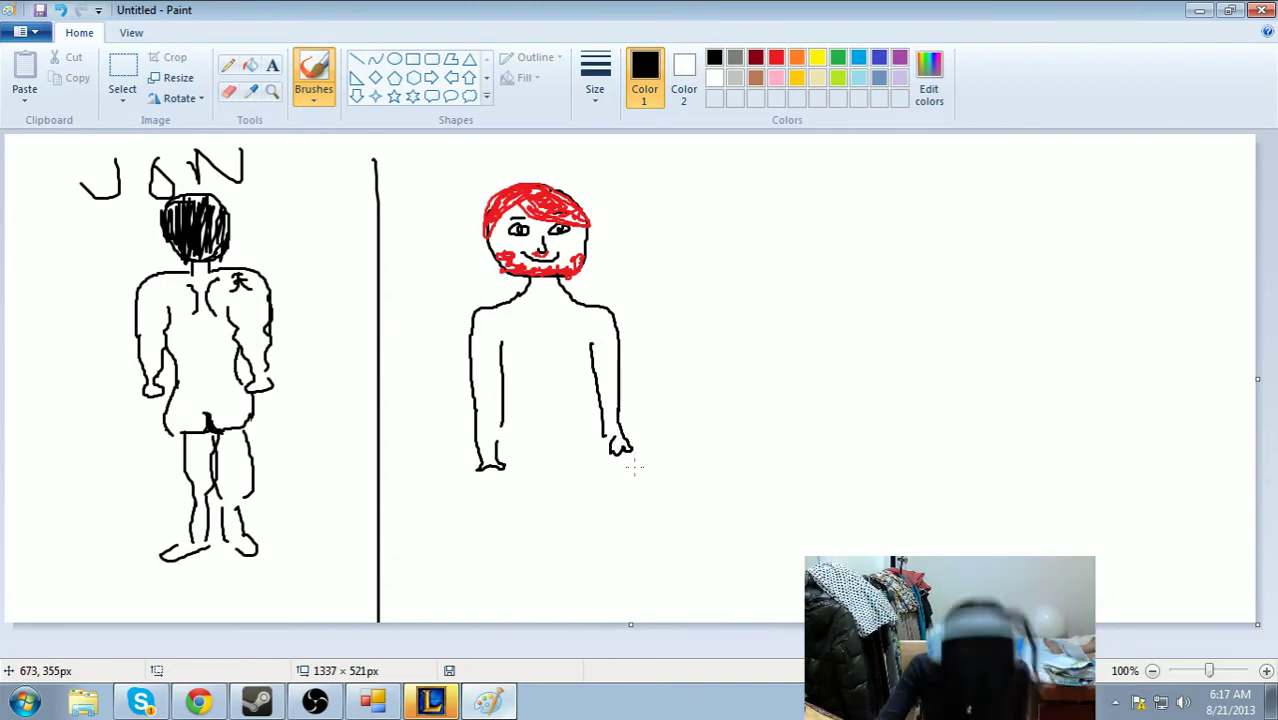
left_click(222, 700)
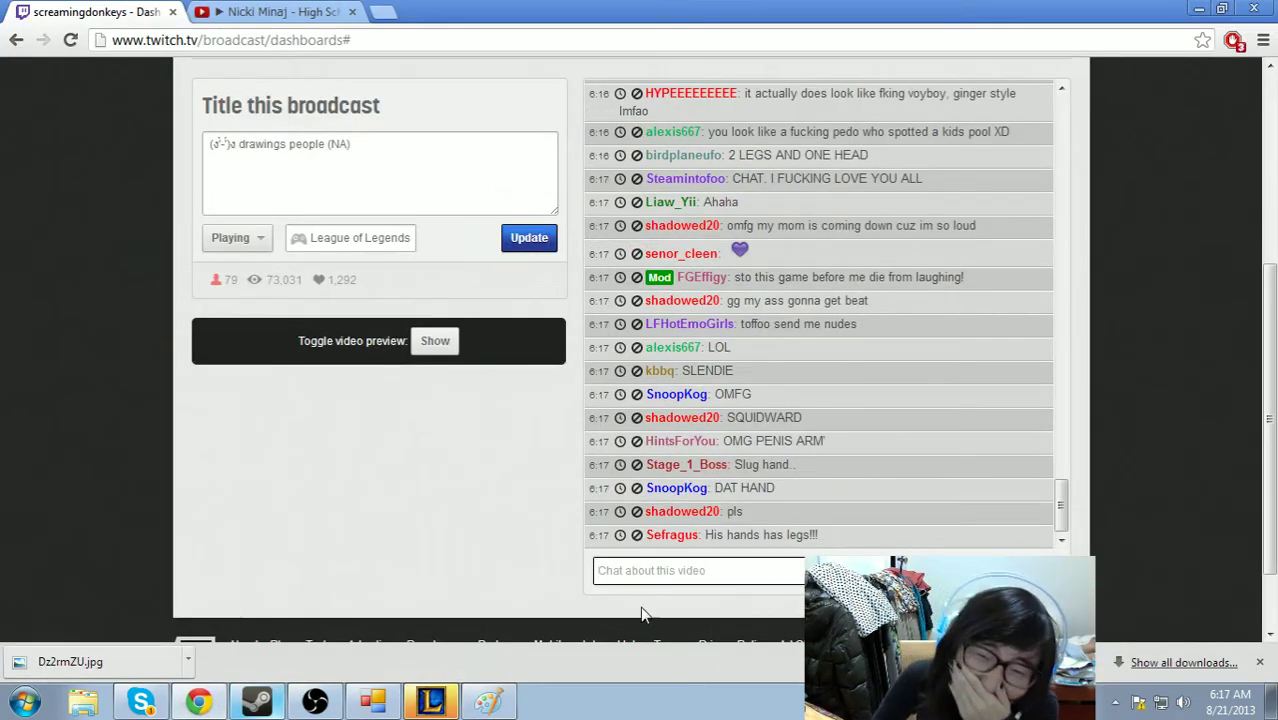
left_click(488, 701)
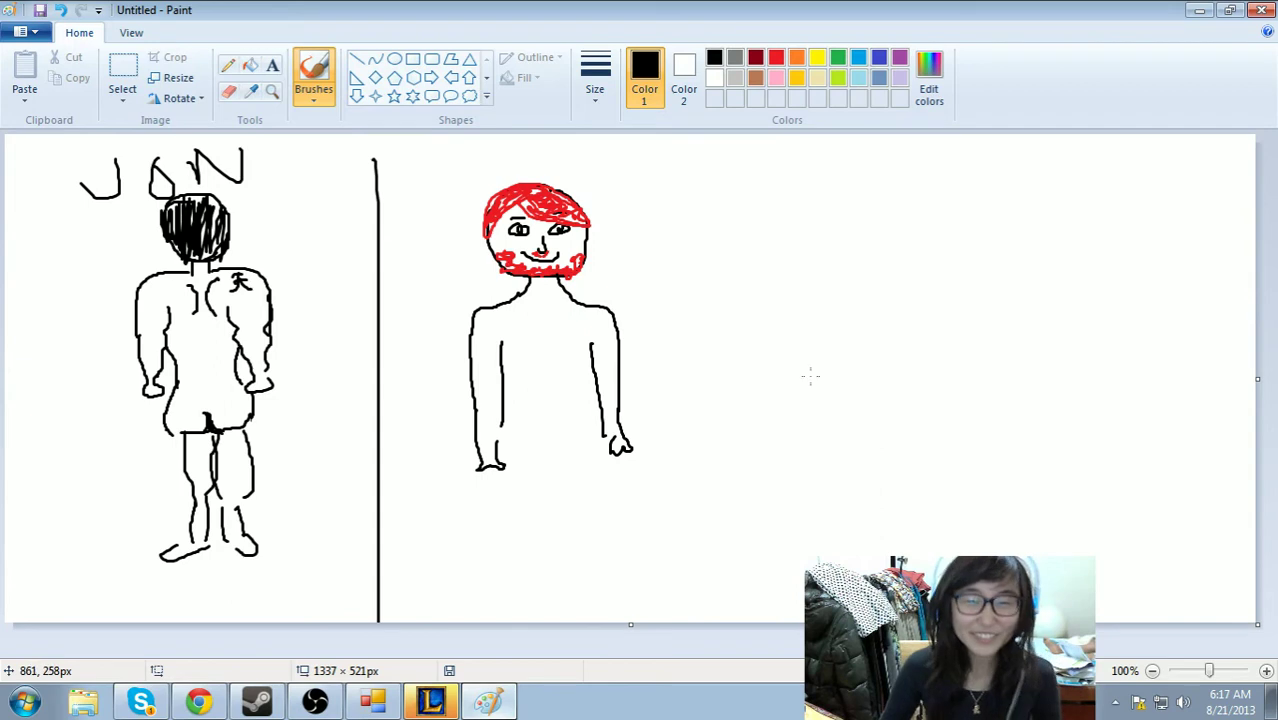
- Draw a T-shirt with neckline, sleeve ends and hem, knee-length shorts, and lower legs with feet on the red-haired figure
left_click_drag(506, 382, 506, 420)
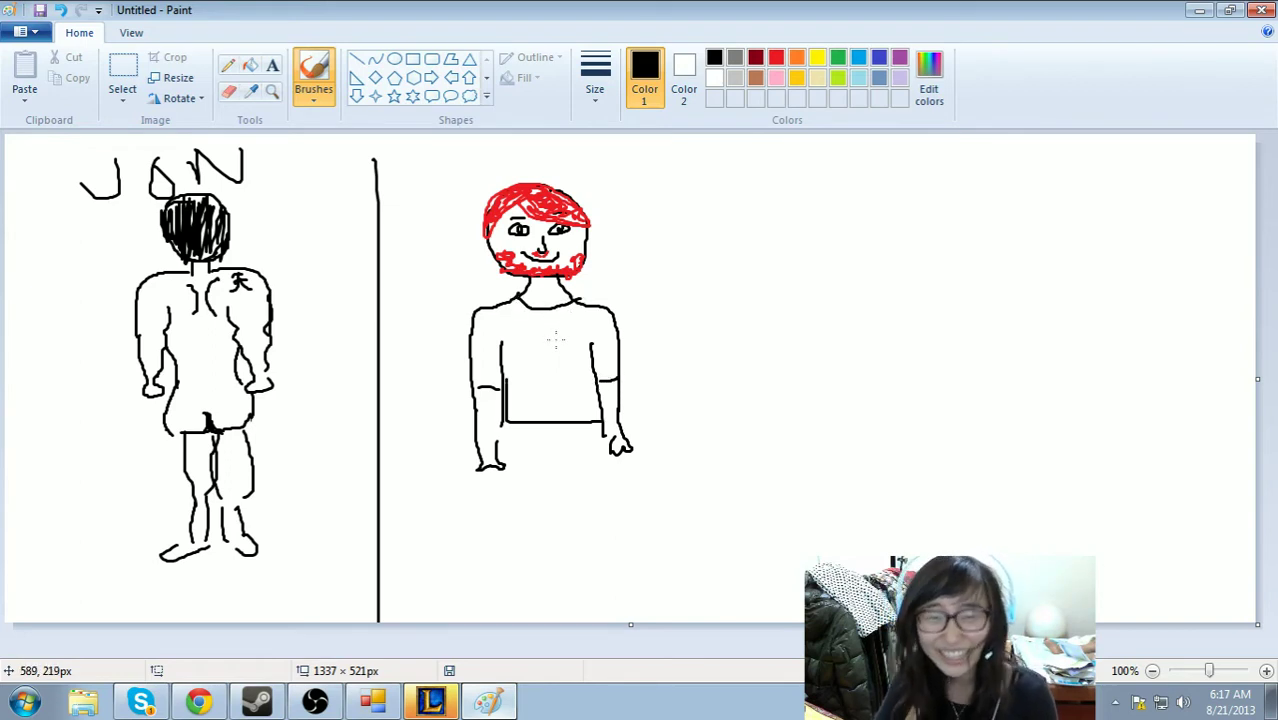
left_click_drag(509, 457, 524, 537)
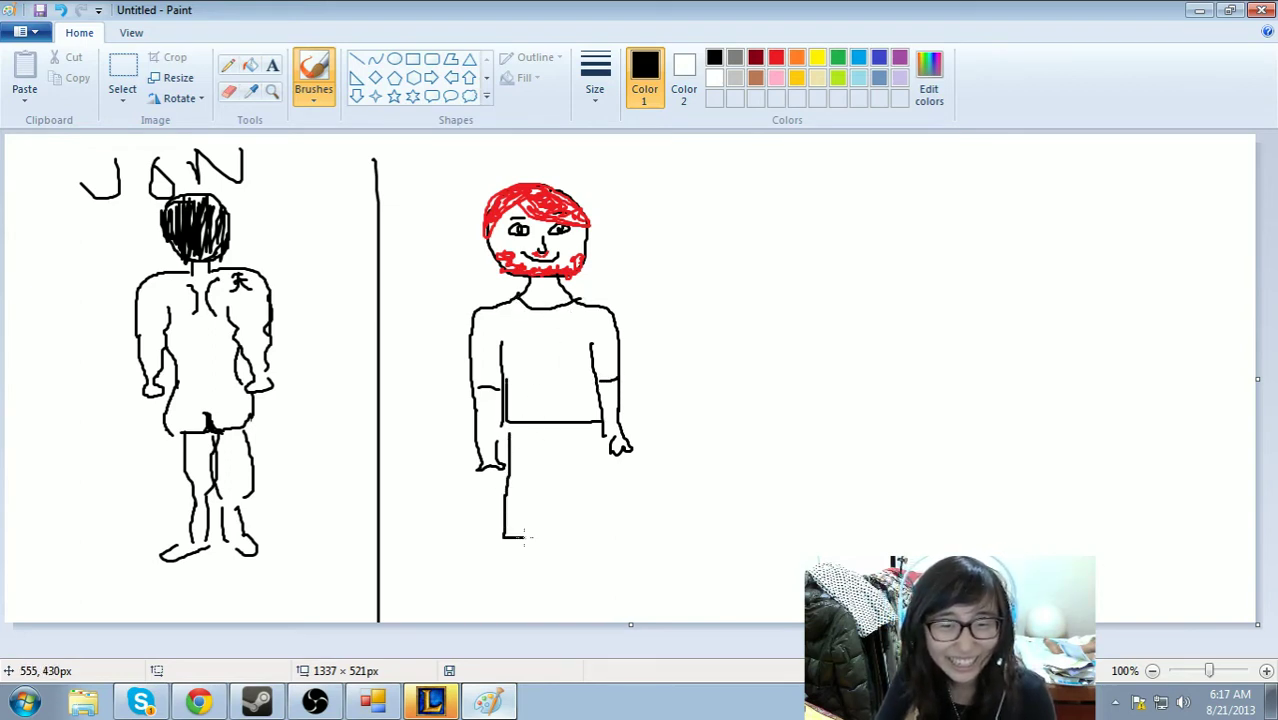
mouse_move(560, 455)
left_mouse_down()
mouse_move(559, 545)
mouse_move(609, 545)
mouse_move(614, 477)
mouse_move(602, 433)
left_mouse_up()
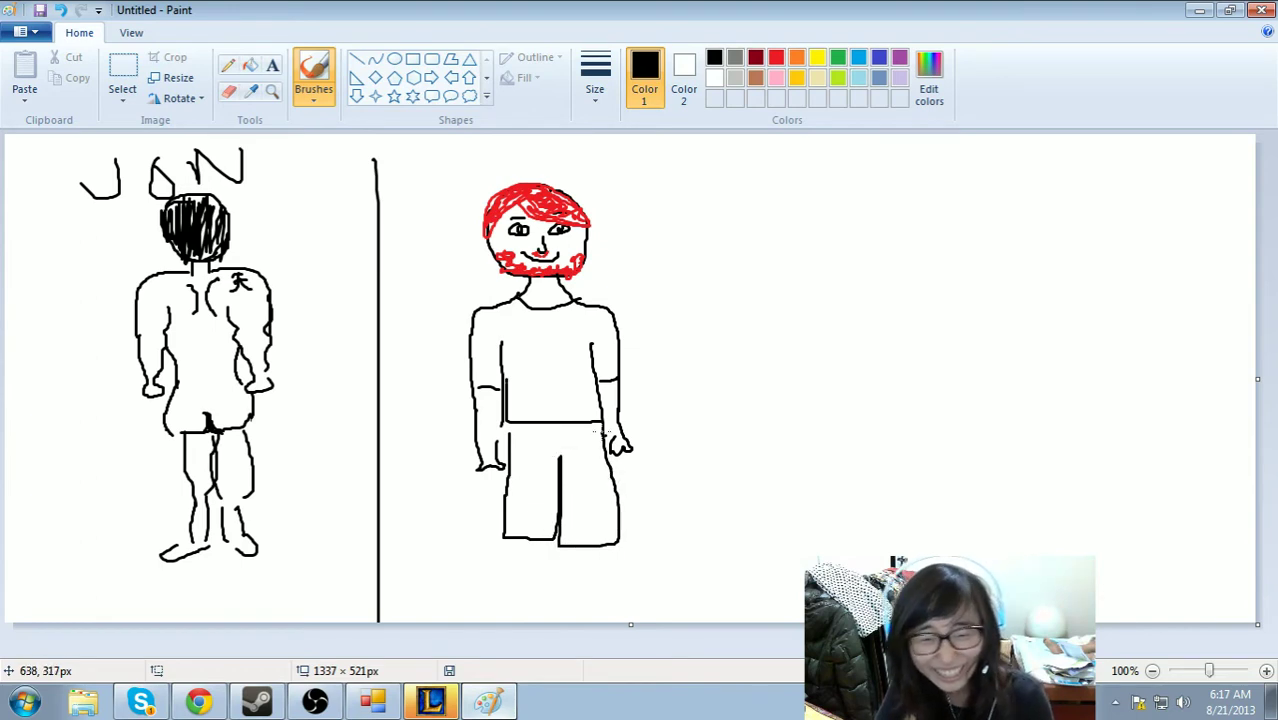
mouse_move(528, 546)
left_mouse_down()
mouse_move(488, 585)
mouse_move(531, 587)
mouse_move(538, 529)
left_mouse_up()
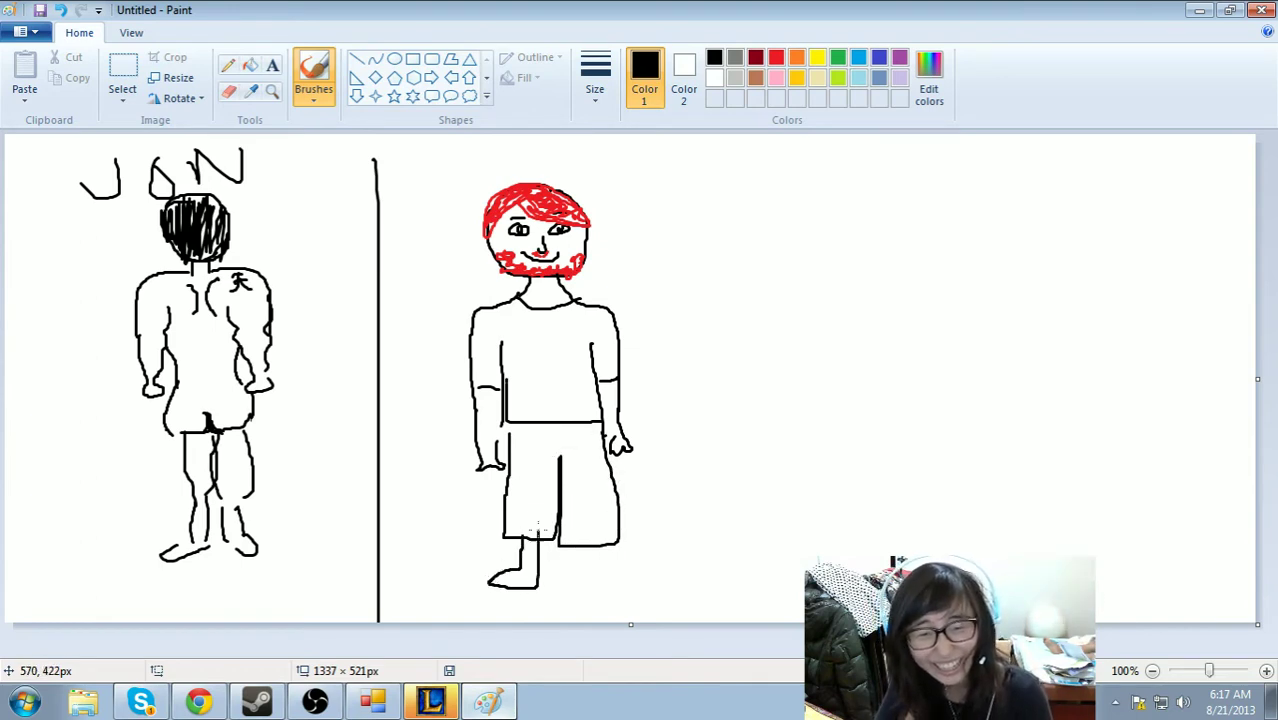
mouse_move(593, 587)
left_mouse_down()
mouse_move(641, 588)
mouse_move(611, 571)
mouse_move(604, 540)
left_mouse_up()
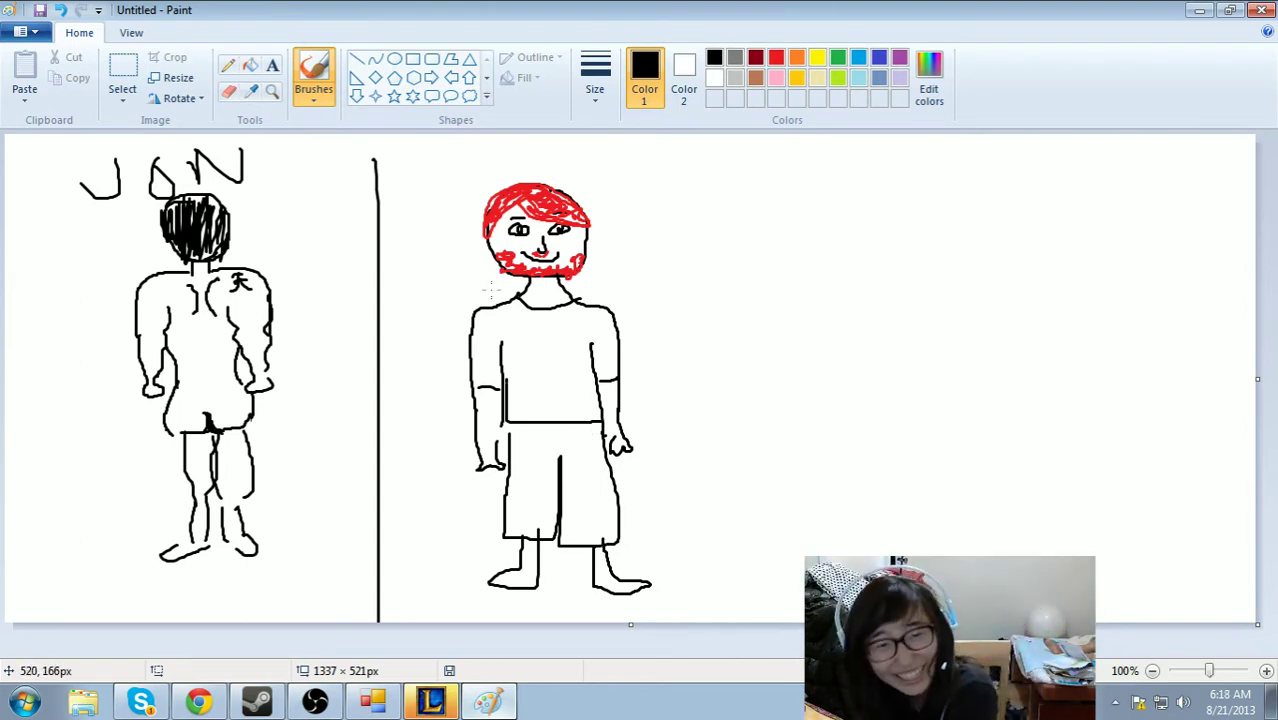
- Handwrite the figure's name above its head and draw a vertical black divider along the far side of the red-haired figure
mouse_move(445, 154)
left_mouse_down()
mouse_move(447, 195)
mouse_move(456, 177)
mouse_move(524, 168)
left_mouse_up()
left_click_drag(645, 154, 647, 612)
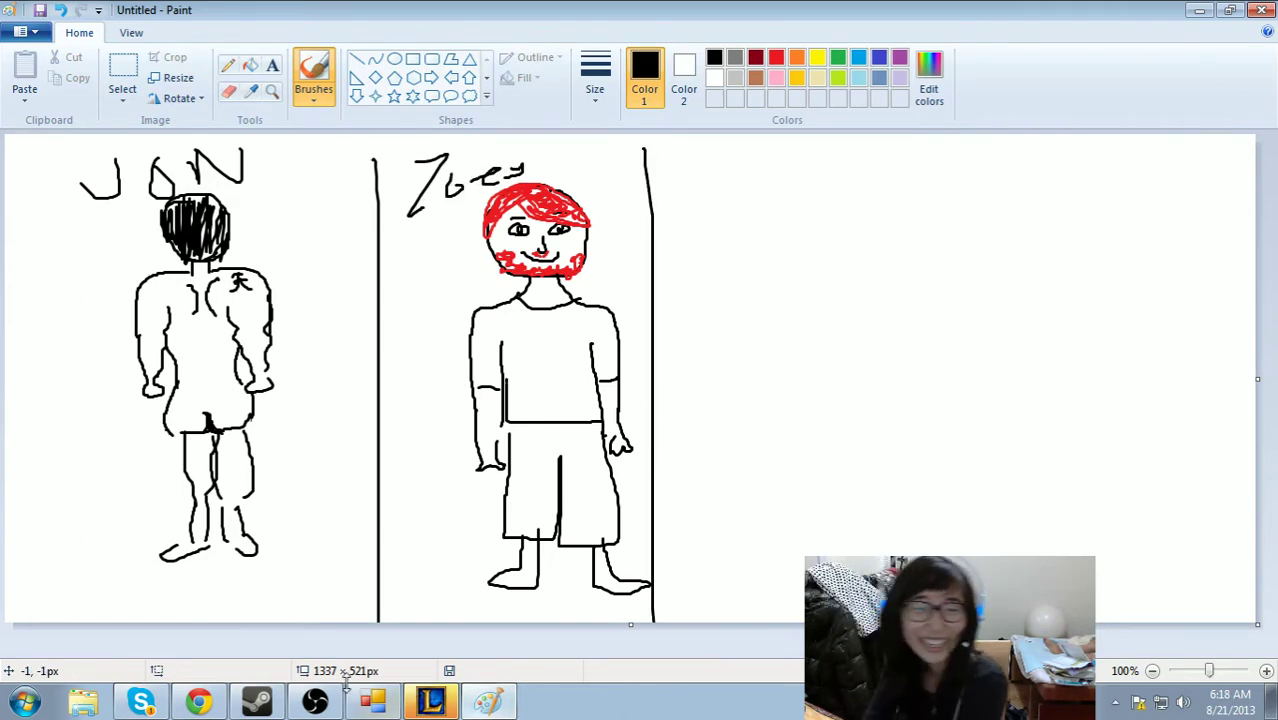
- Switch to the Twitch dashboard and post "OMG", "MY STOMACH" and "LOL" in the chat
left_click(199, 702)
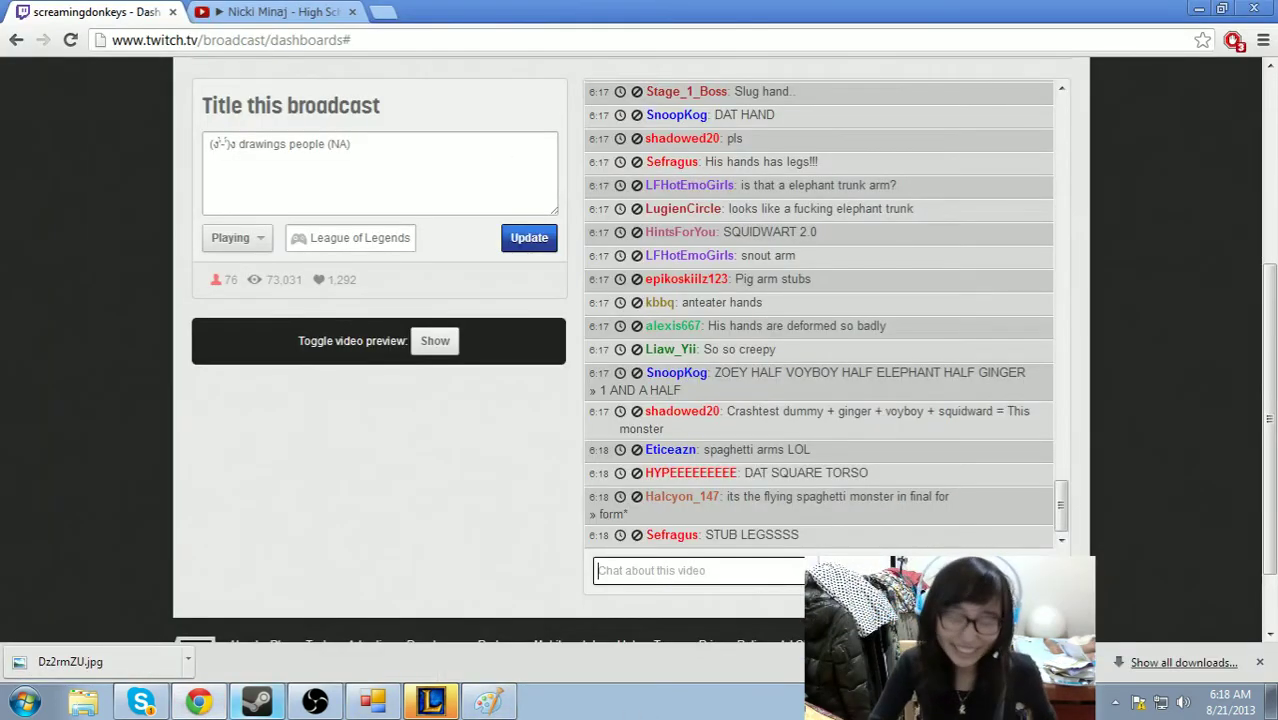
type("OMG")
key("Return")
type("CANT")
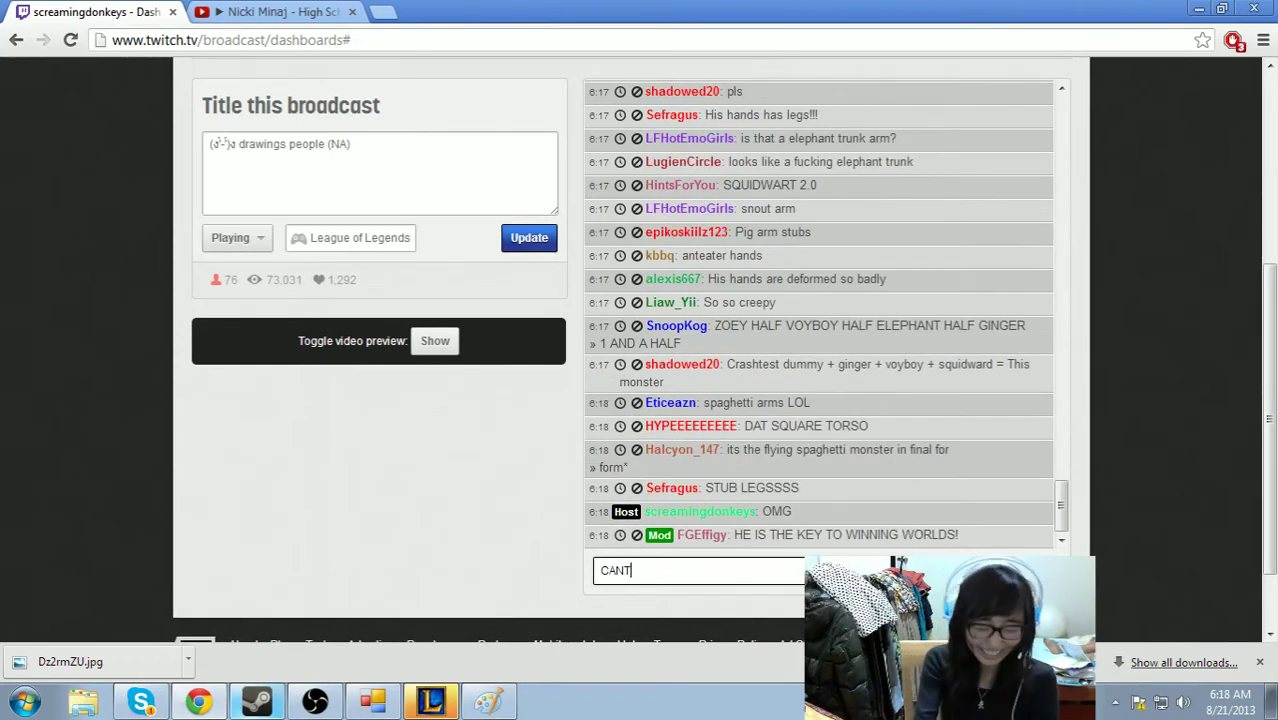
key("BackSpace")
key("BackSpace")
key("BackSpace")
key("BackSpace")
type("MY STOMACH LOL")
key("Return")
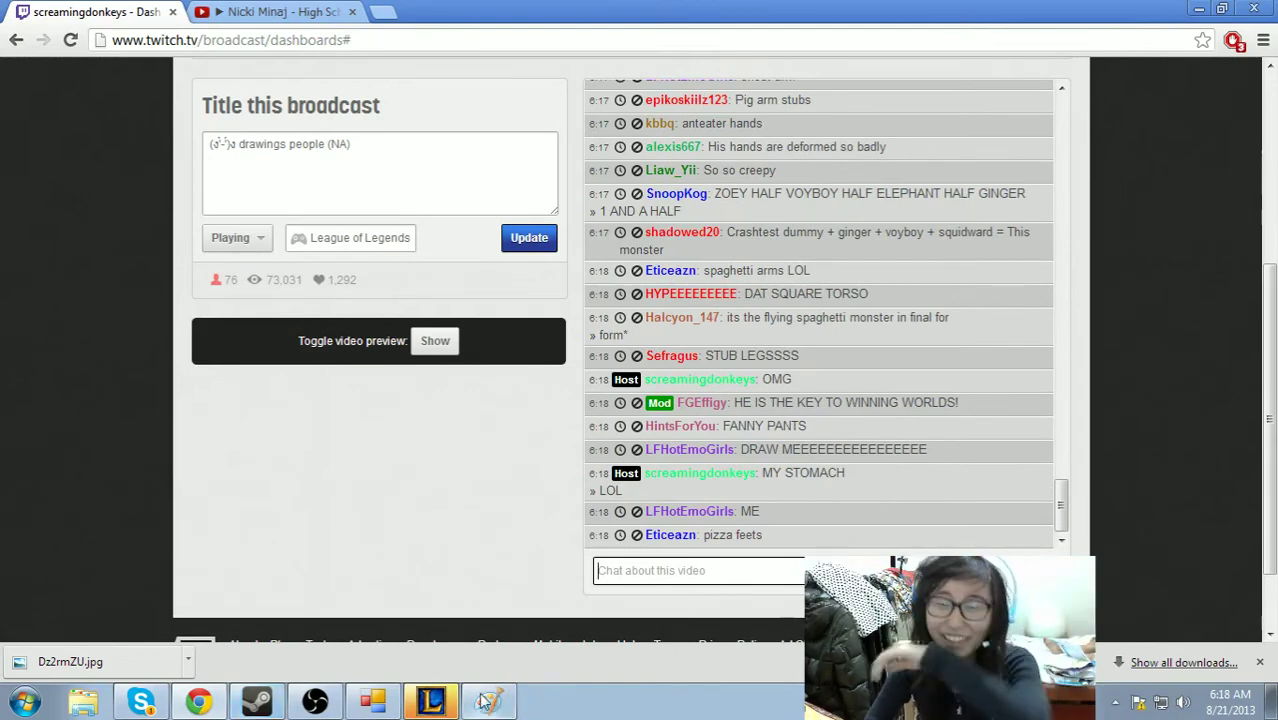
- Switch to the League of Legends client, reply "LOL" and "UHUHUHUH" in a friend's chat, and return to the Twitch dashboard
left_click(431, 700)
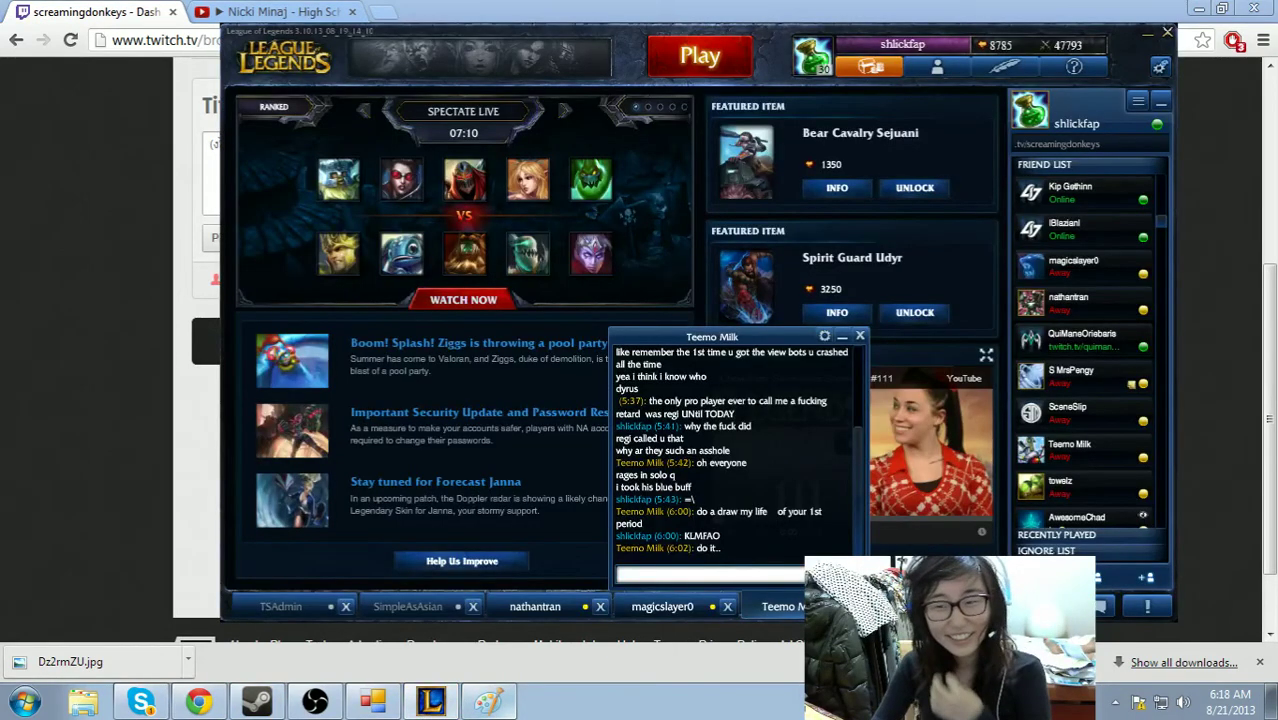
key("Return")
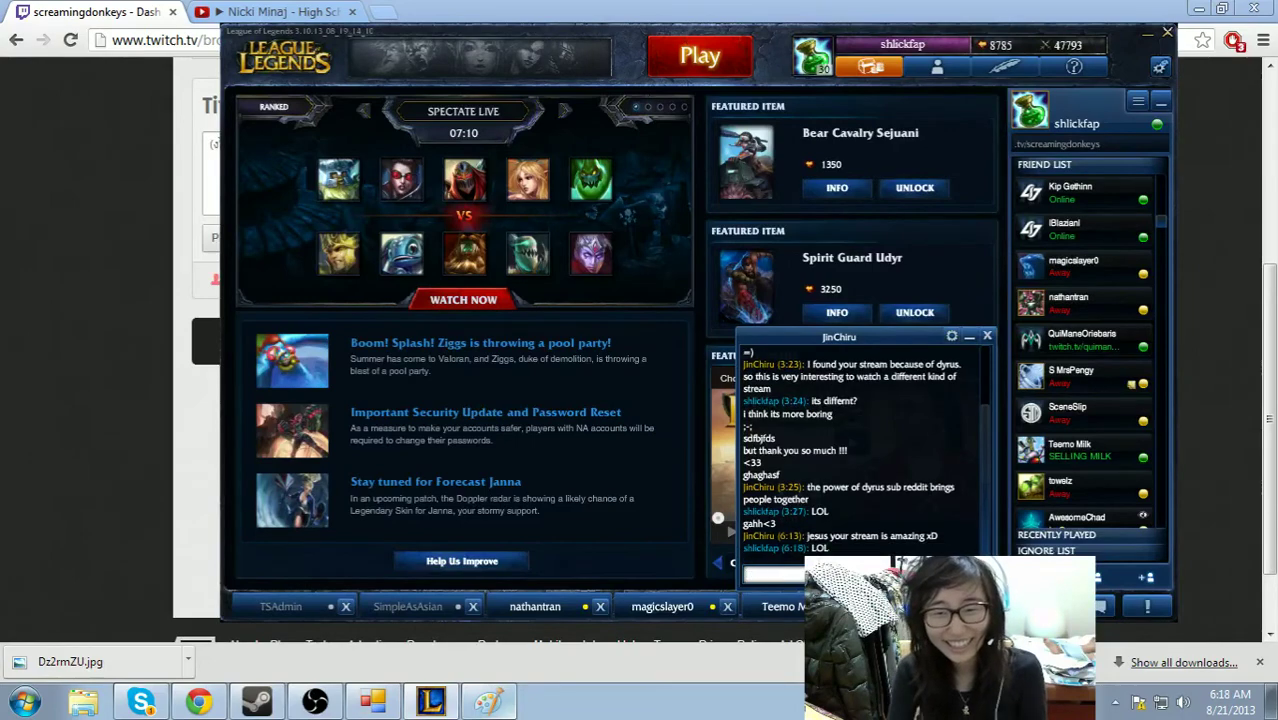
type("UHUHUHUH")
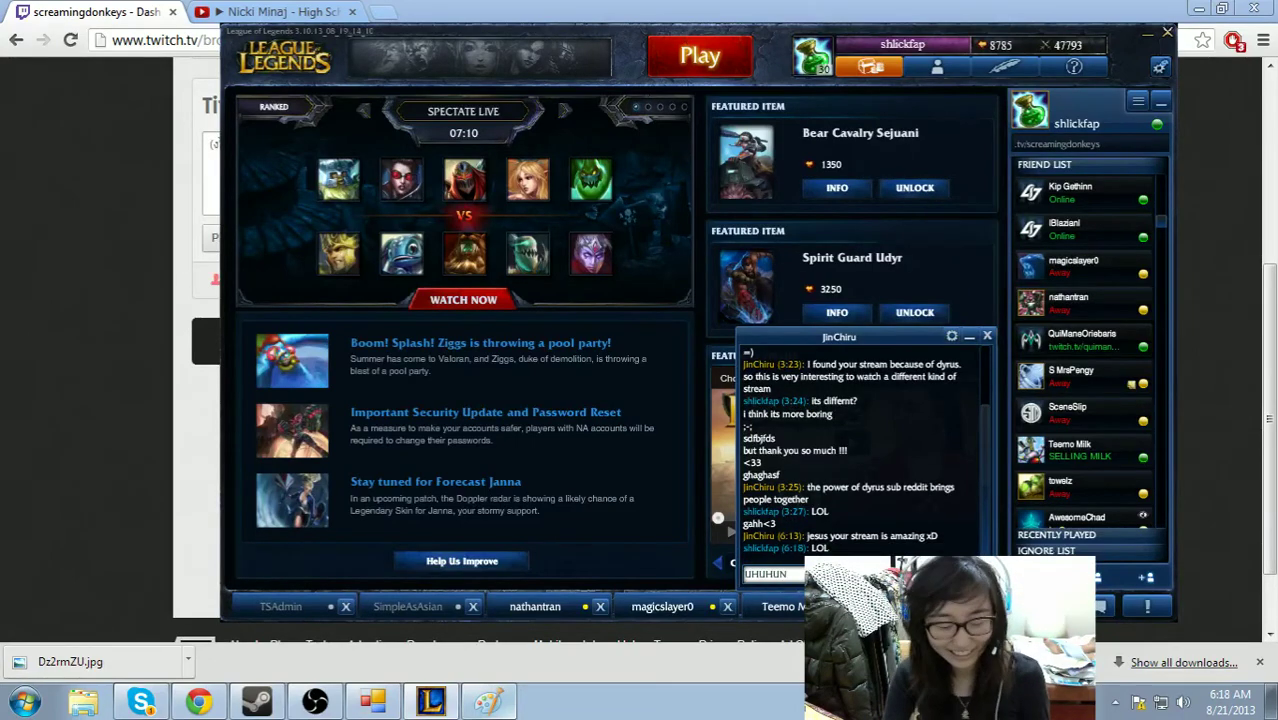
key("Return")
left_click(144, 622)
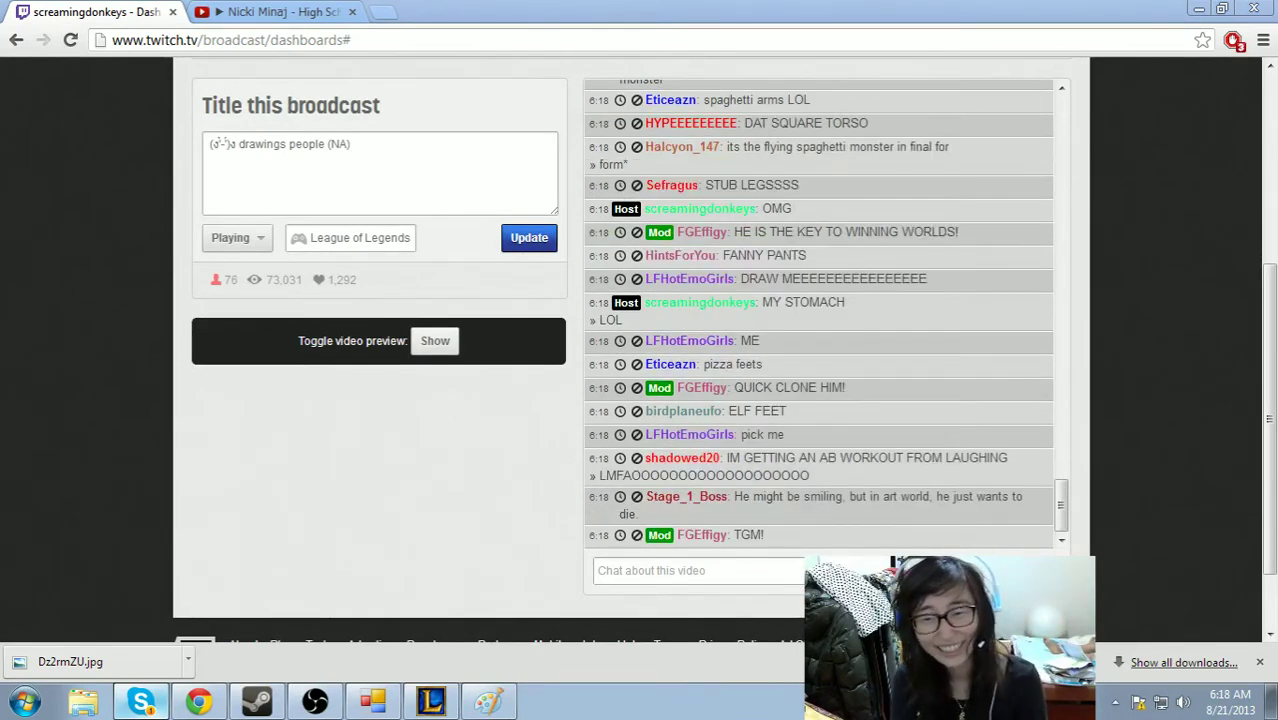
- Check the stream in Open Broadcaster Software, the recent Twitch chat messages and the song playing on YouTube
left_click(315, 702)
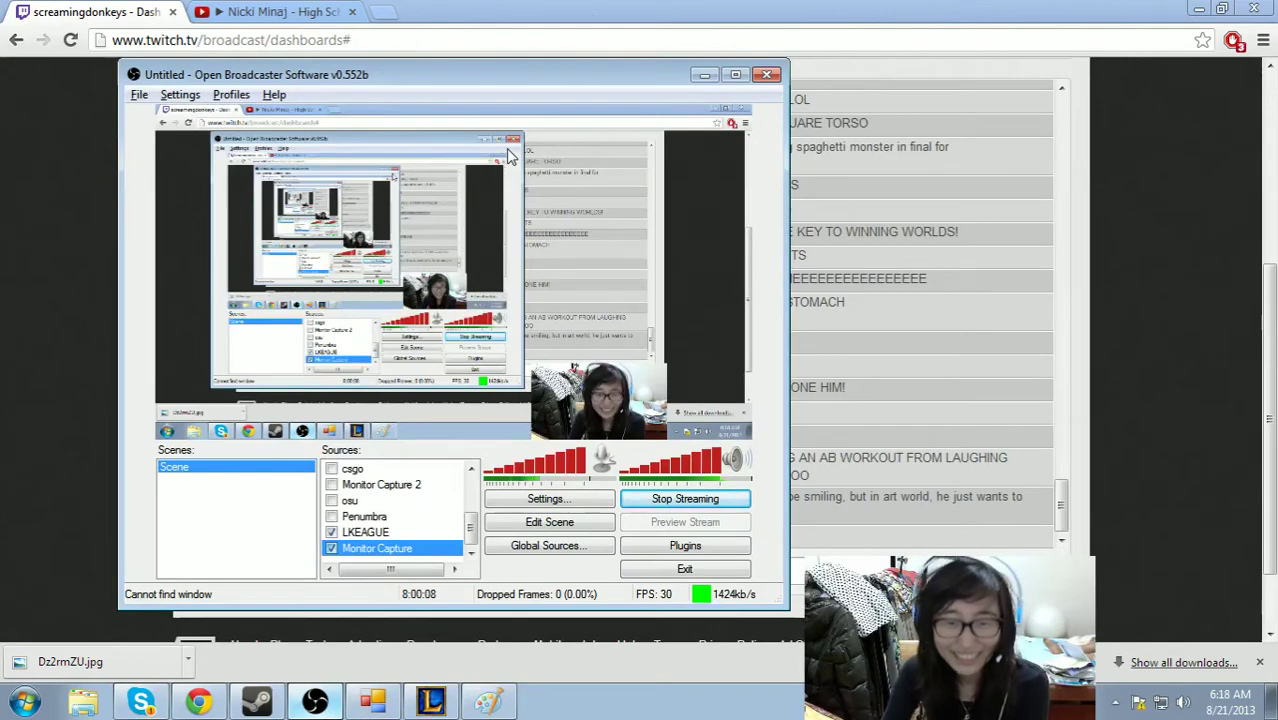
left_click(673, 8)
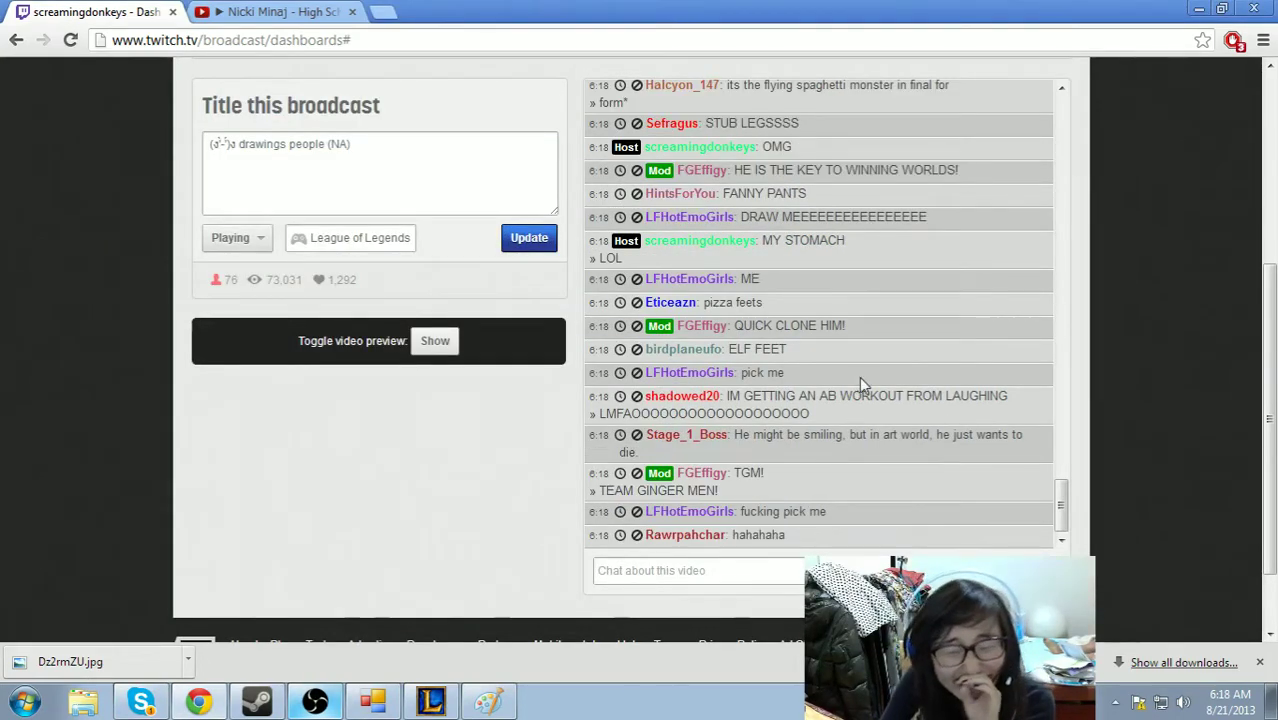
scroll(856, 401, "down", 2)
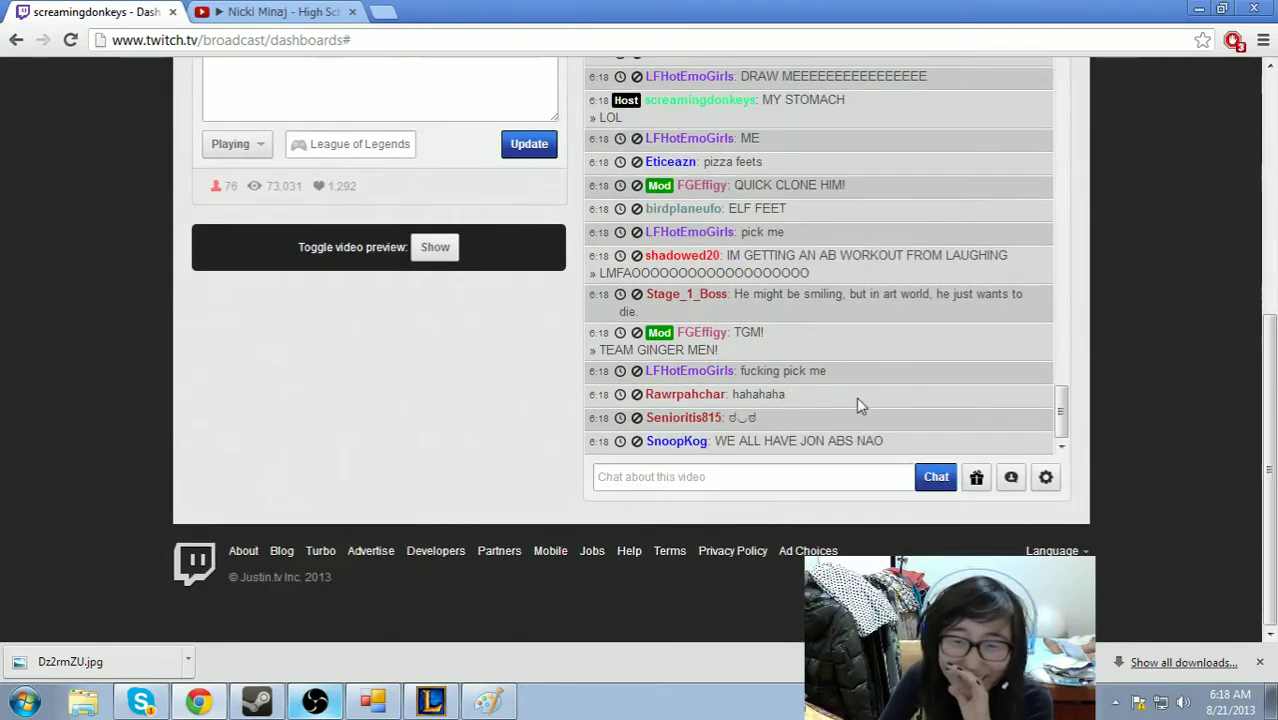
scroll(418, 397, "up", 3)
left_click(228, 10)
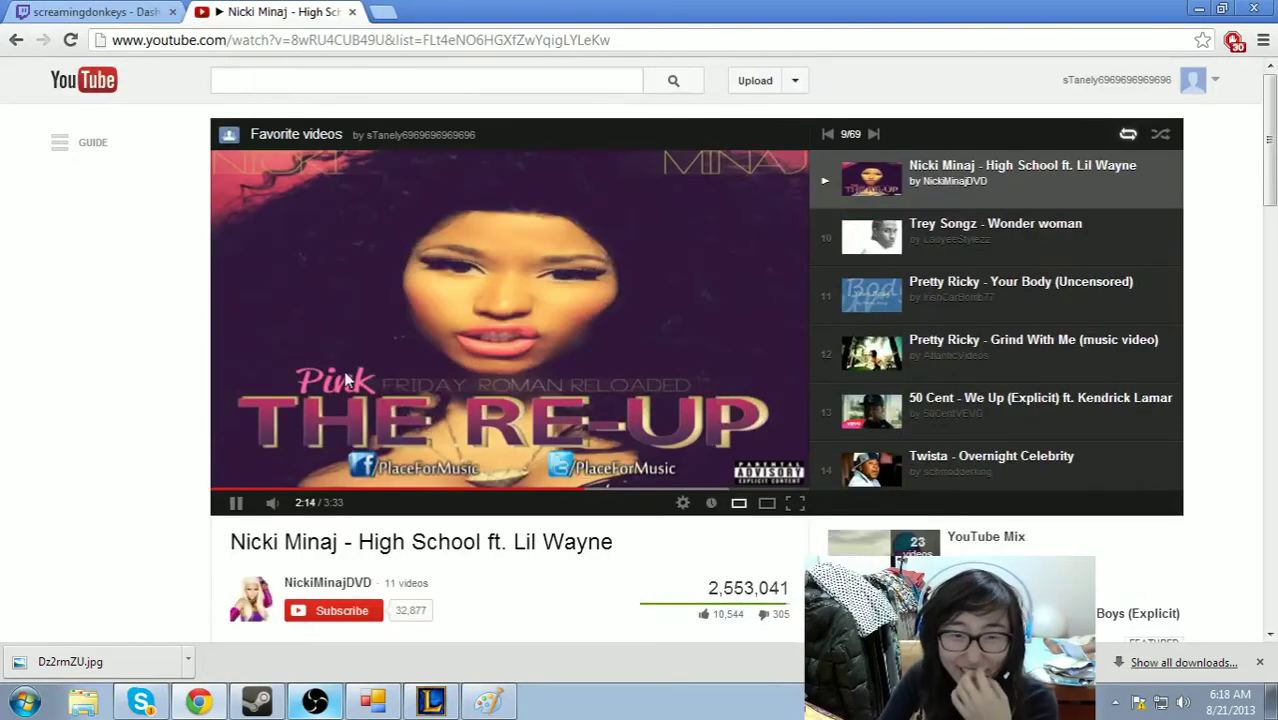
left_click(90, 11)
- Switch to Paint, draw a black oval head outline about 90 × 105 px in the empty third section, and reselect the brush
left_click(487, 701)
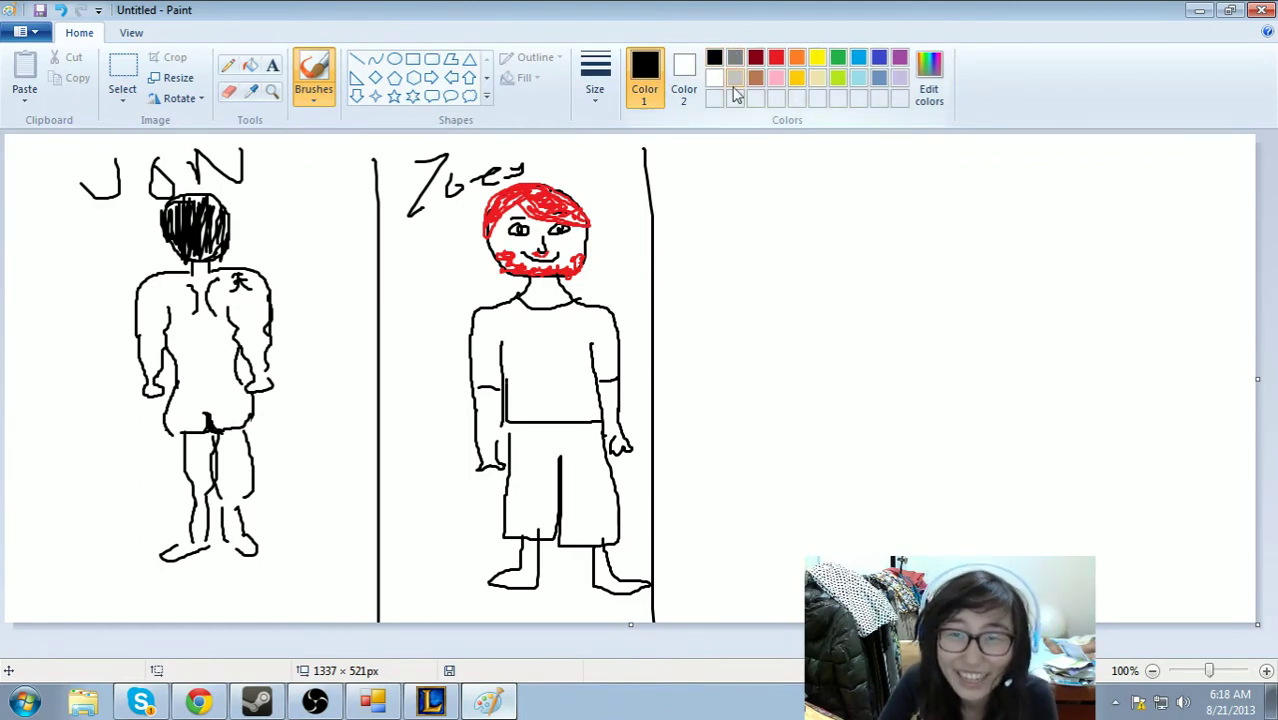
left_click(394, 59)
left_click_drag(786, 182, 876, 287)
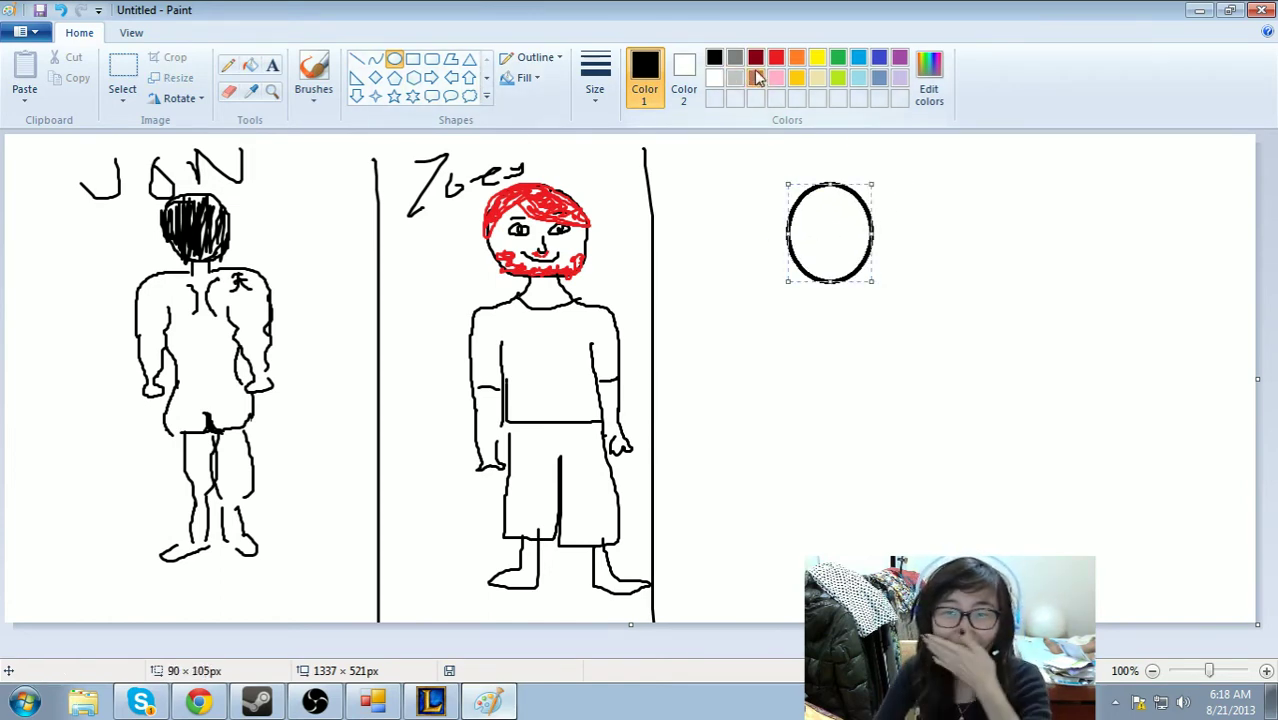
left_click(313, 75)
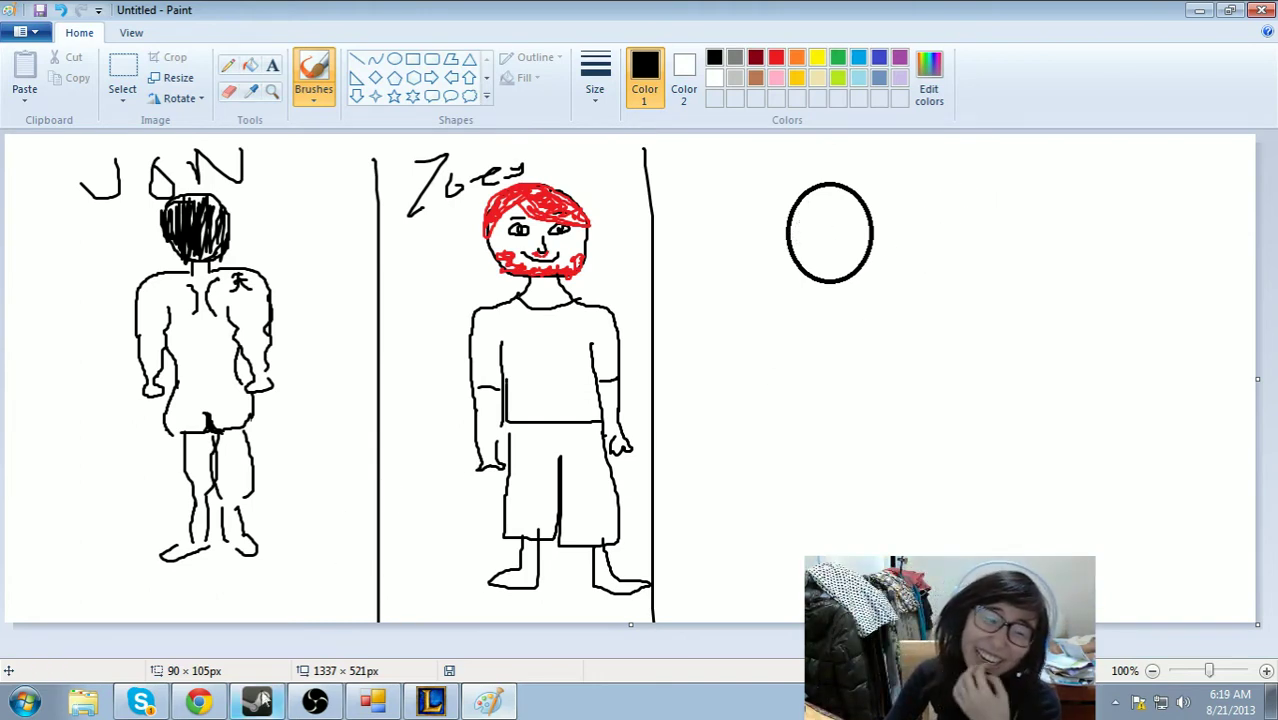
- Magnify the empty head outline in the third section to 600% and choose the oval shape
left_click(271, 91)
left_click(719, 241)
left_click(533, 311)
left_click(362, 374)
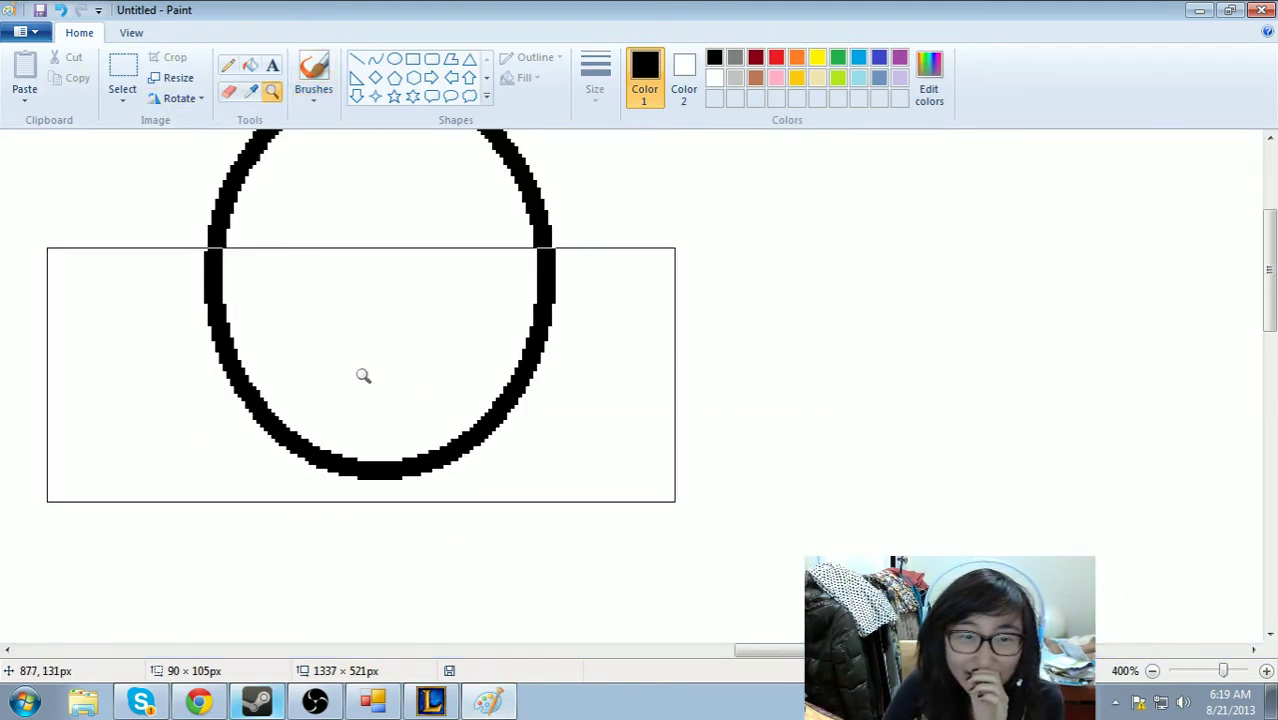
left_click(369, 256)
left_click(369, 256)
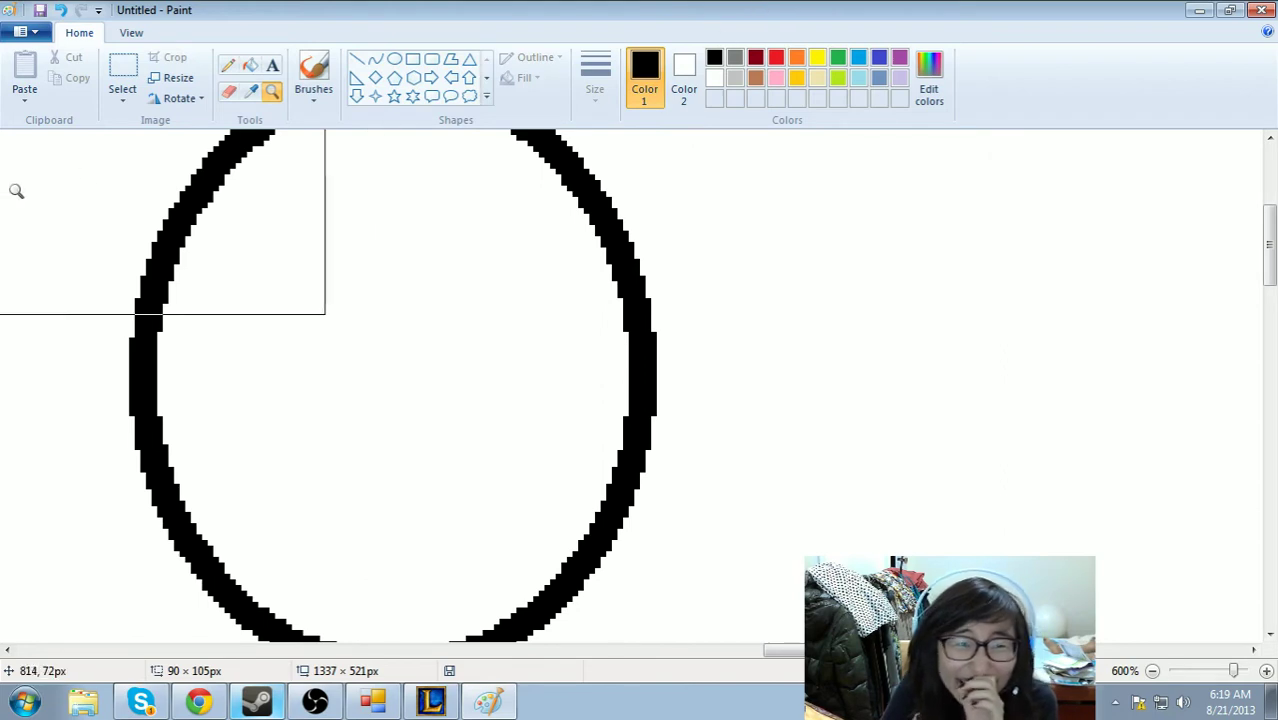
left_click(394, 59)
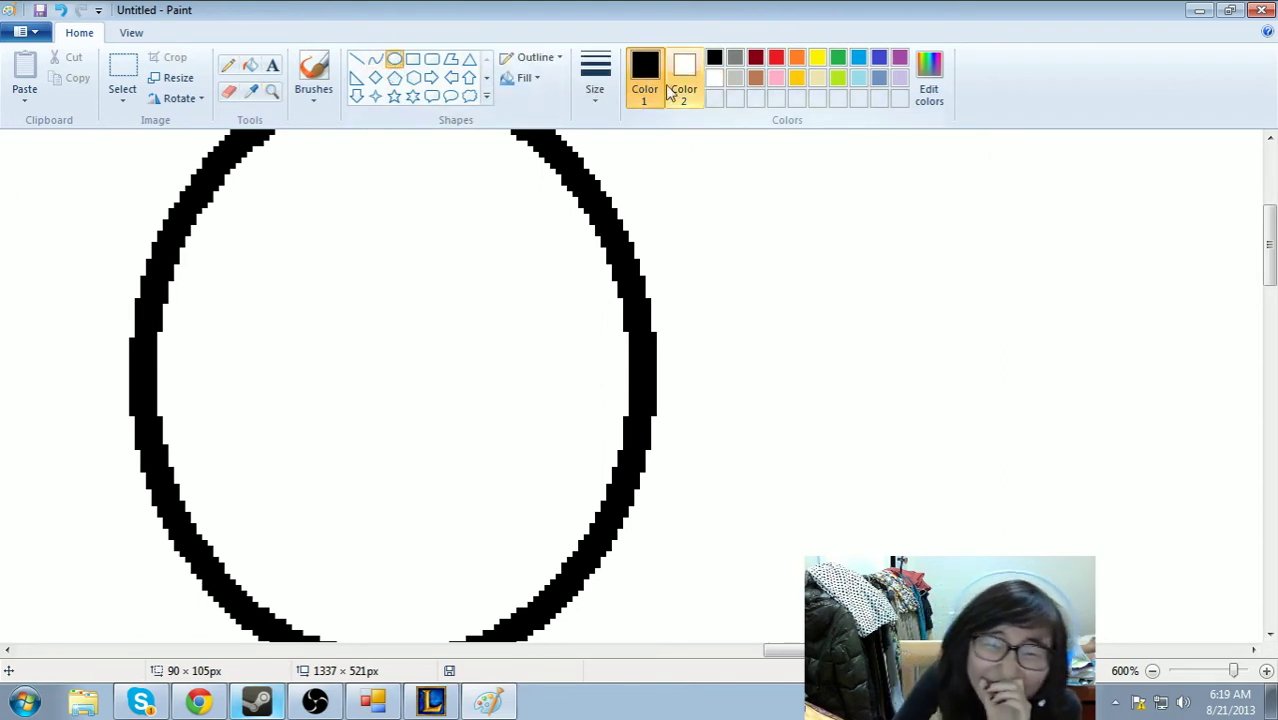
mouse_move(190, 252)
left_mouse_down()
mouse_move(310, 278)
mouse_move(365, 326)
mouse_move(379, 317)
mouse_move(352, 314)
left_mouse_up()
left_click_drag(452, 272, 598, 305)
key("ctrl+z")
key("ctrl+z")
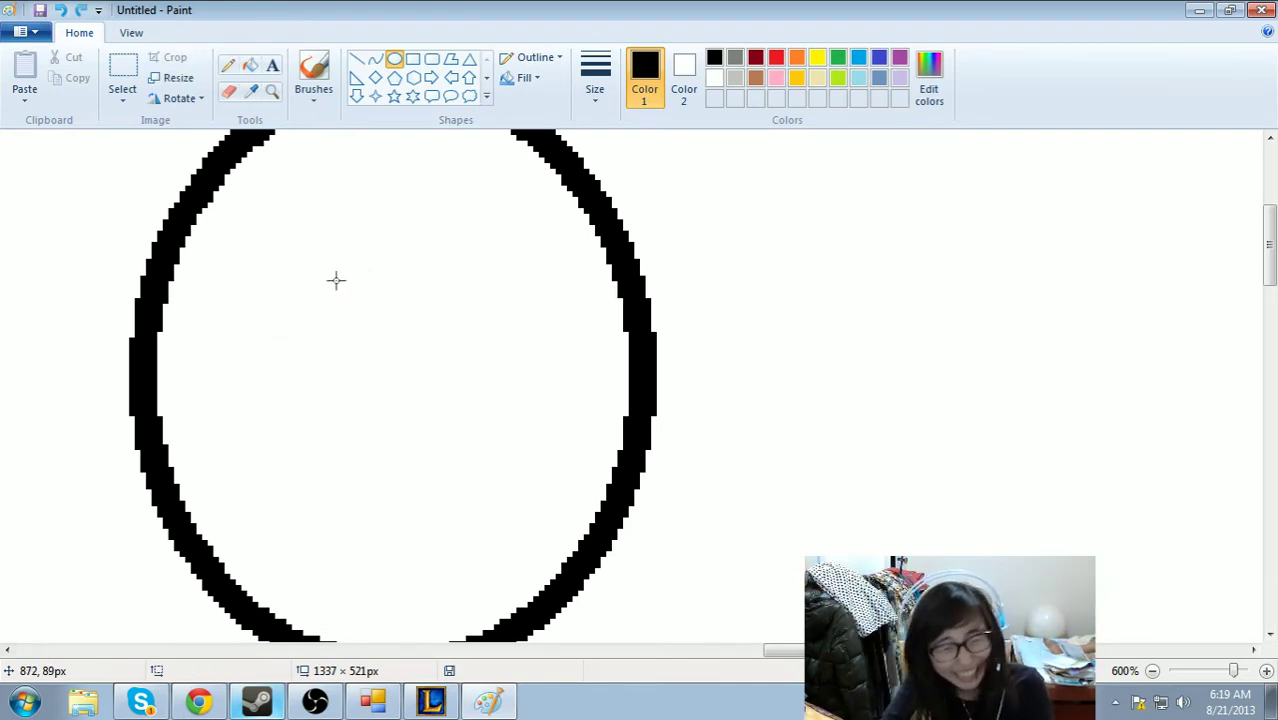
- Draw a flat black oval eye about 28 × 12 px inside the left half of the head and restore the zoom to 100%
left_click_drag(188, 268, 352, 313)
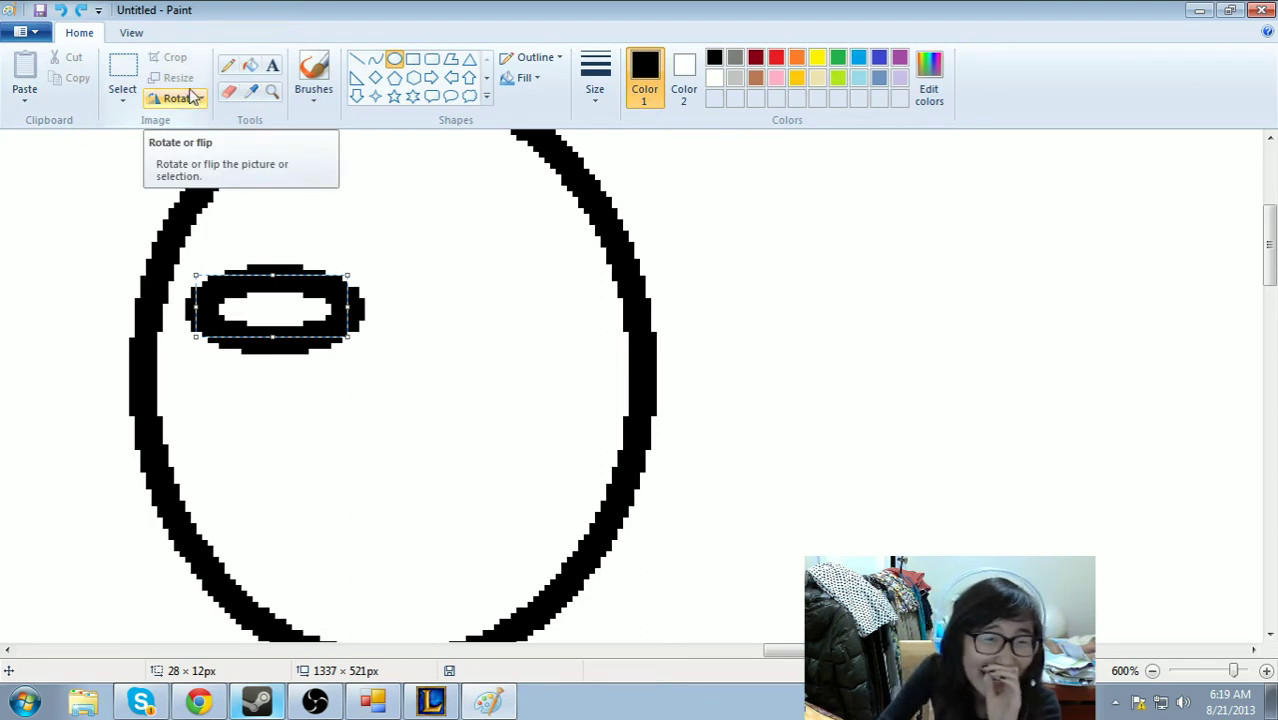
left_click(271, 91)
right_click(340, 229)
right_click(340, 229)
right_click(340, 229)
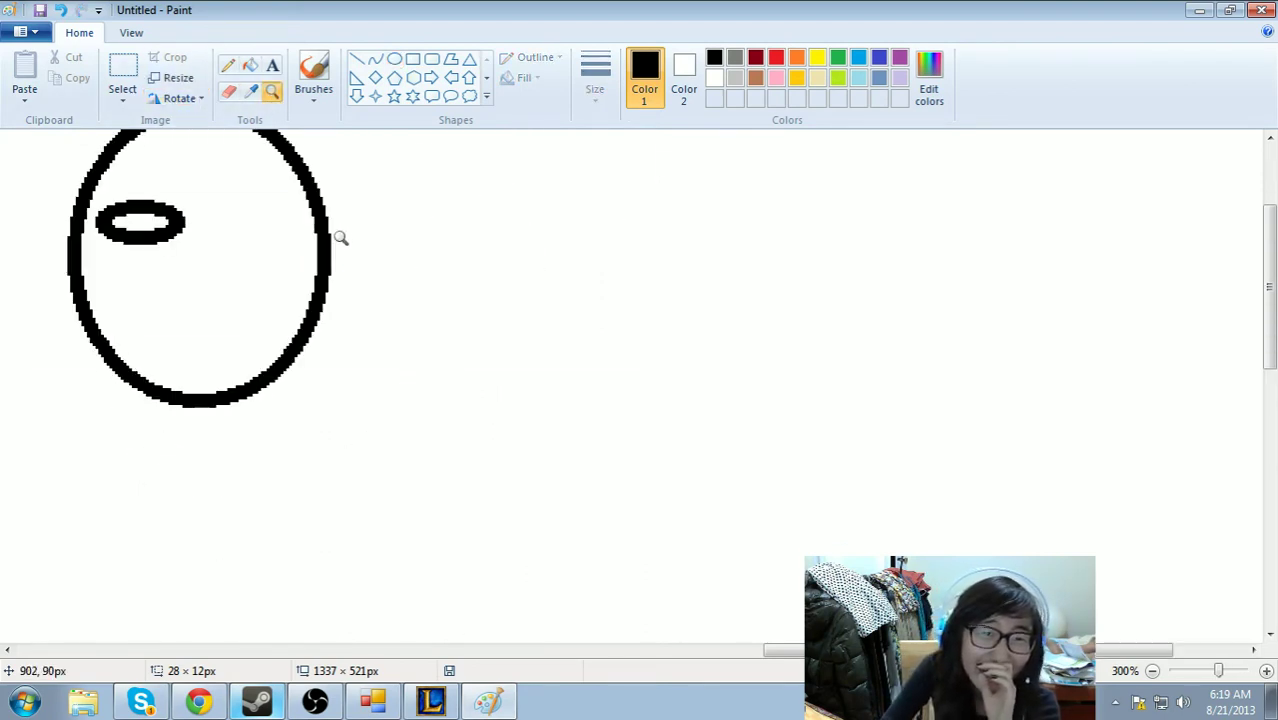
right_click(340, 238)
right_click(340, 238)
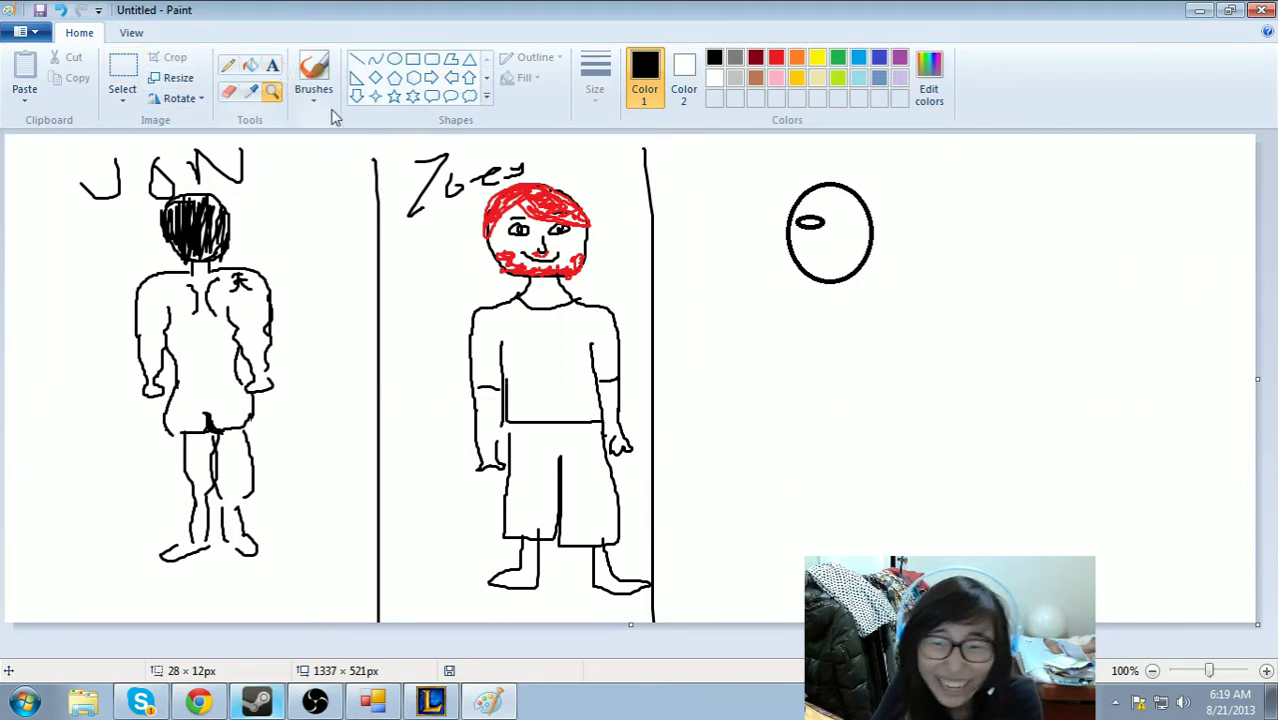
- Copy the oval eye and paste the duplicate beside it at the same height in the right half of the face
left_click(228, 68)
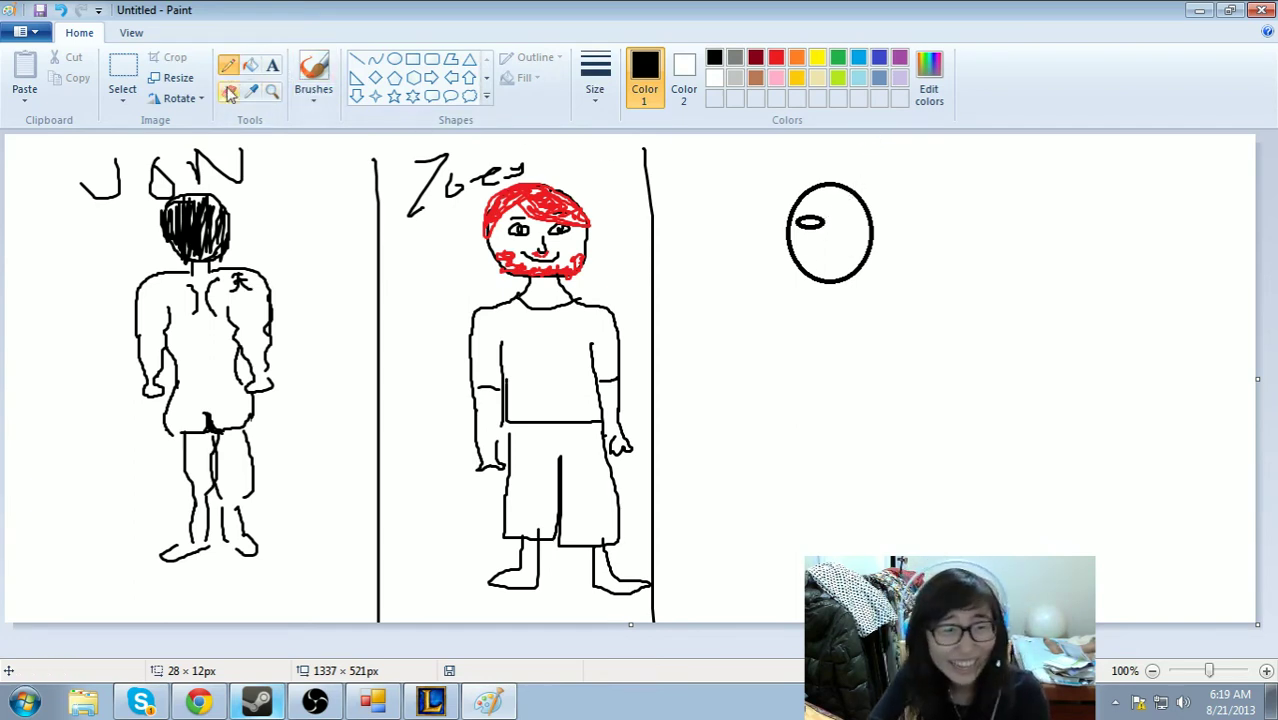
left_click(122, 68)
left_click_drag(824, 205, 798, 238)
key("ctrl+c")
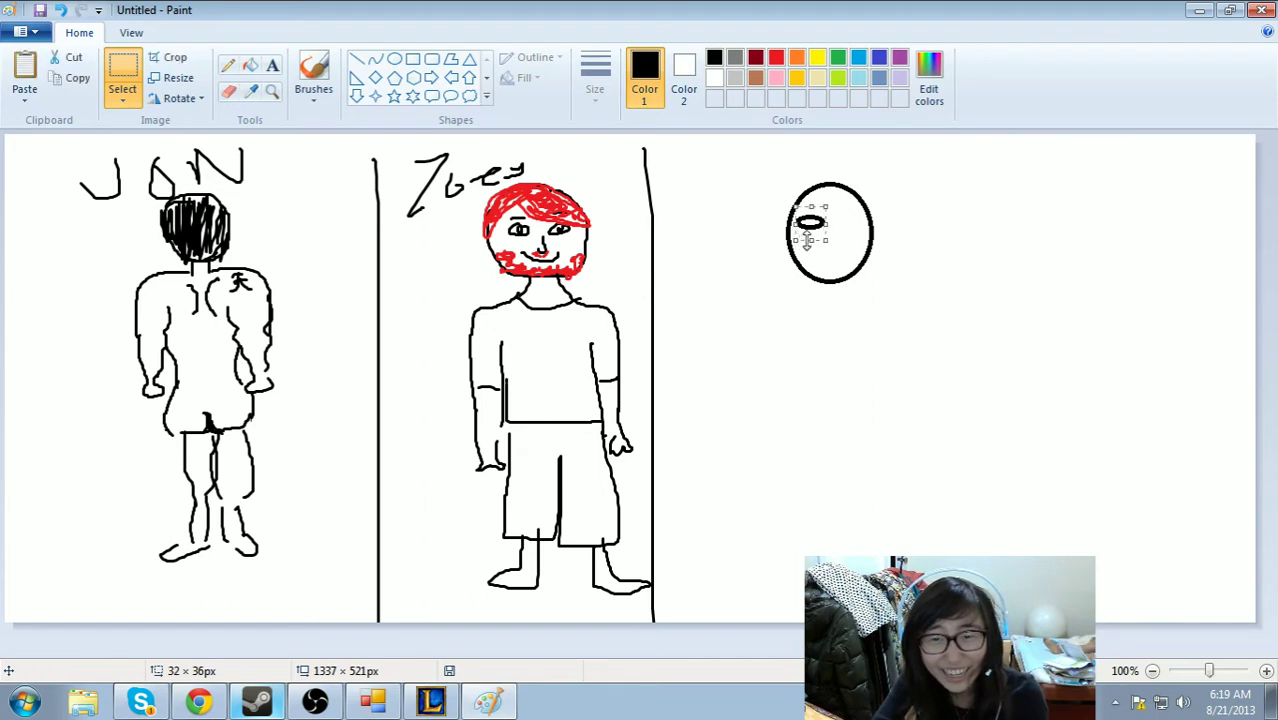
left_click(24, 68)
left_click_drag(22, 152, 846, 224)
left_click(928, 272)
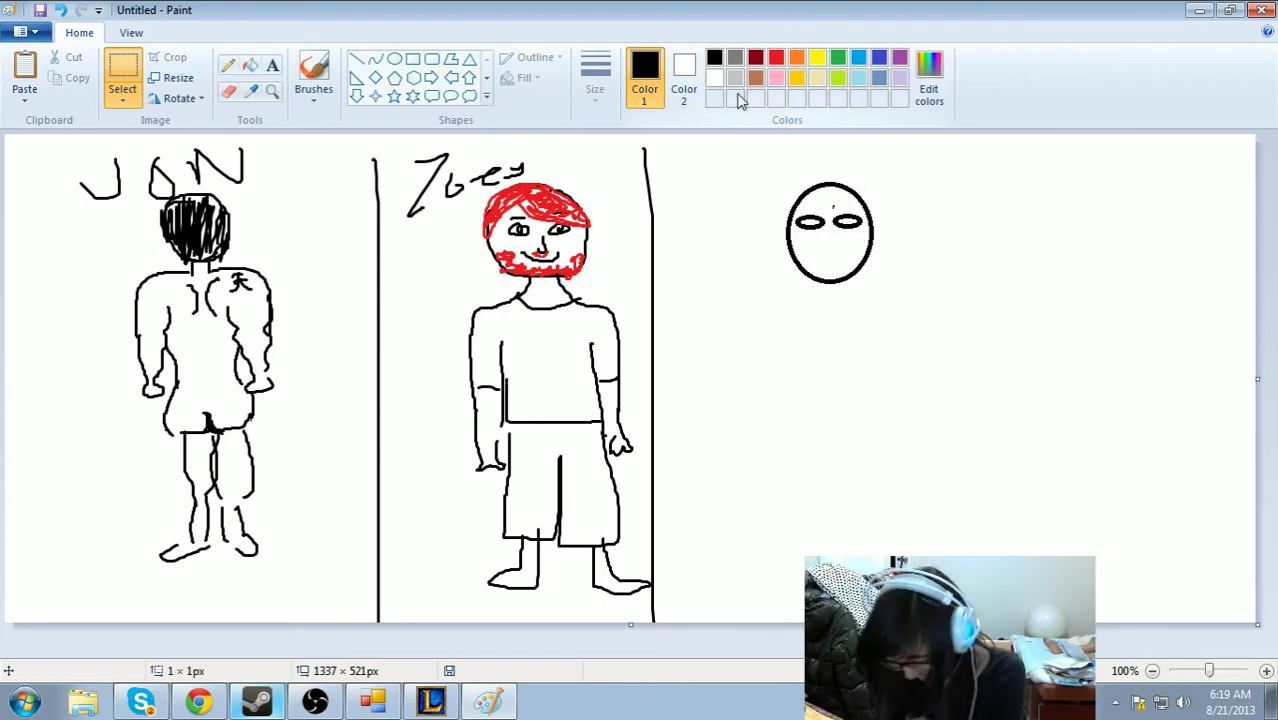
- Sketch pupils inside both eyes and short spiky hair along the top of the third head with the Pencil
left_click(228, 65)
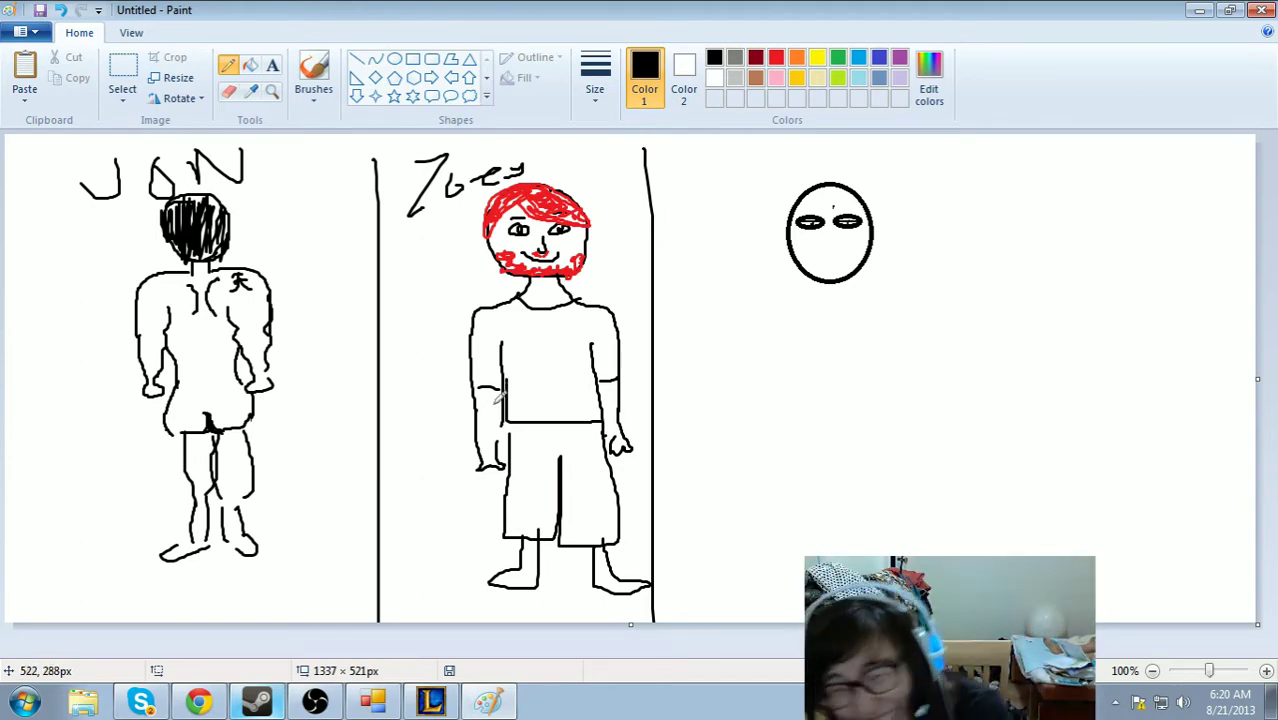
left_click(212, 706)
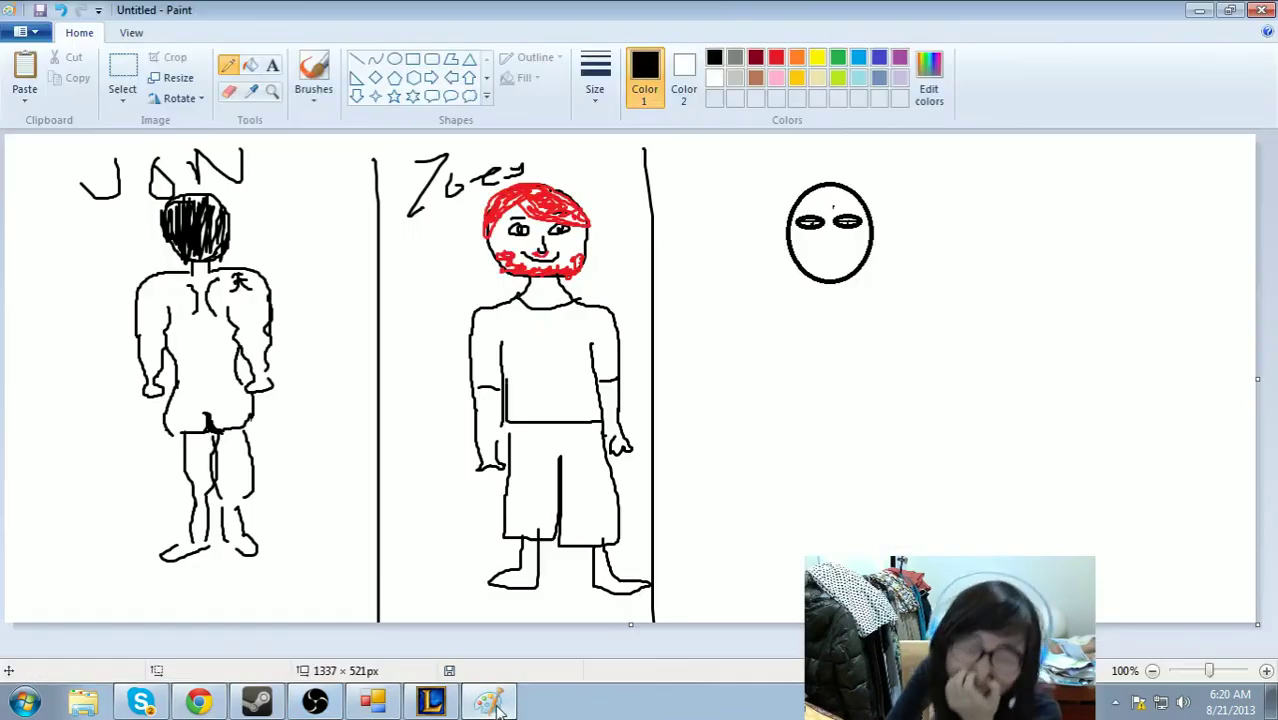
left_click(488, 702)
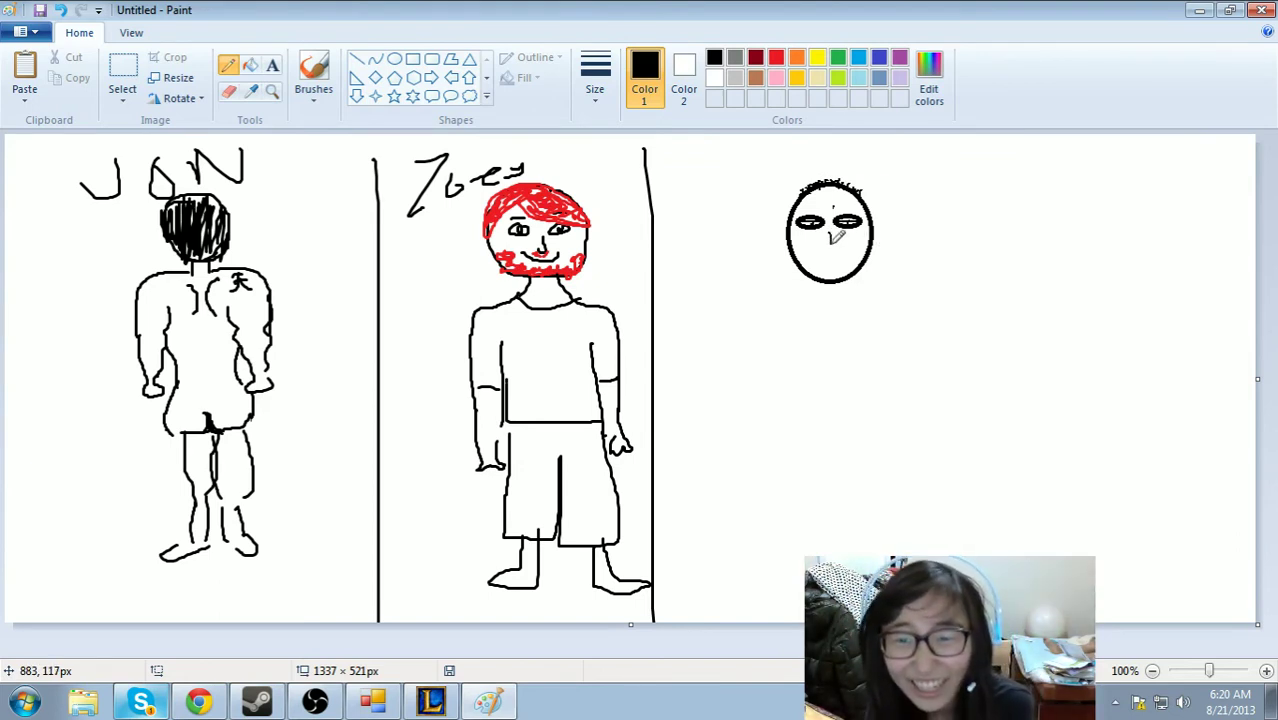
left_click_drag(829, 237, 830, 253)
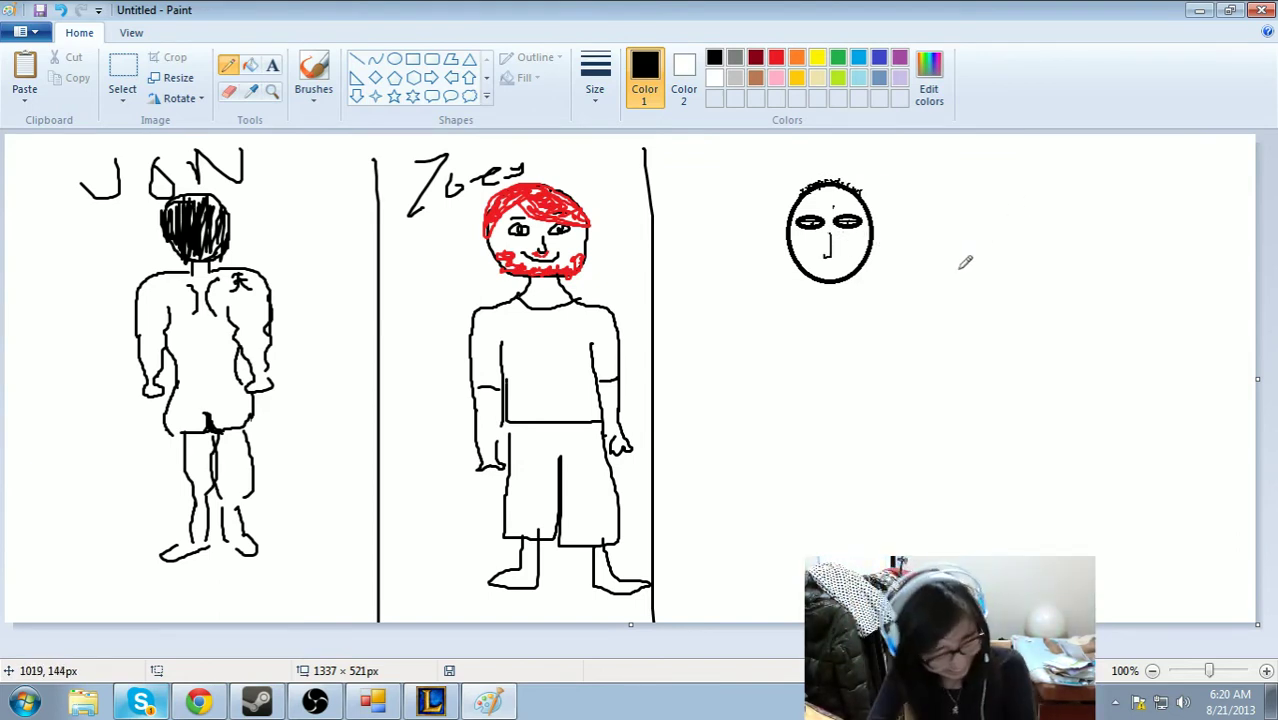
key("ctrl+z")
left_click_drag(830, 229, 830, 250)
key("ctrl+z")
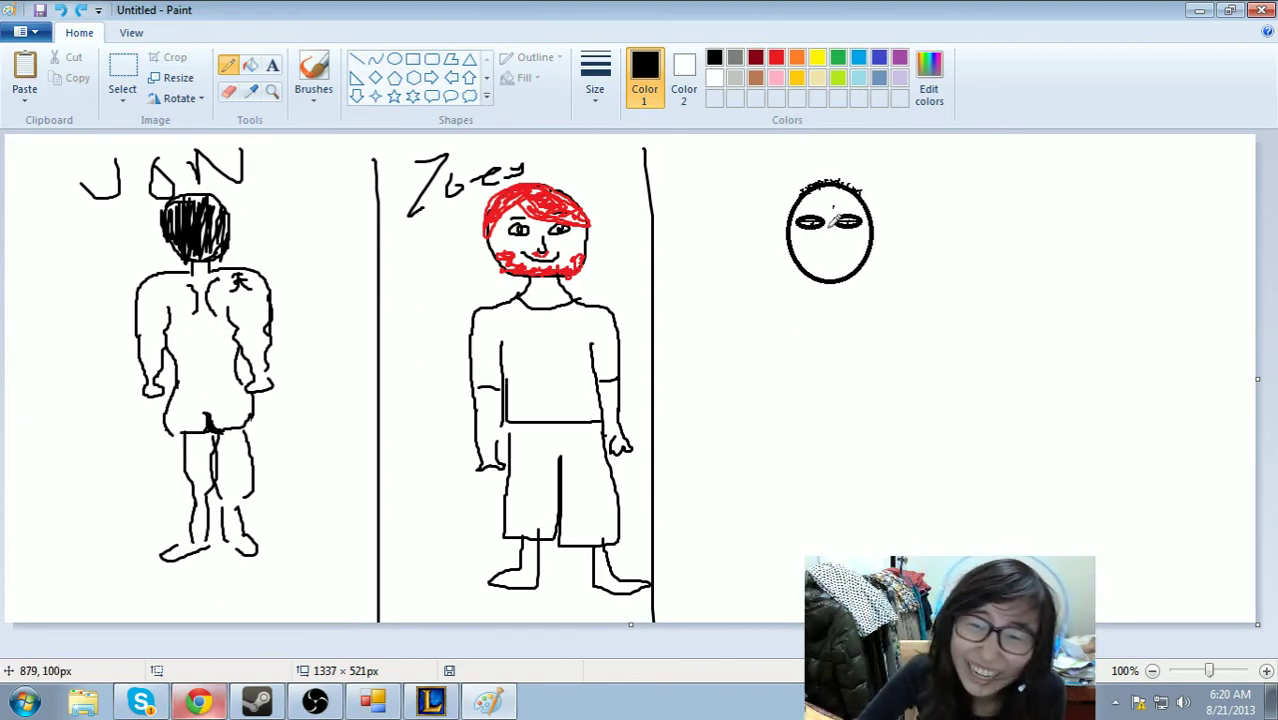
left_click_drag(831, 227, 840, 256)
key("ctrl+z")
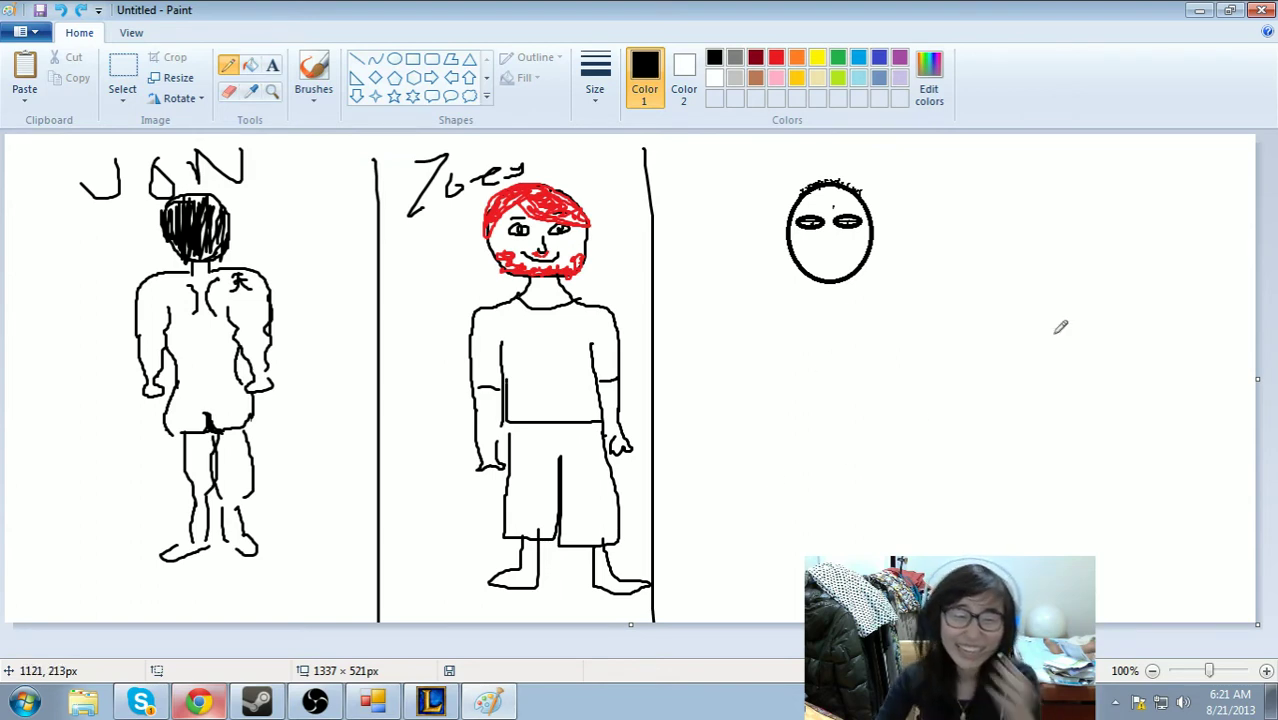
left_click_drag(831, 227, 835, 246)
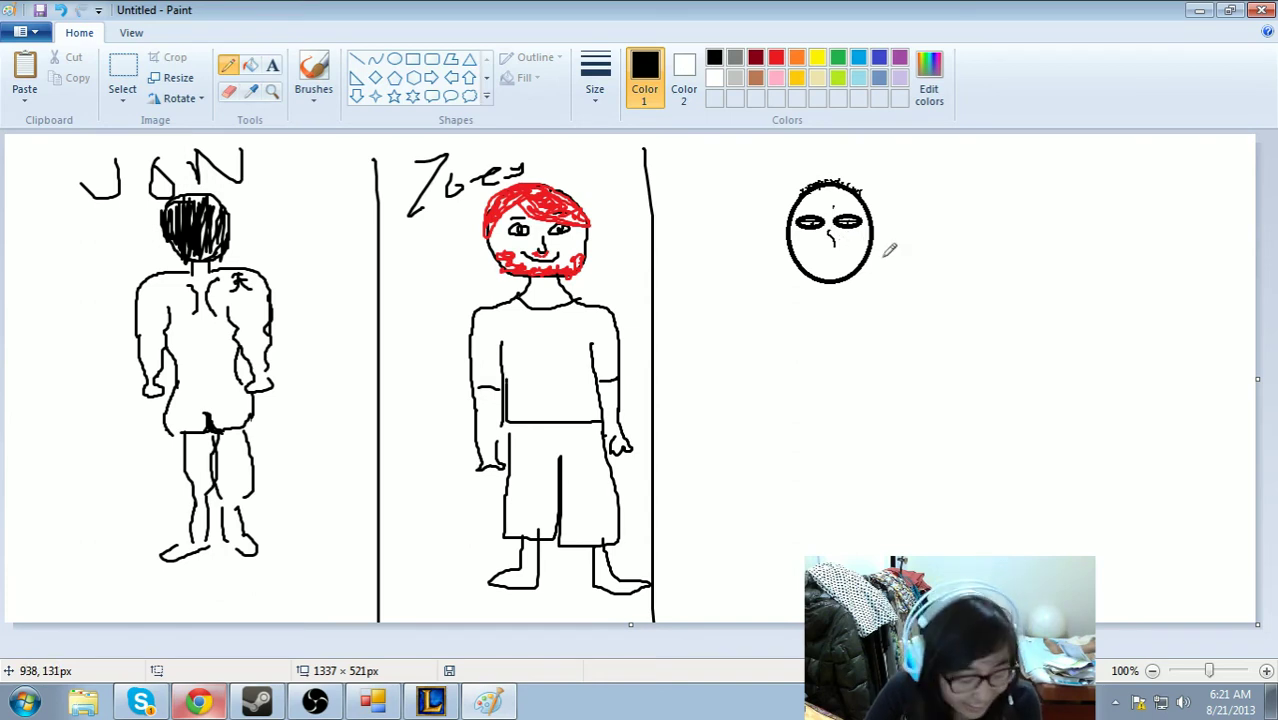
key("ctrl+z")
- Paint a hooked nose and a small smiling mouth below the eyes with the brush
left_click(313, 72)
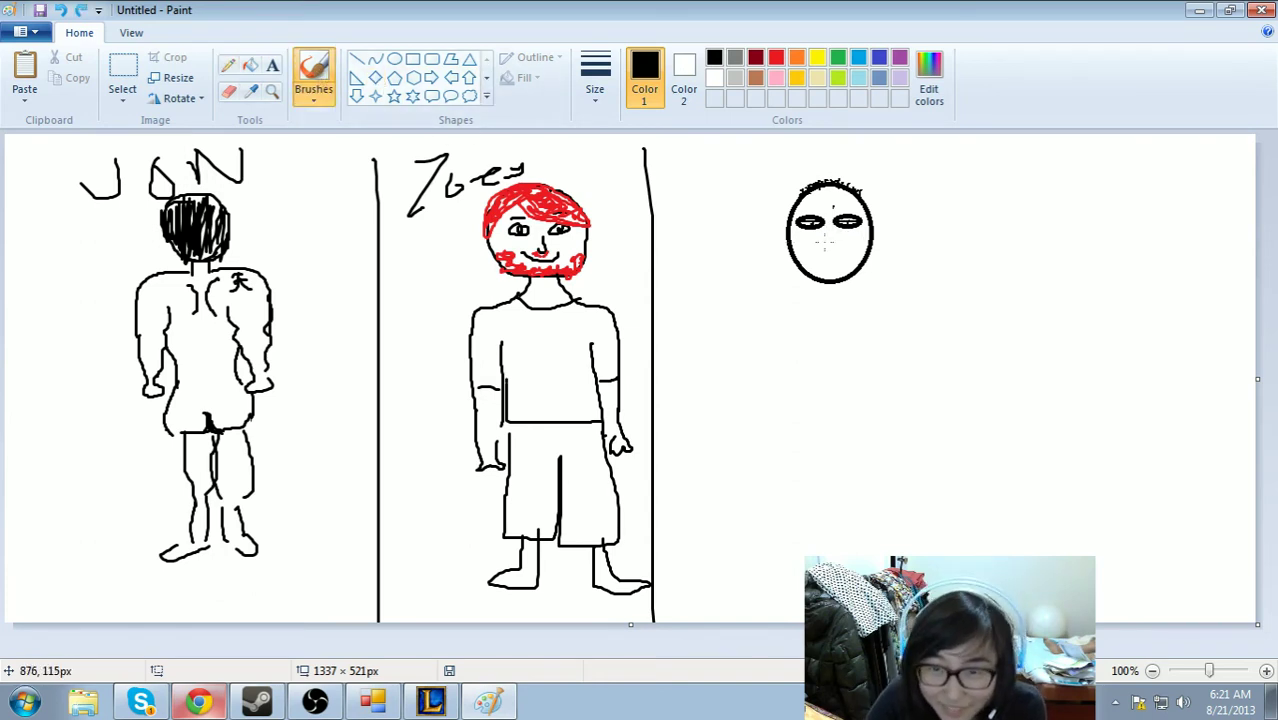
left_click_drag(830, 230, 837, 257)
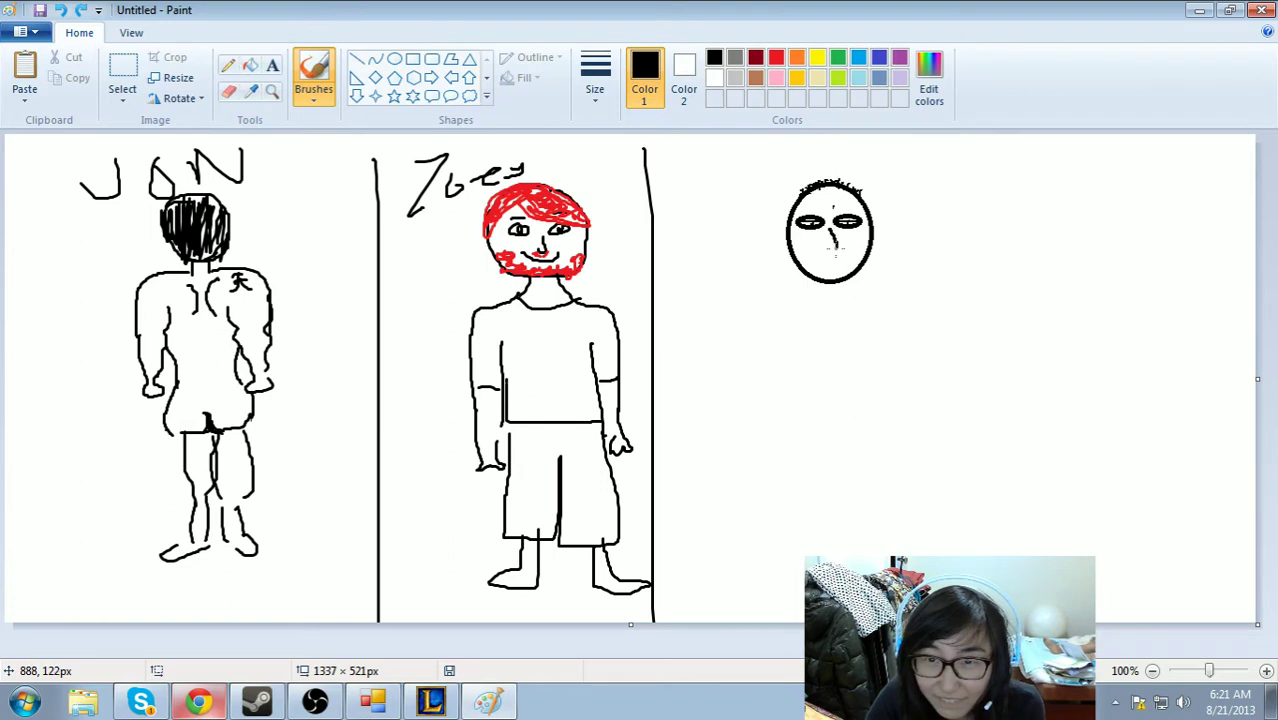
key("ctrl+z")
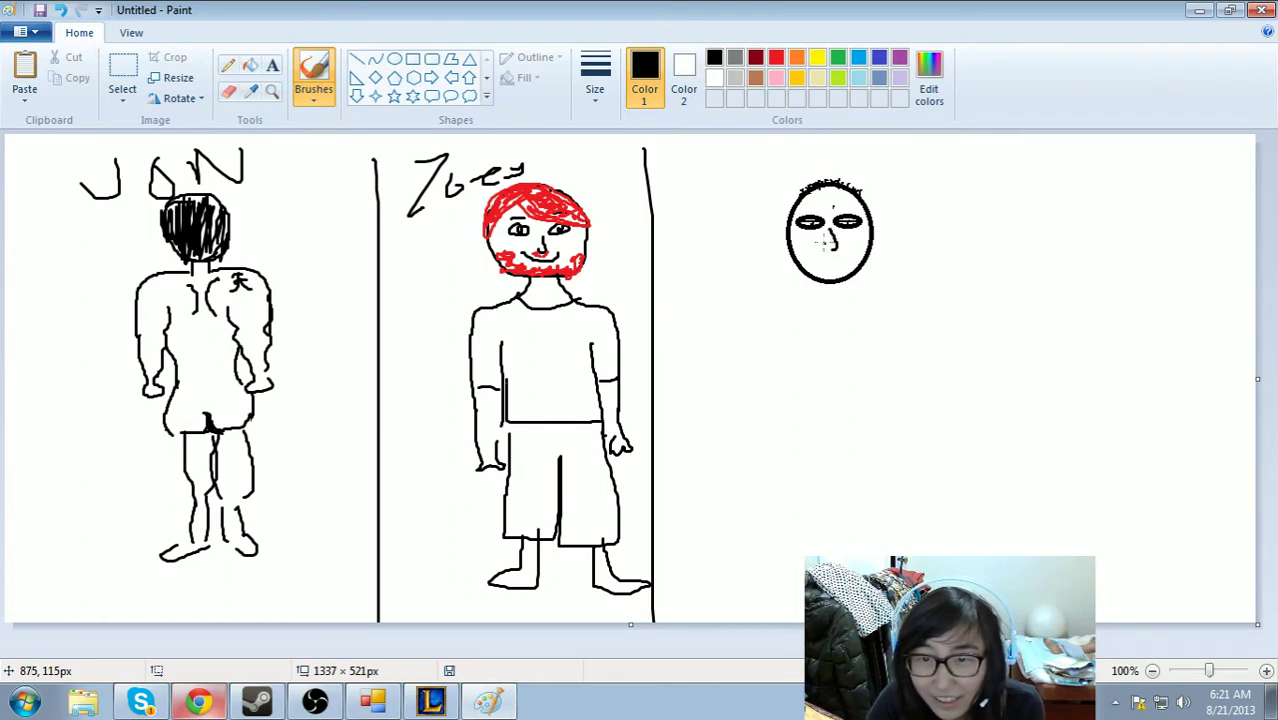
left_click_drag(823, 246, 834, 268)
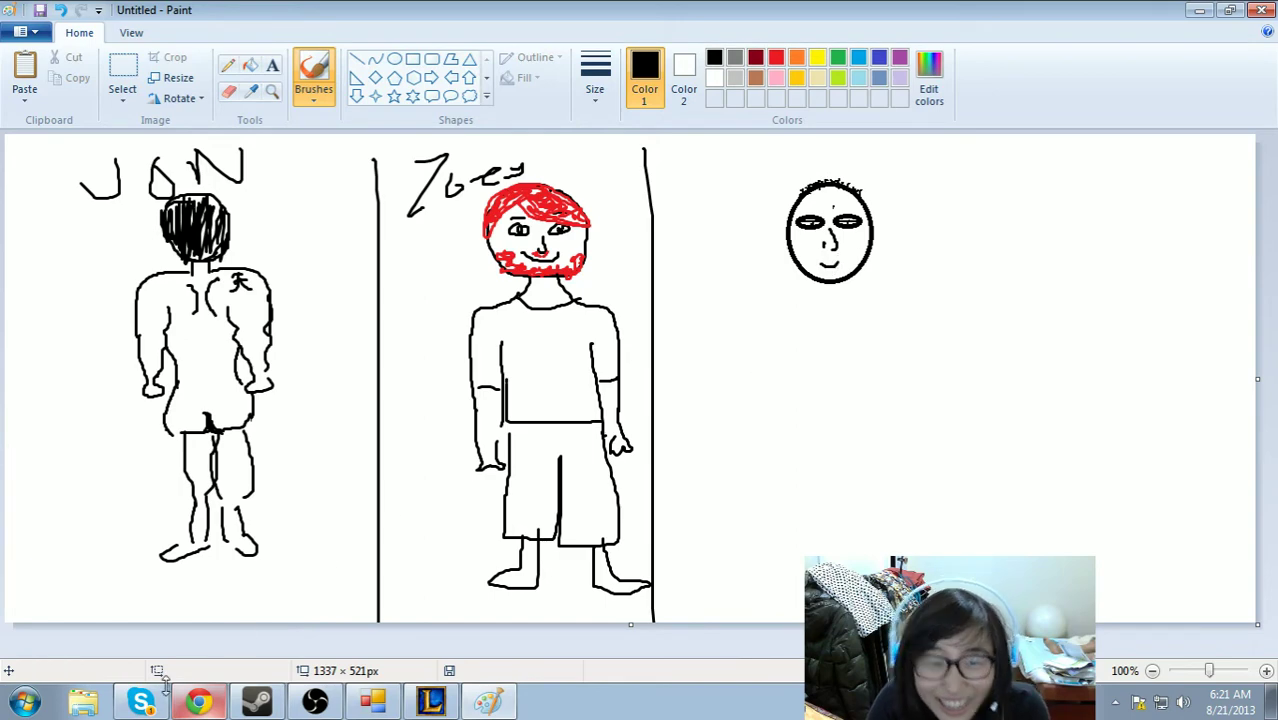
- Switch to Chrome, view the image linked in the Twitch chat, and close the YouTube and image tabs
left_click(199, 700)
left_click(830, 488)
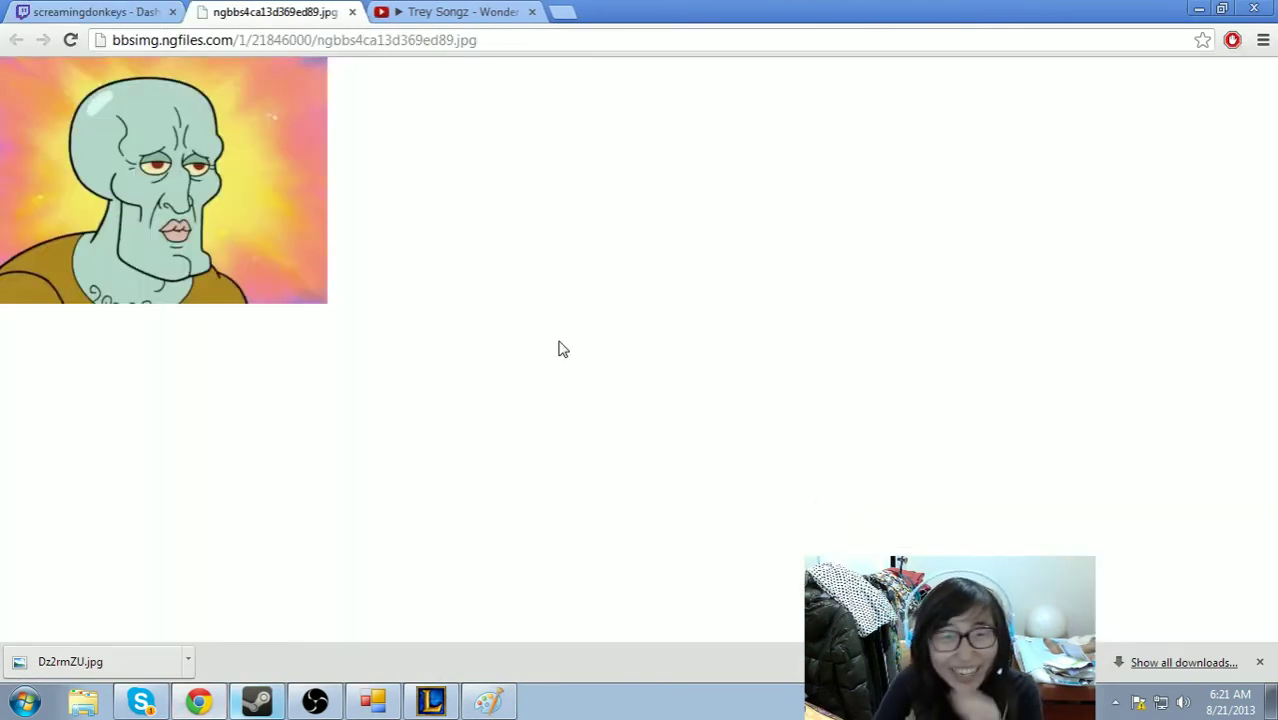
left_click(533, 13)
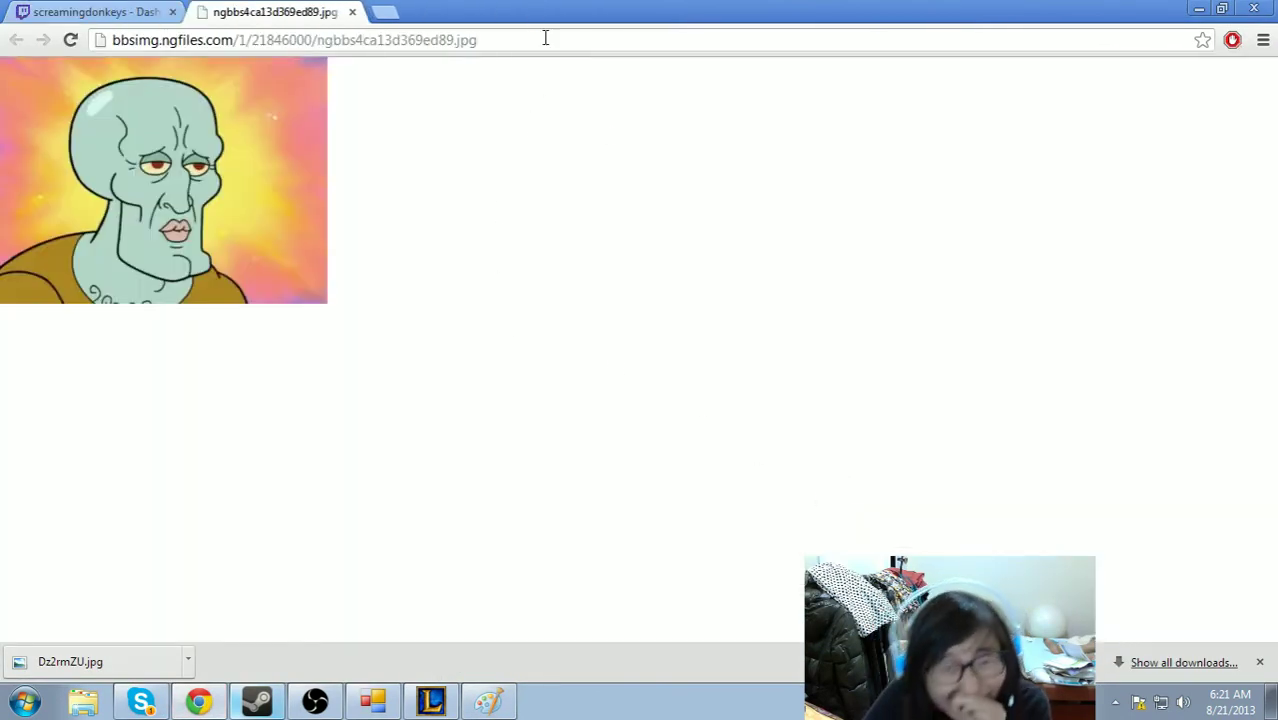
left_click(351, 12)
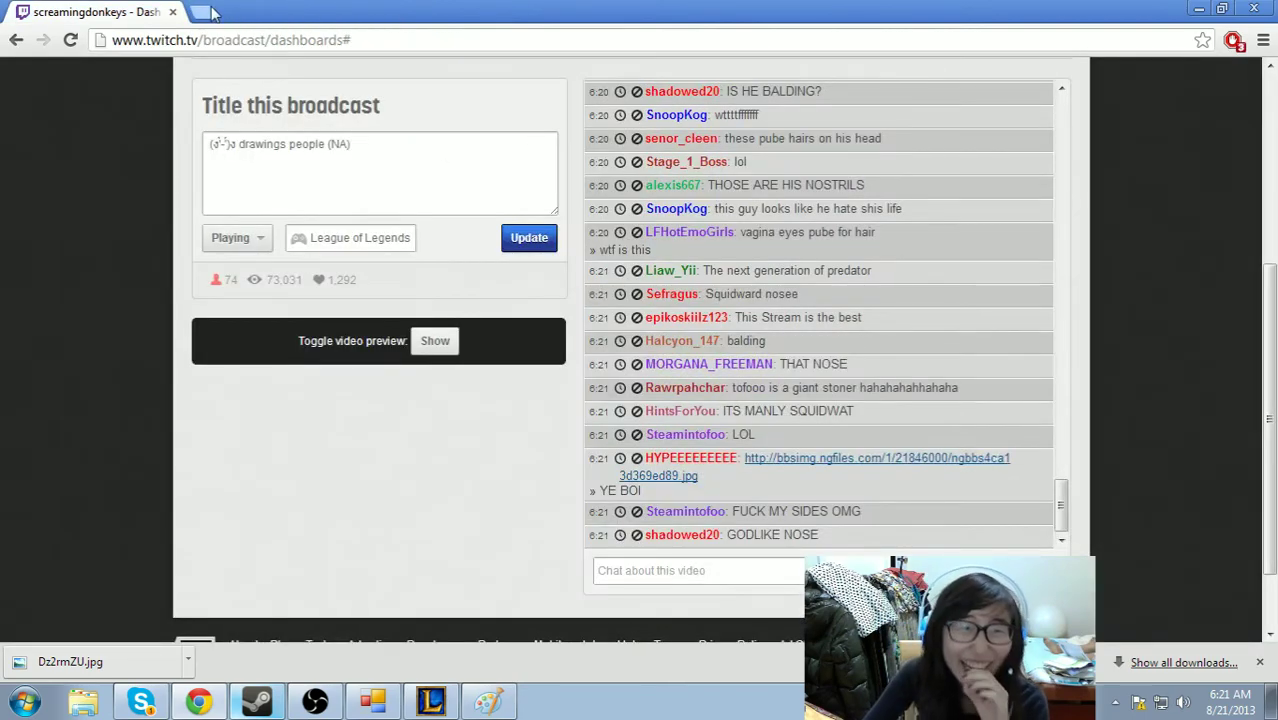
- Open the Nightbot AutoDJ page in a new browser tab
key("ctrl+t")
type("pa")
key("BackSpace")
key("BackSpace")
key("BackSpace")
type("autodj")
key("Return")
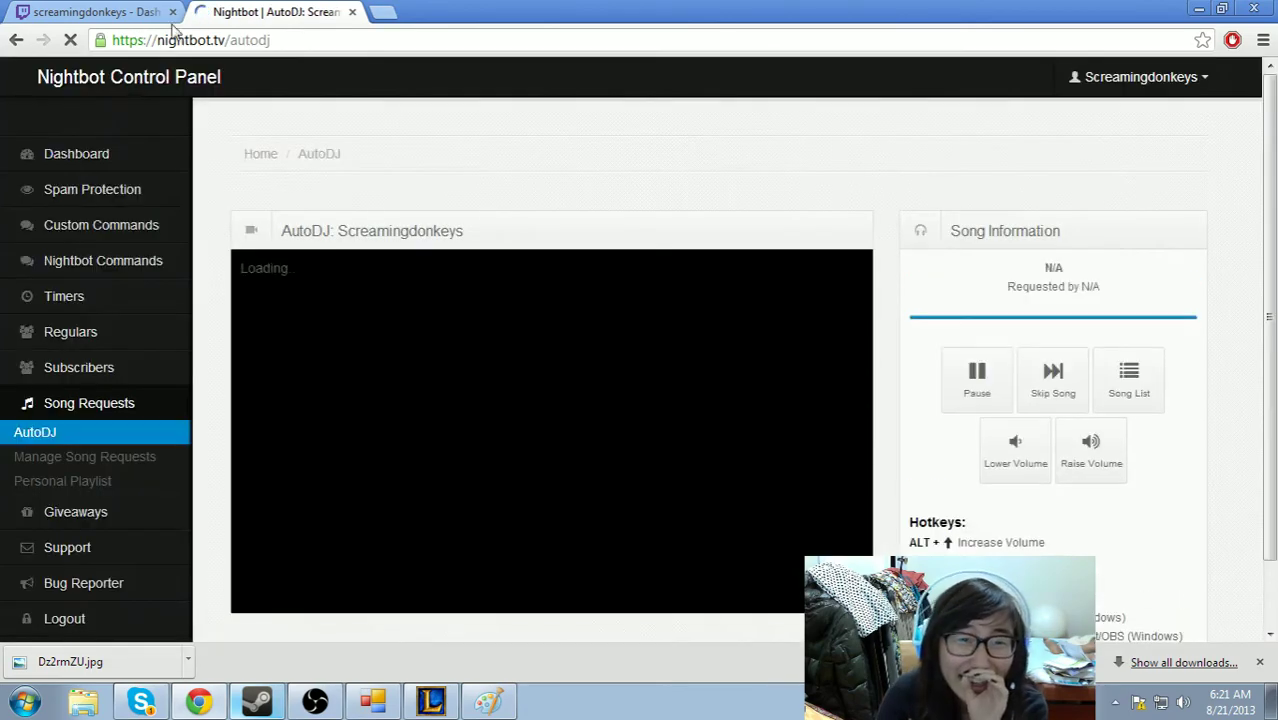
- Load pandora.com in place of the AutoDJ page and return to the Twitch dashboard
left_click(244, 44)
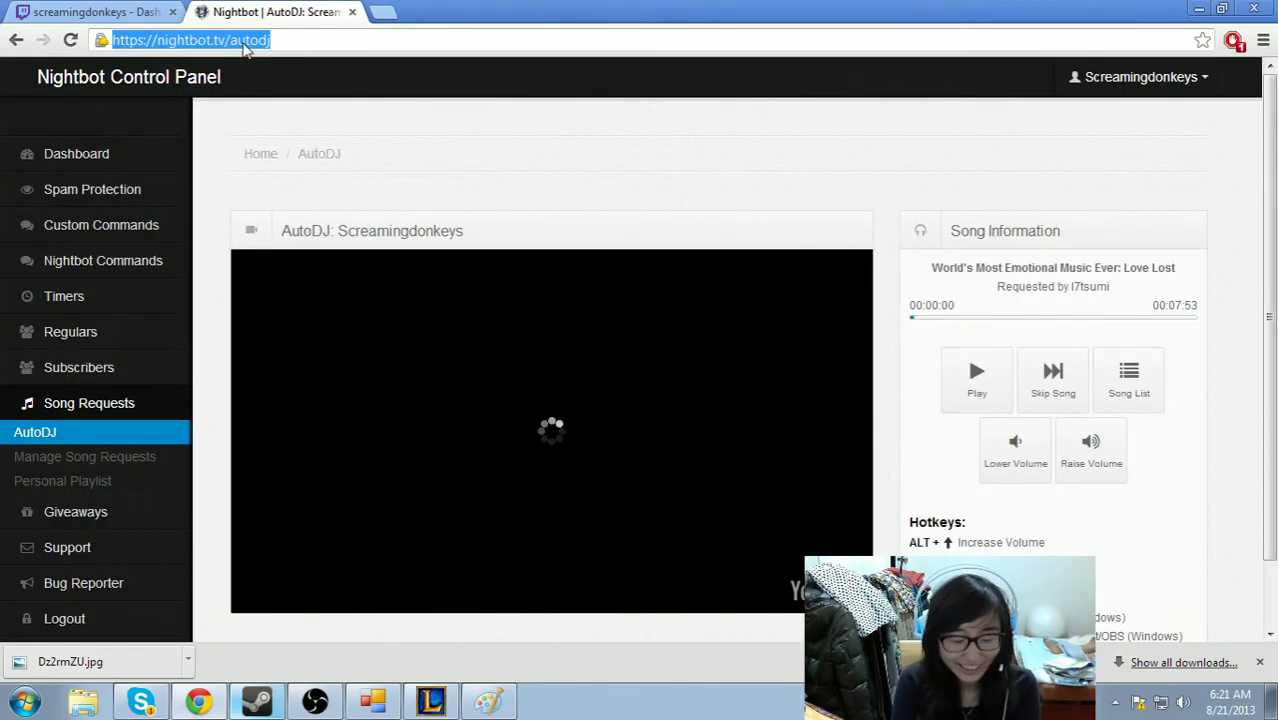
key("BackSpace")
type("pando")
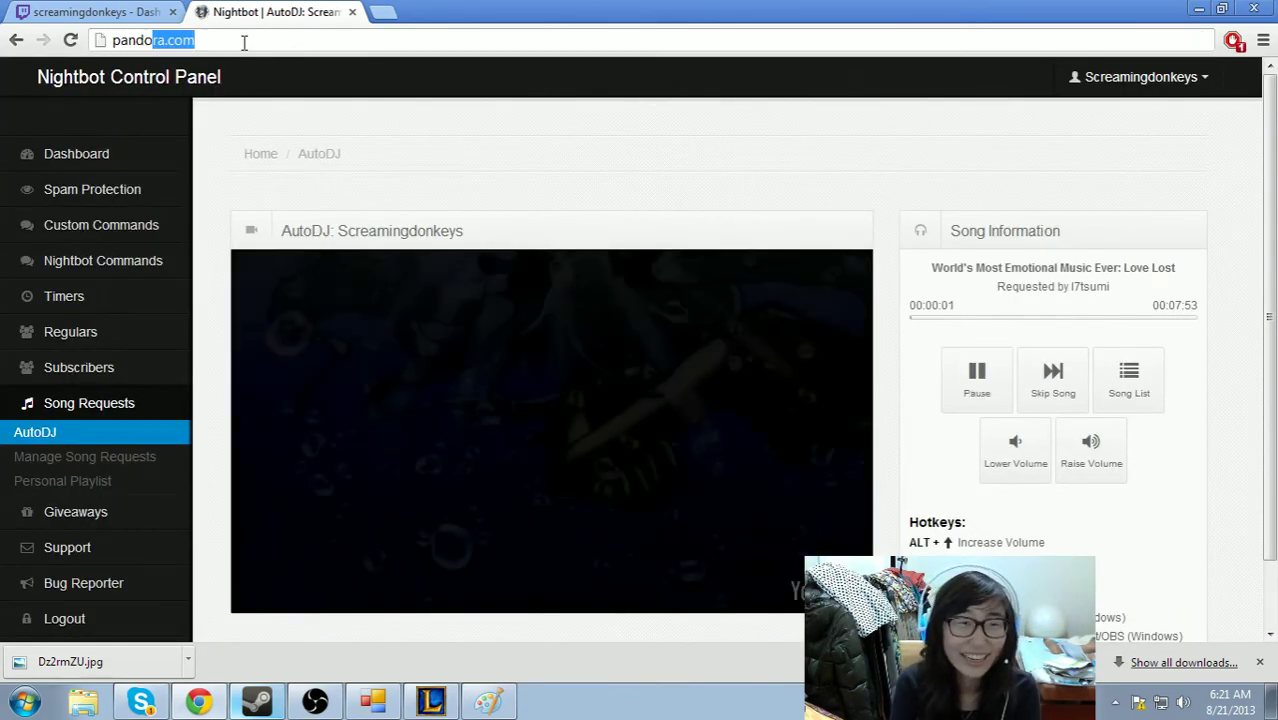
key("Return")
key("ctrl+1")
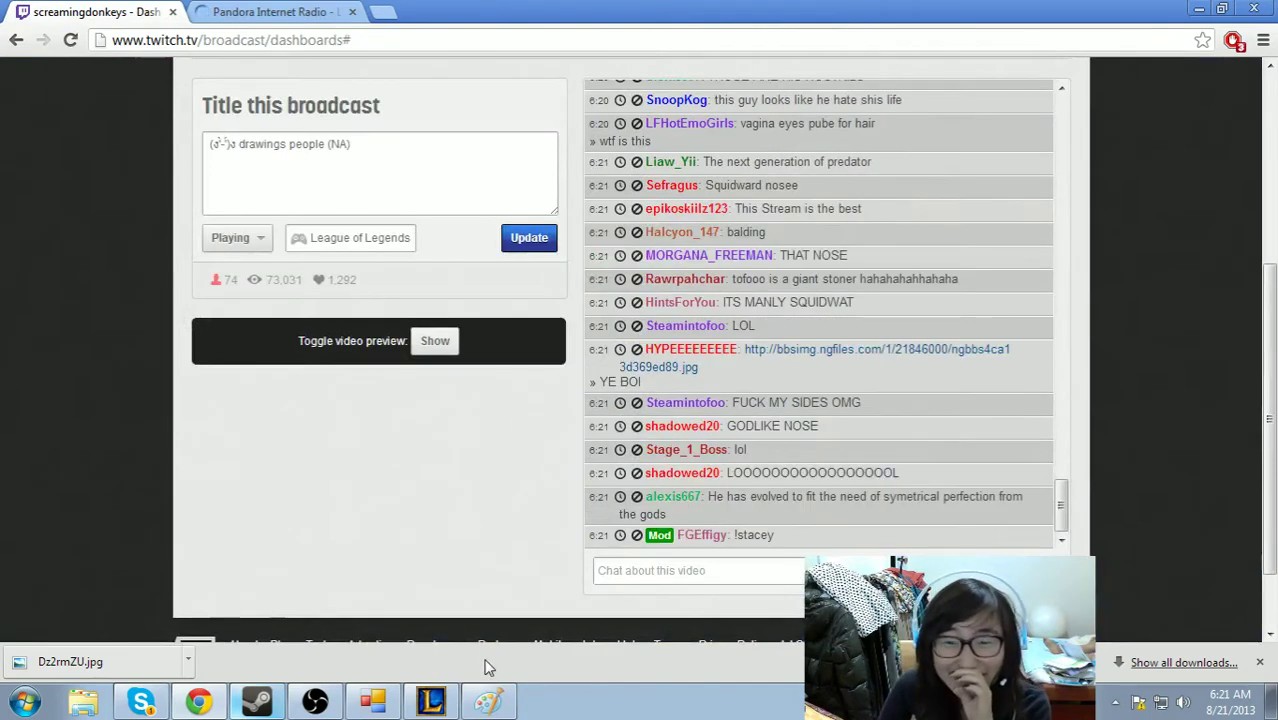
- Switch to Paint and draw a neck and a short-sleeved V-neck shirt below the third head
left_click(488, 701)
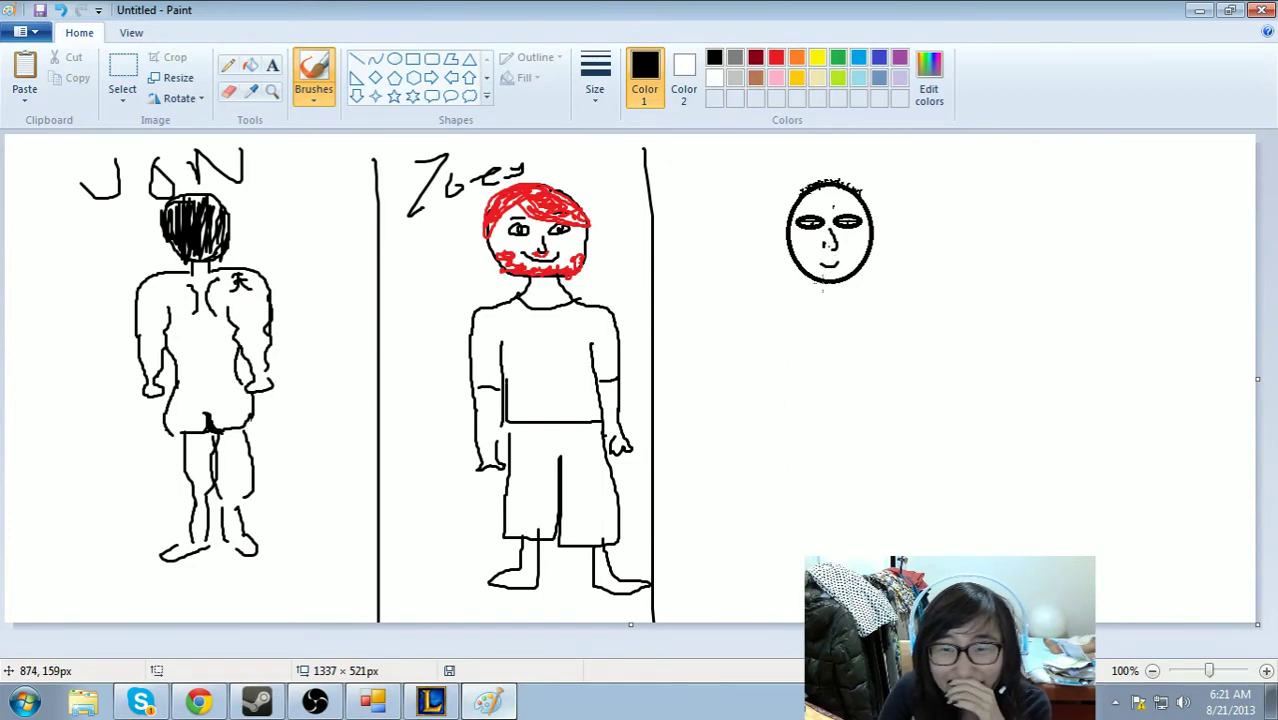
mouse_move(840, 299)
left_mouse_down()
mouse_move(848, 310)
mouse_move(768, 306)
mouse_move(746, 360)
mouse_move(785, 365)
left_mouse_up()
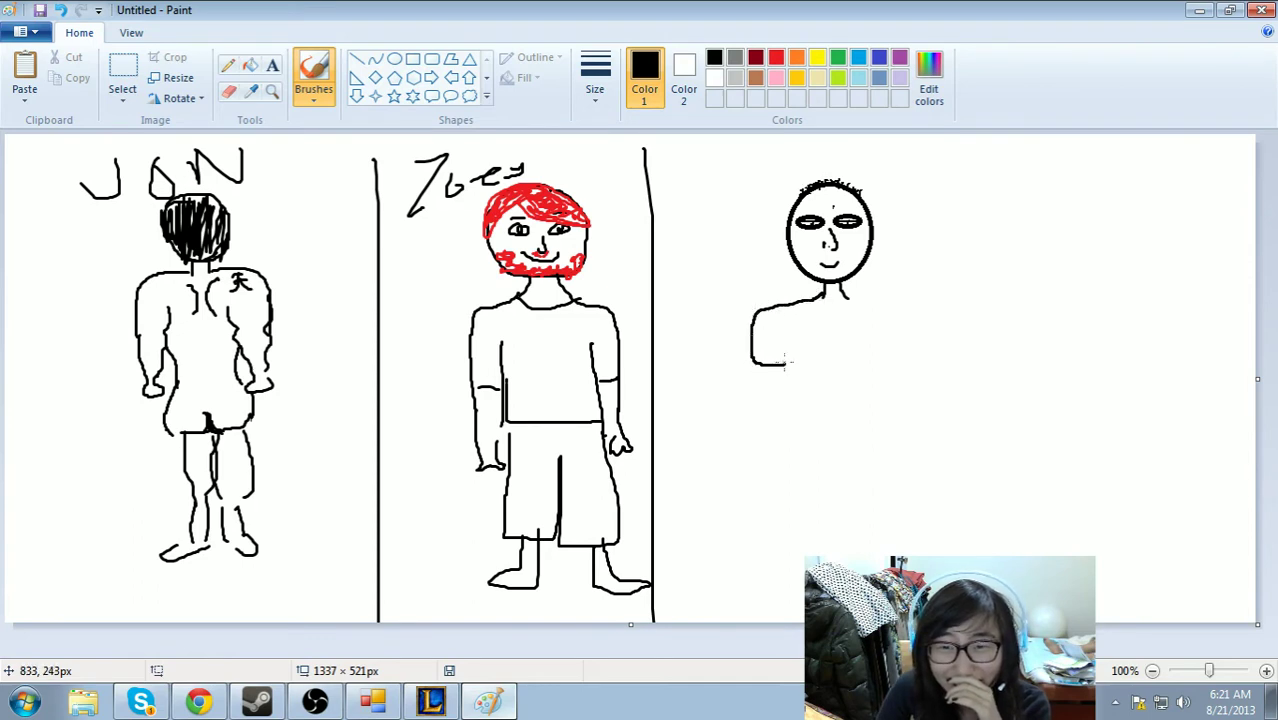
mouse_move(786, 414)
left_mouse_down()
mouse_move(875, 419)
mouse_move(884, 346)
mouse_move(884, 365)
mouse_move(923, 351)
left_mouse_up()
mouse_move(858, 298)
left_mouse_down()
mouse_move(838, 295)
mouse_move(849, 305)
left_mouse_up()
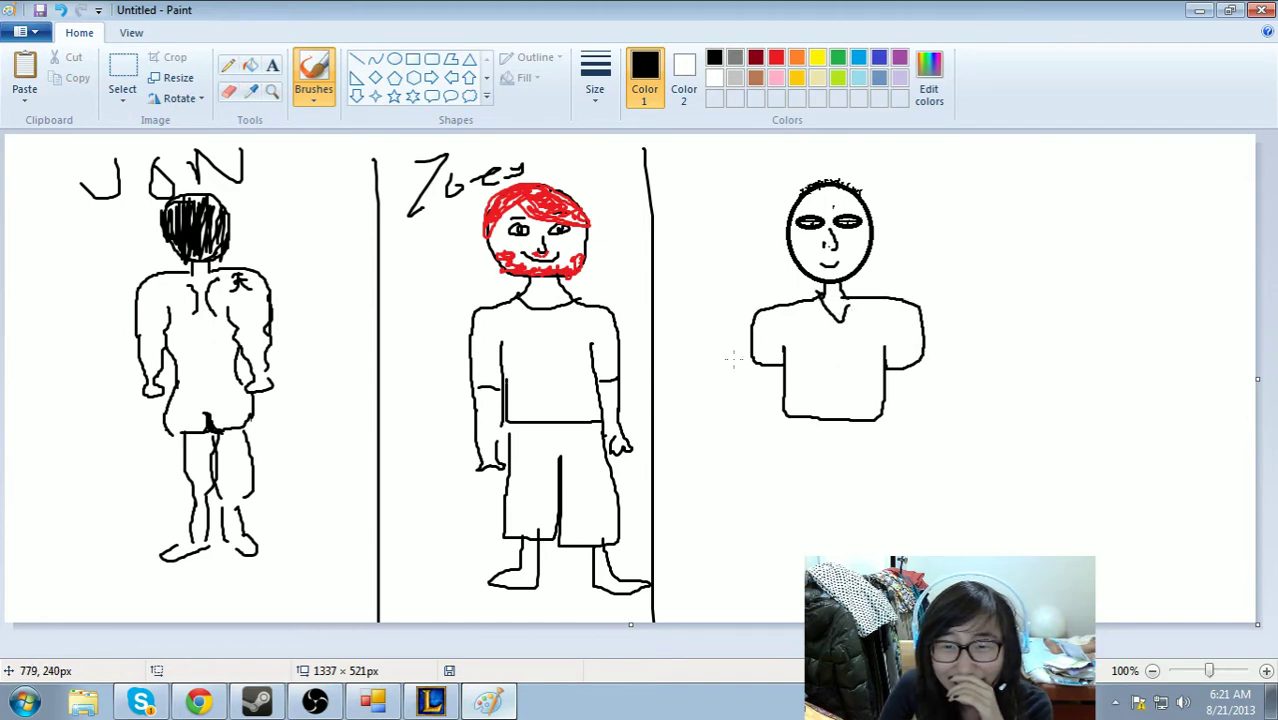
- Draw thin forearms with hands below both sleeves, plus a pair of shorts beneath the shirt
left_click_drag(767, 364, 768, 441)
left_click_drag(776, 362, 778, 432)
left_click_drag(905, 352, 906, 446)
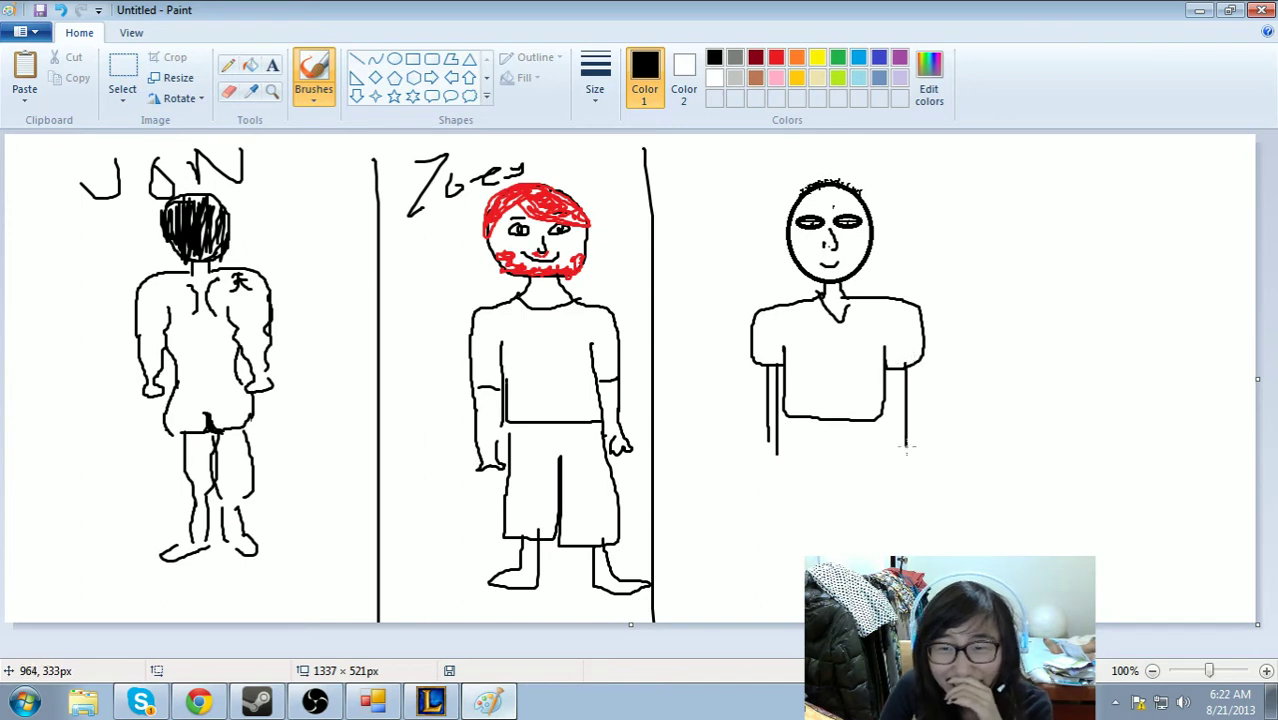
left_click_drag(919, 375, 924, 449)
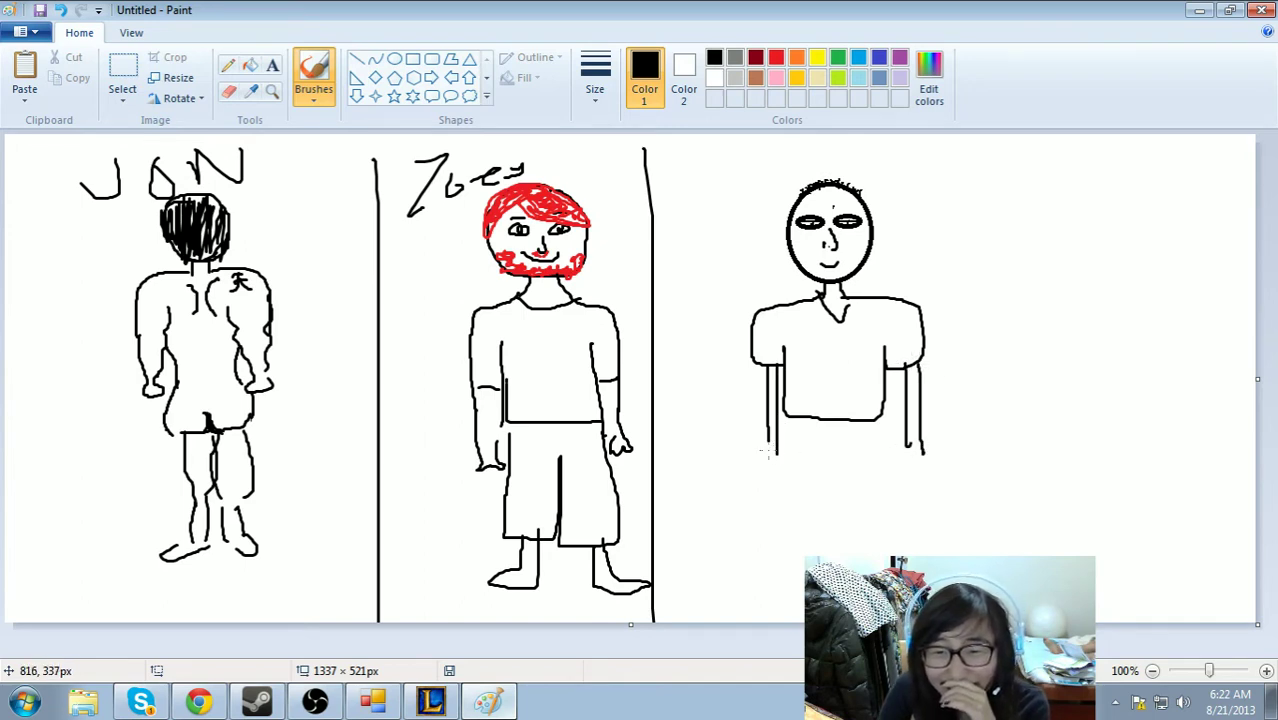
left_click_drag(770, 464, 784, 448)
mouse_move(908, 473)
left_mouse_down()
mouse_move(926, 478)
mouse_move(918, 449)
left_mouse_up()
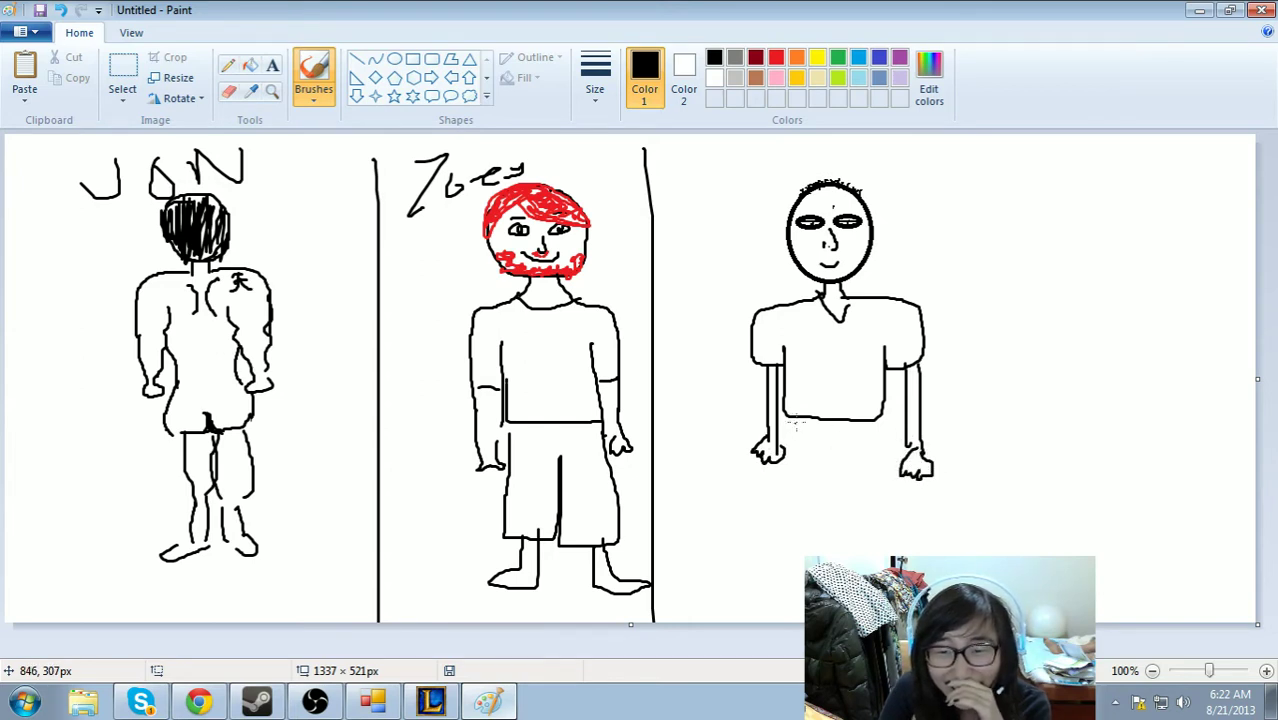
mouse_move(800, 416)
left_mouse_down()
mouse_move(799, 515)
mouse_move(827, 528)
mouse_move(865, 512)
mouse_move(850, 468)
mouse_move(869, 528)
mouse_move(897, 518)
mouse_move(875, 422)
left_mouse_up()
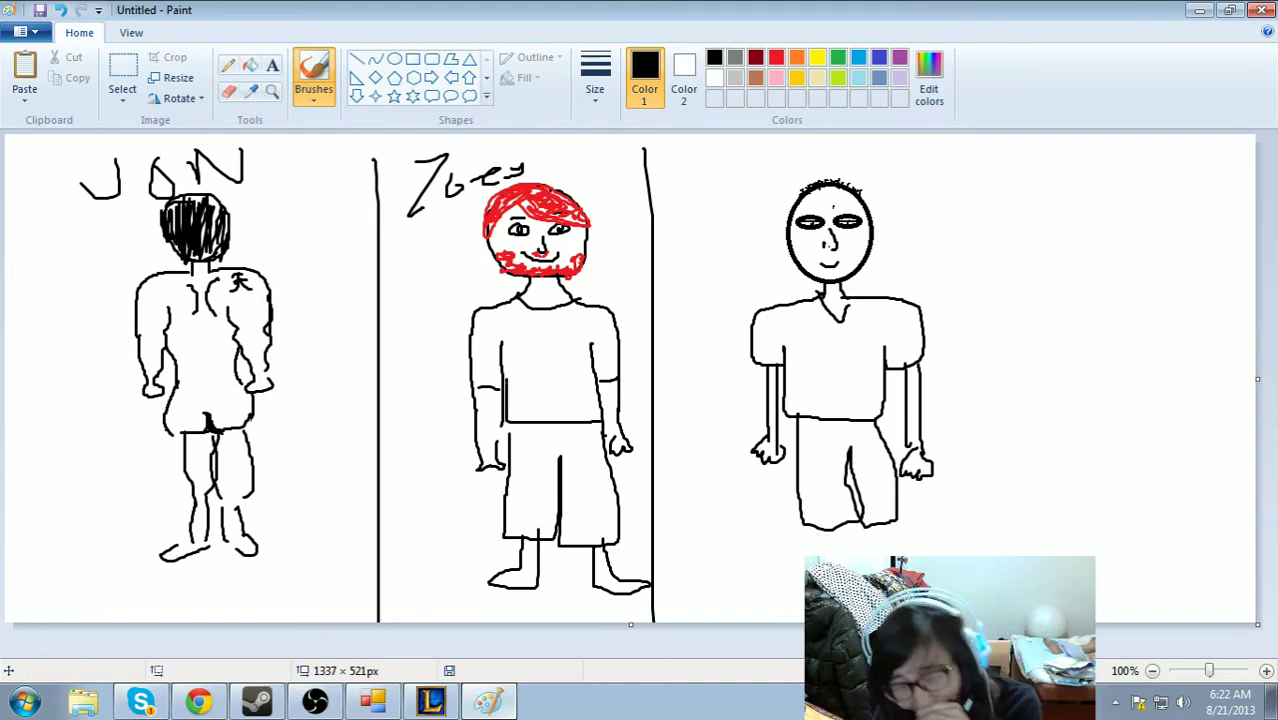
- Glance at the Twitch chat, return to Paint, and redraw the third figure's shorts narrower with lower legs and feet
left_click(207, 682)
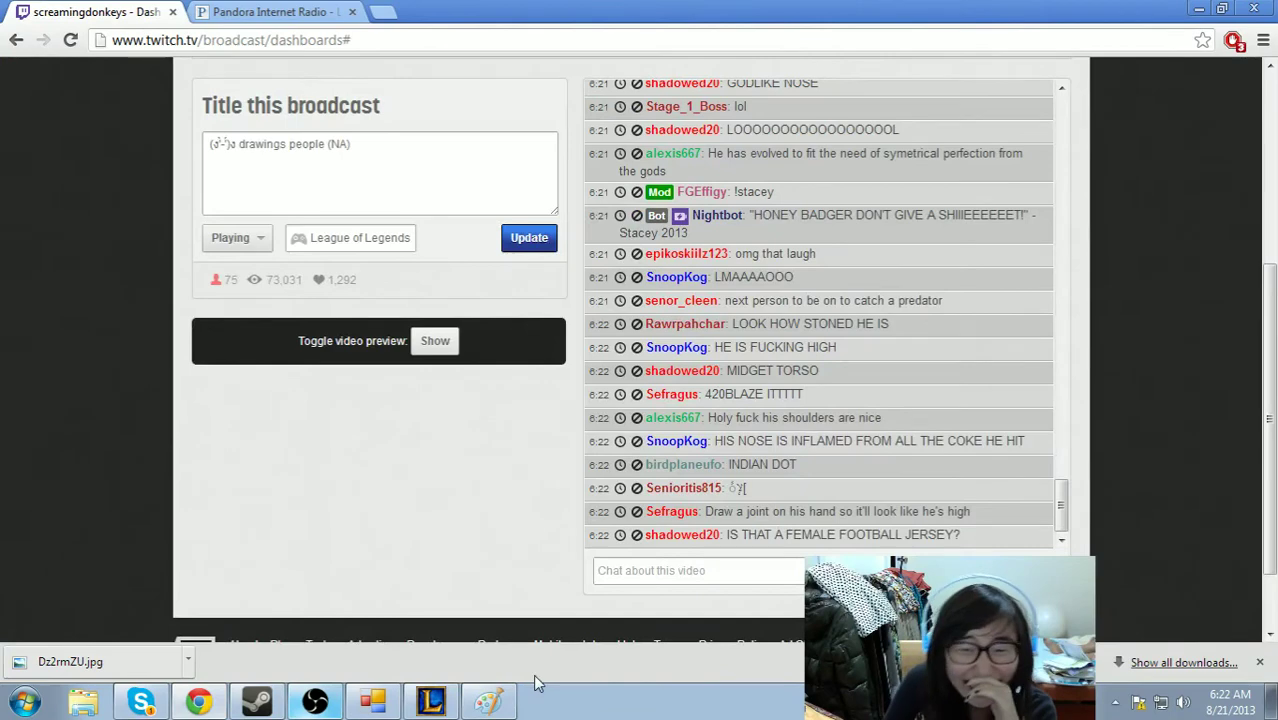
left_click(488, 701)
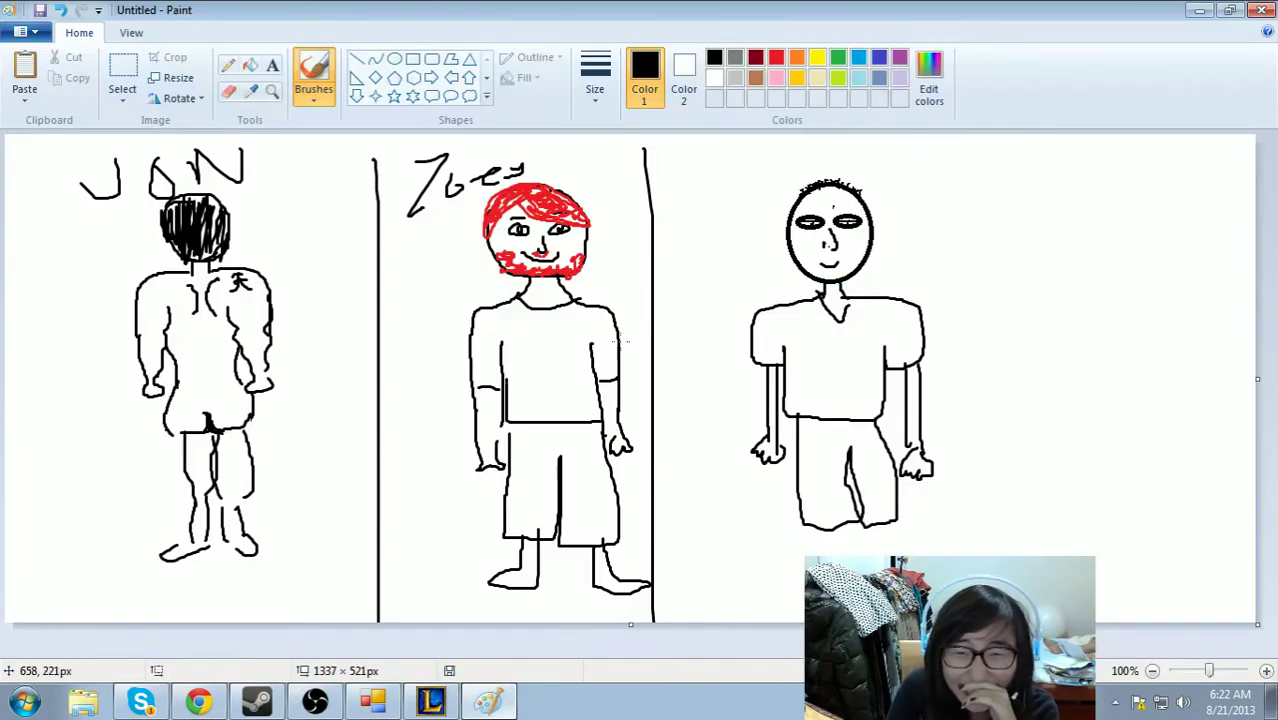
key("ctrl+z")
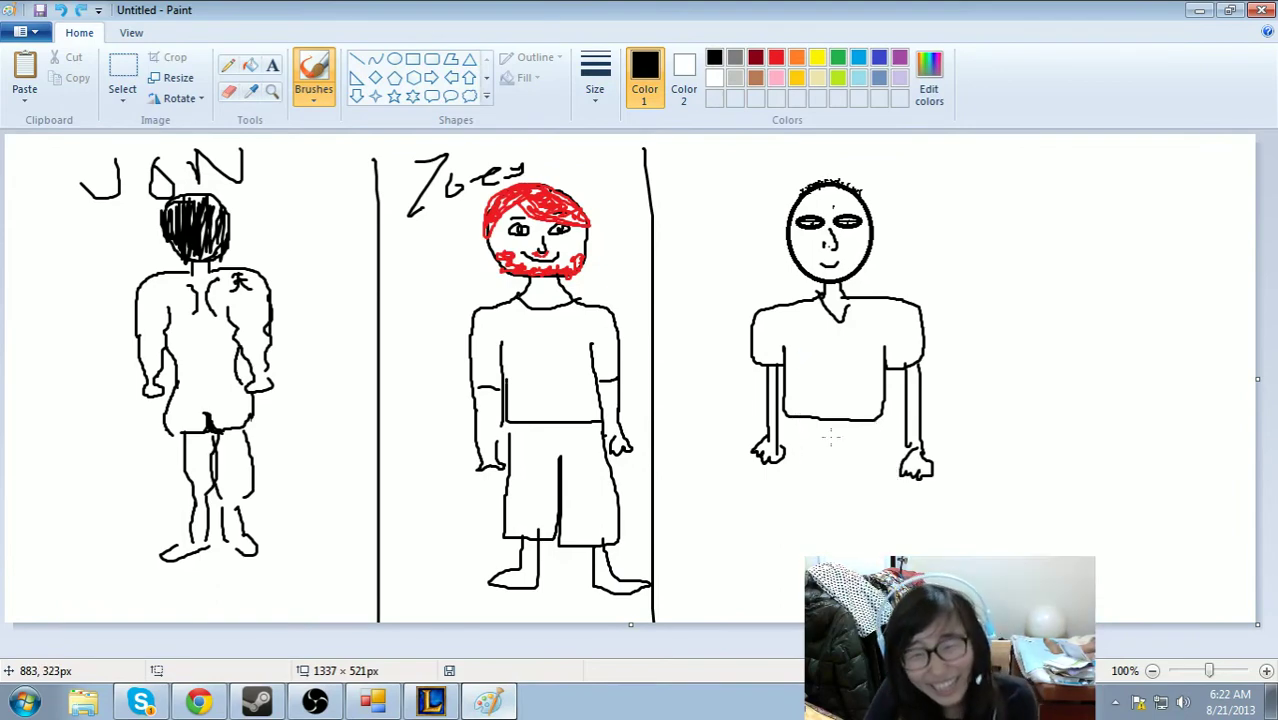
mouse_move(795, 422)
left_mouse_down()
mouse_move(800, 513)
mouse_move(835, 503)
mouse_move(831, 438)
mouse_move(836, 520)
mouse_move(863, 520)
mouse_move(875, 503)
mouse_move(870, 414)
left_mouse_up()
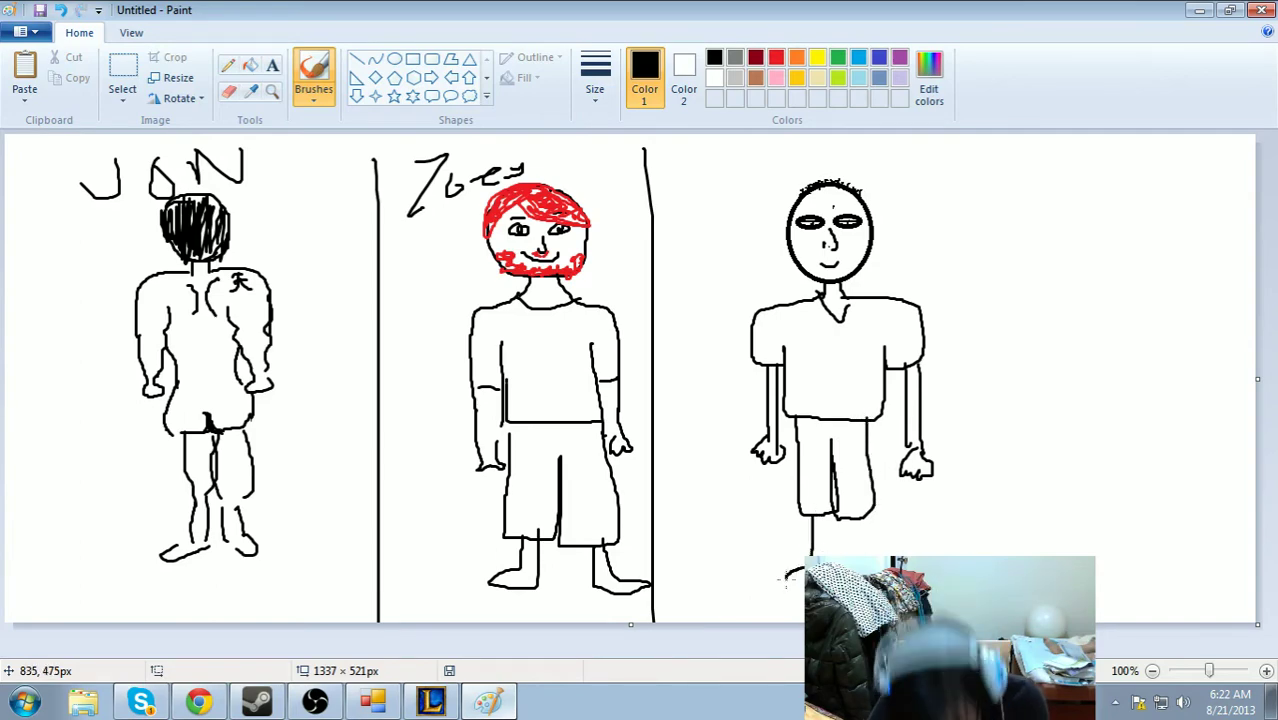
mouse_move(787, 581)
left_mouse_down()
mouse_move(833, 575)
mouse_move(829, 514)
mouse_move(870, 545)
mouse_move(852, 515)
left_mouse_up()
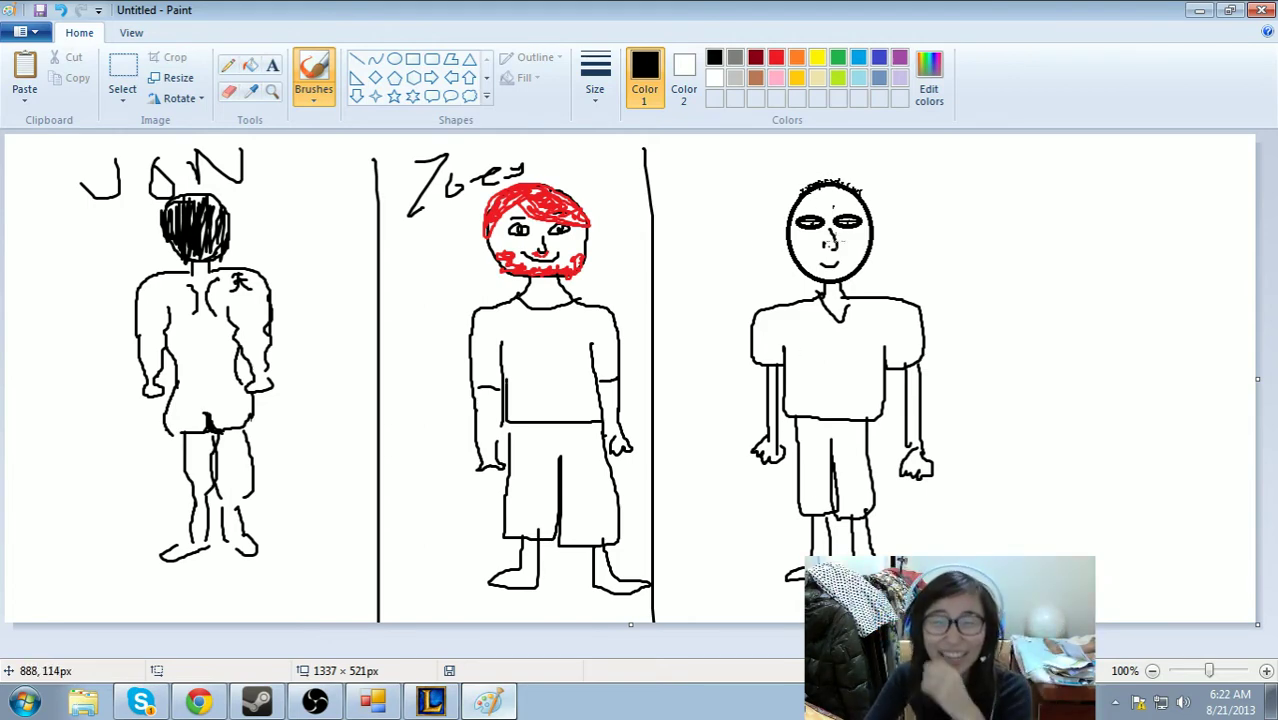
- Select the whole third figure and move it sideways until it sits close to the second divider
left_click(122, 75)
left_click_drag(729, 152, 994, 612)
left_click_drag(943, 529, 852, 529)
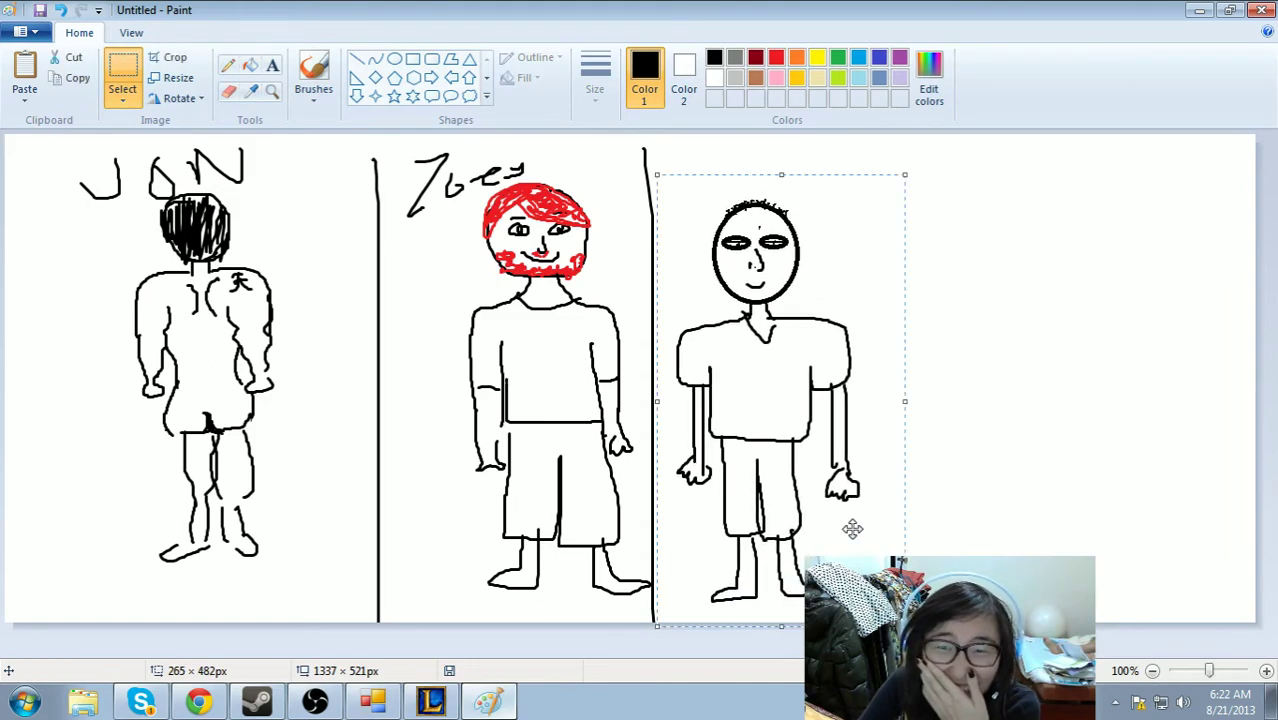
- Select the second and third figures with their dividers and shift them together toward the first figure
left_click_drag(350, 149, 1033, 563)
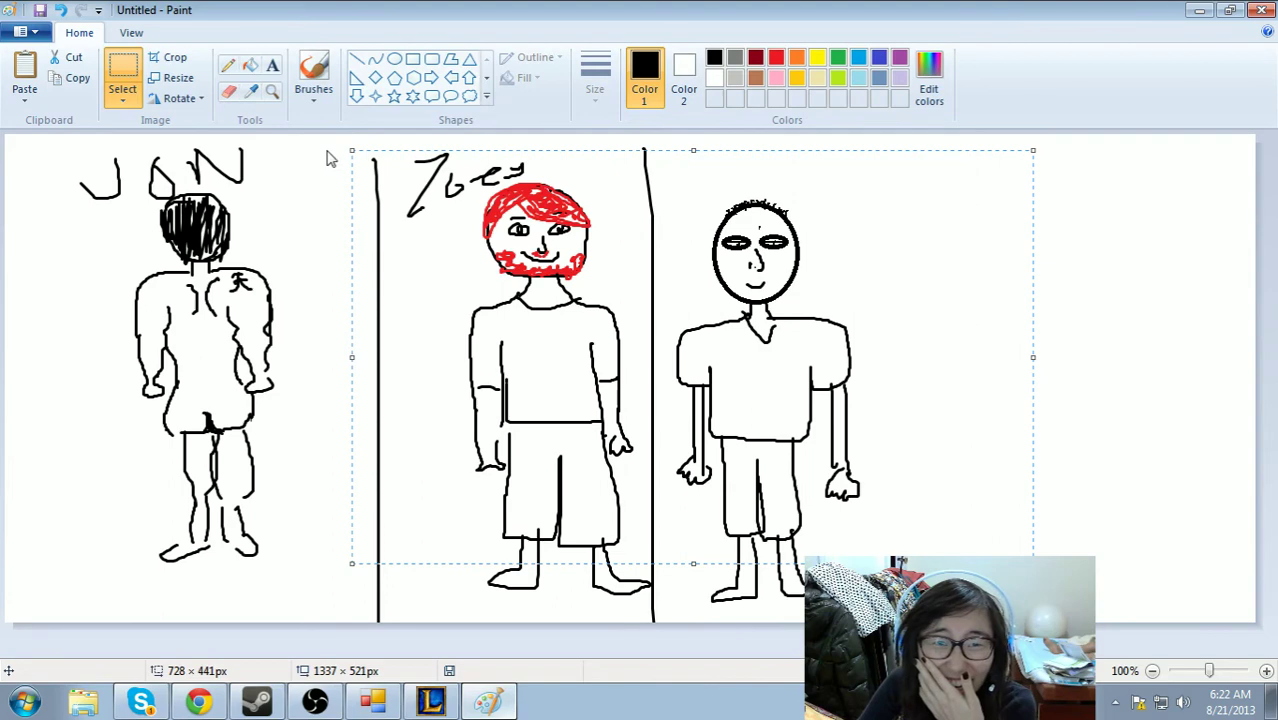
left_click_drag(365, 137, 1185, 620)
left_click_drag(1008, 522, 921, 524)
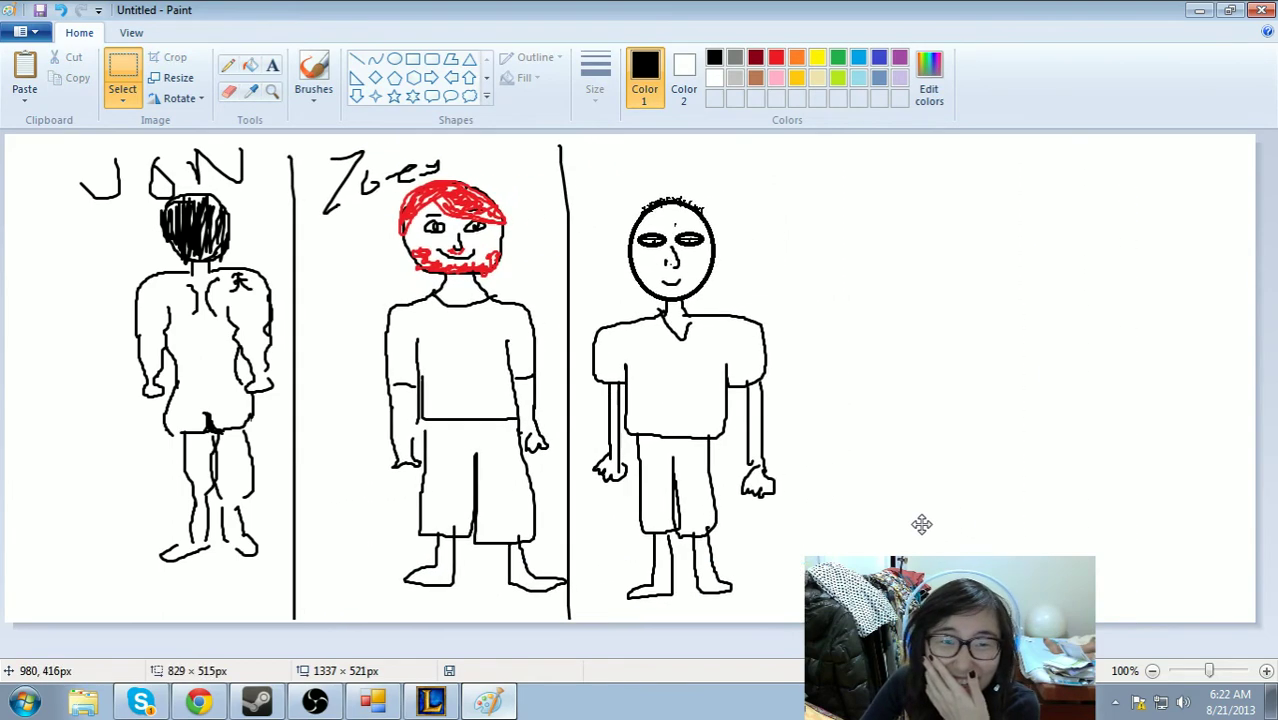
left_click(1138, 245)
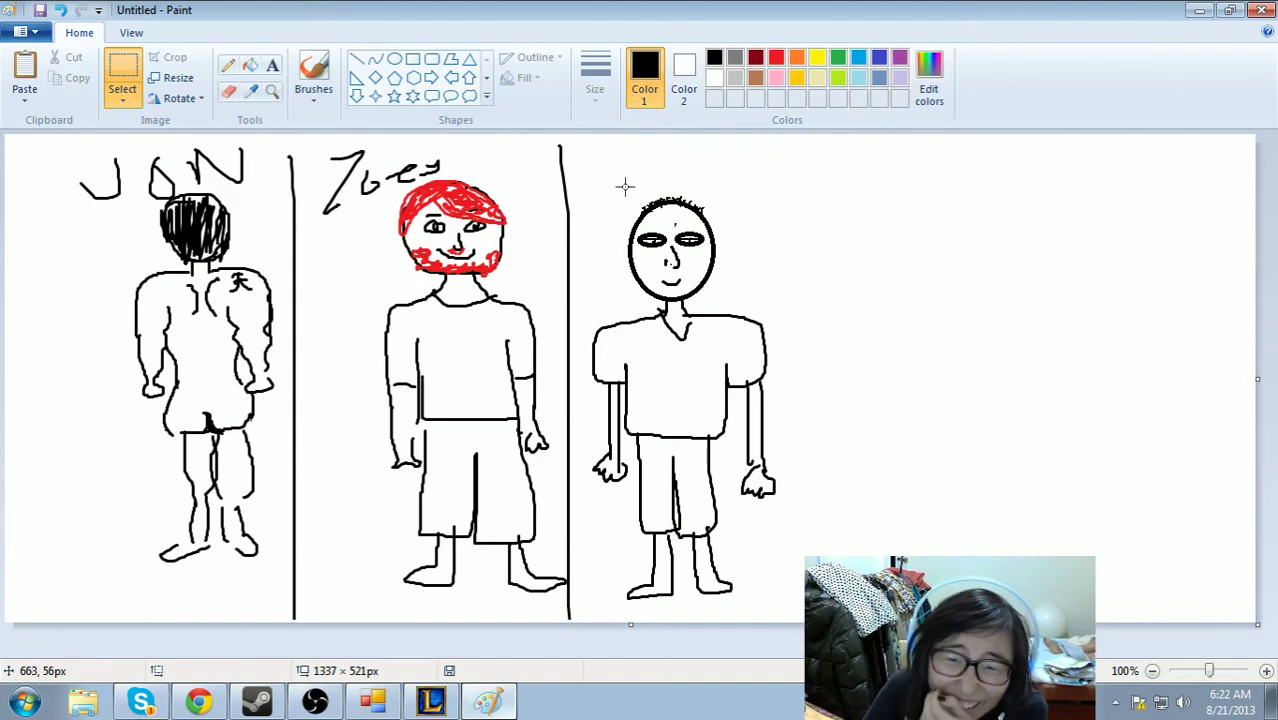
- Brush the third person's name above his head and draw a vertical divider beyond the figure
left_click(313, 70)
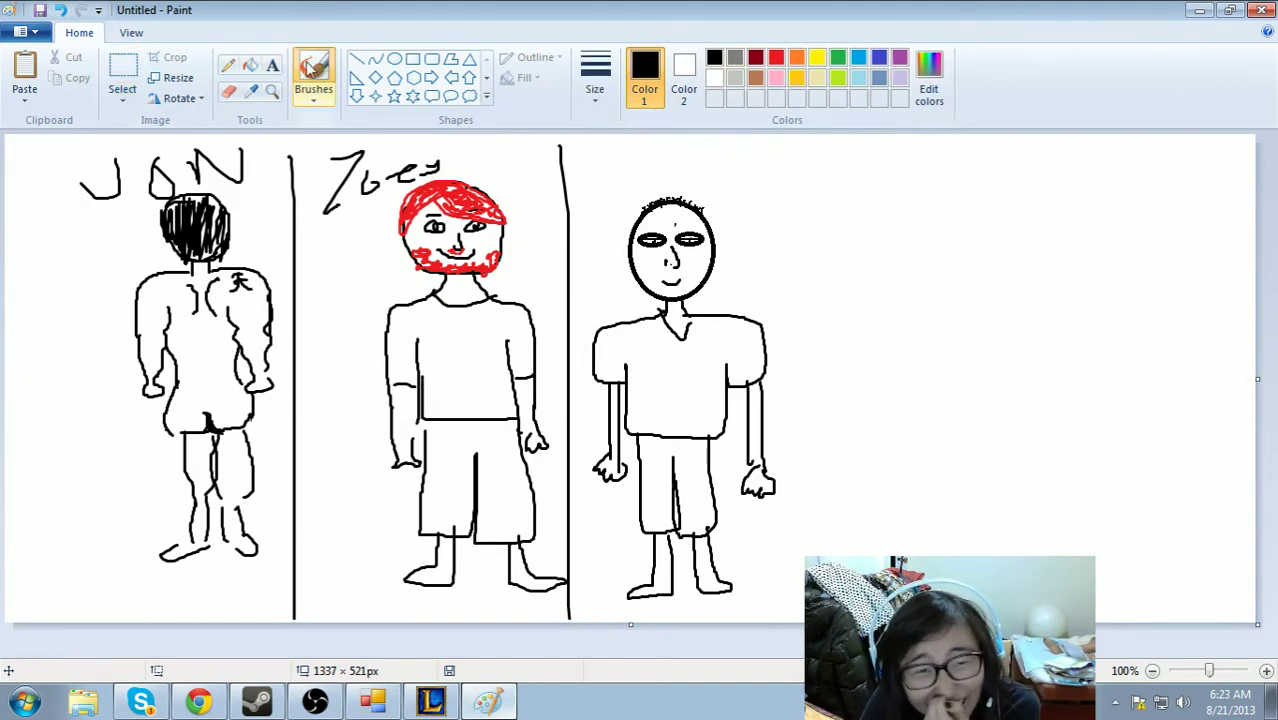
left_click_drag(597, 160, 636, 162)
mouse_move(616, 162)
left_mouse_down()
mouse_move(613, 198)
mouse_move(660, 172)
mouse_move(711, 192)
left_mouse_up()
left_click(631, 172)
left_click_drag(831, 136, 822, 556)
- Switch to the Twitch dashboard and post "LOL" twice in the chat
left_click(197, 703)
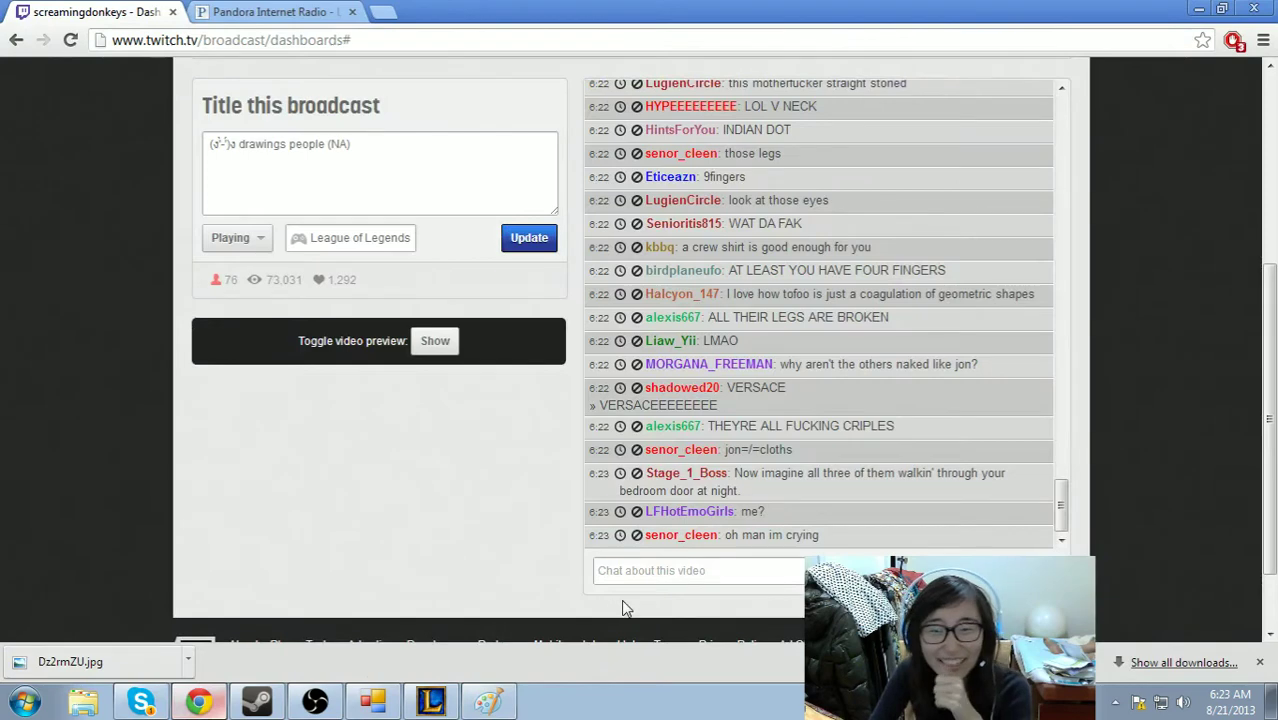
left_click(665, 580)
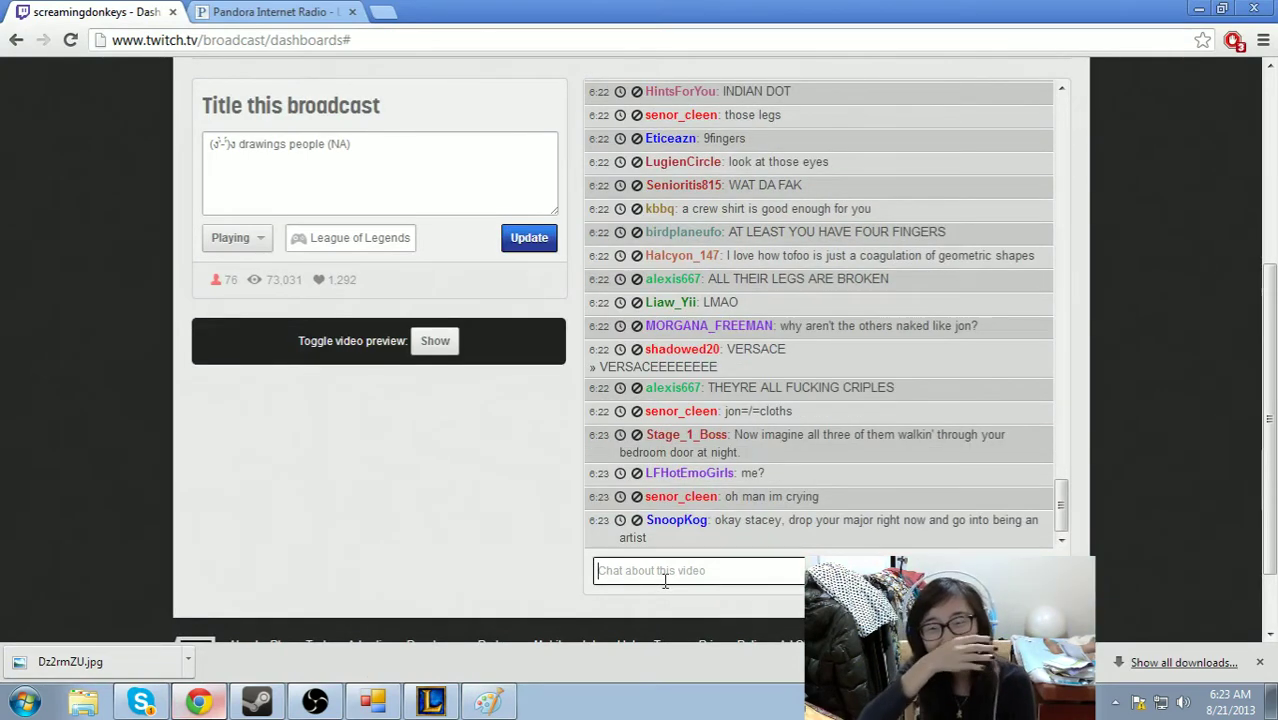
type("LOL")
key("Return")
type("LOL")
key("Return")
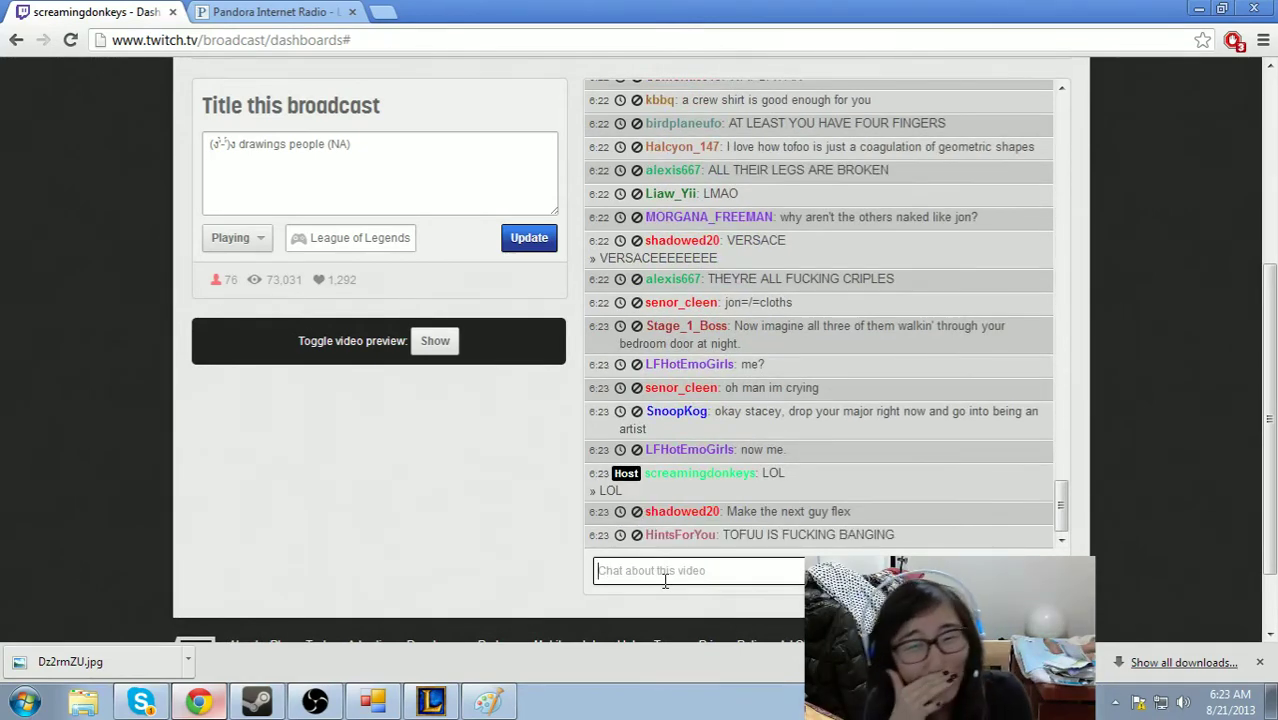
- Open the skeeter1.jpg link posted in the Twitch chat, view the picture, and close its tab
left_click(505, 706)
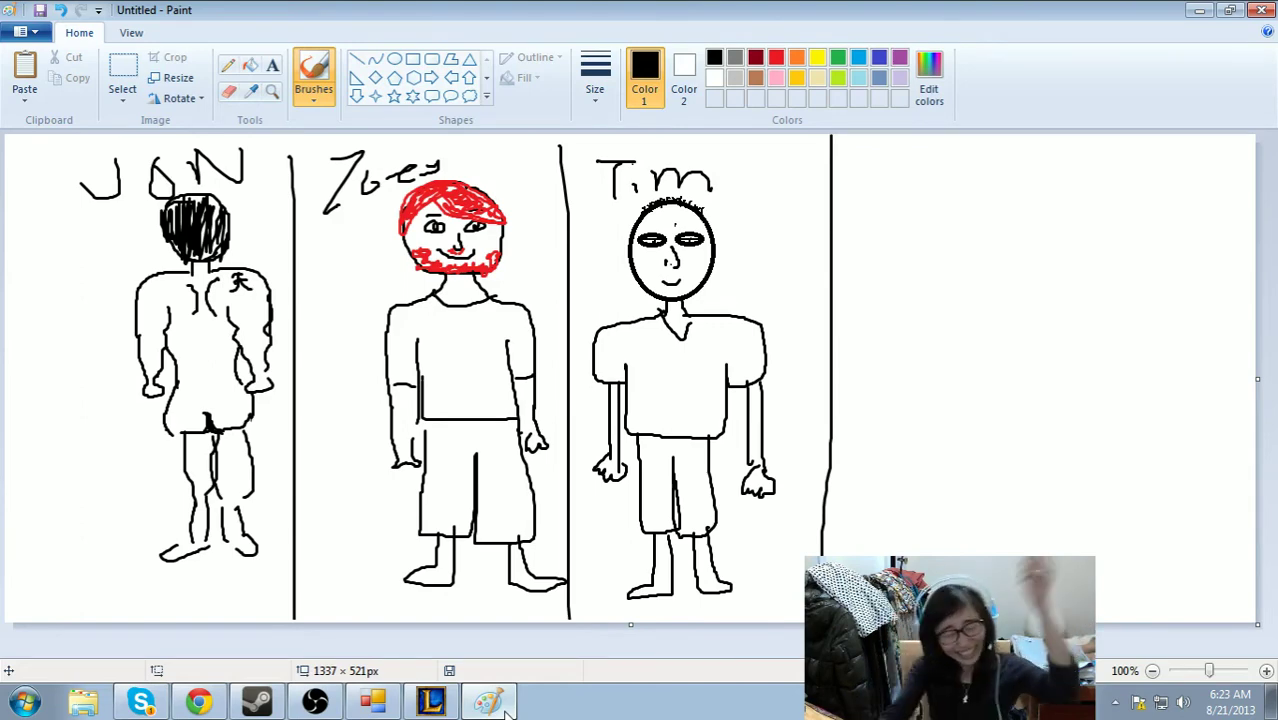
left_click(202, 701)
left_click(997, 390)
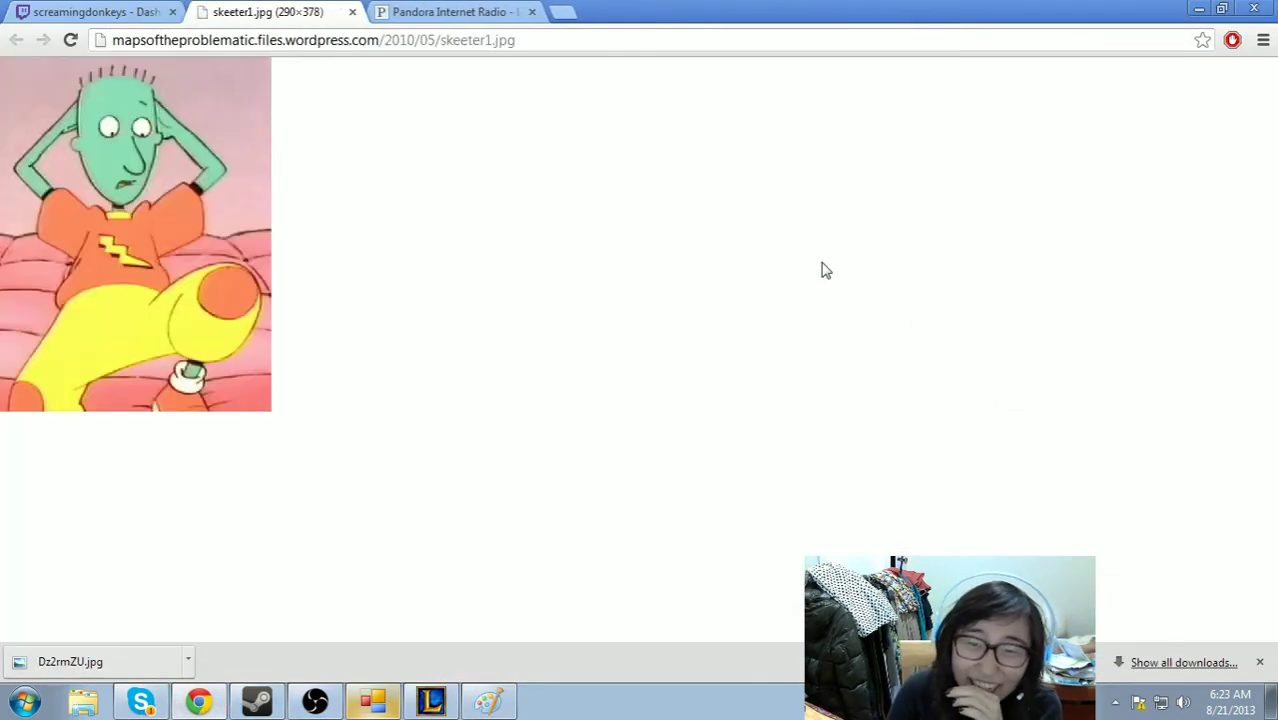
left_click(351, 13)
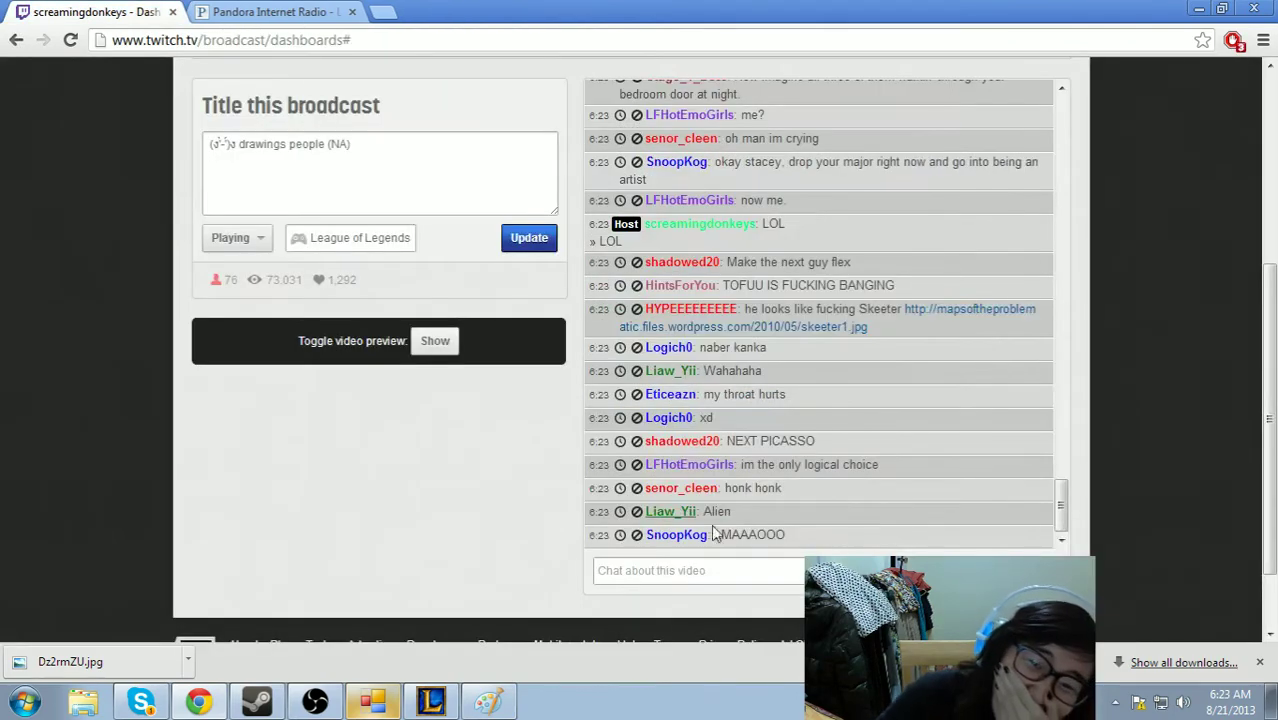
- Post two drawn-out "LOOOL" messages in the chat and return to Paint
left_click(767, 570)
type("looLOOOOOOOOOOOO")
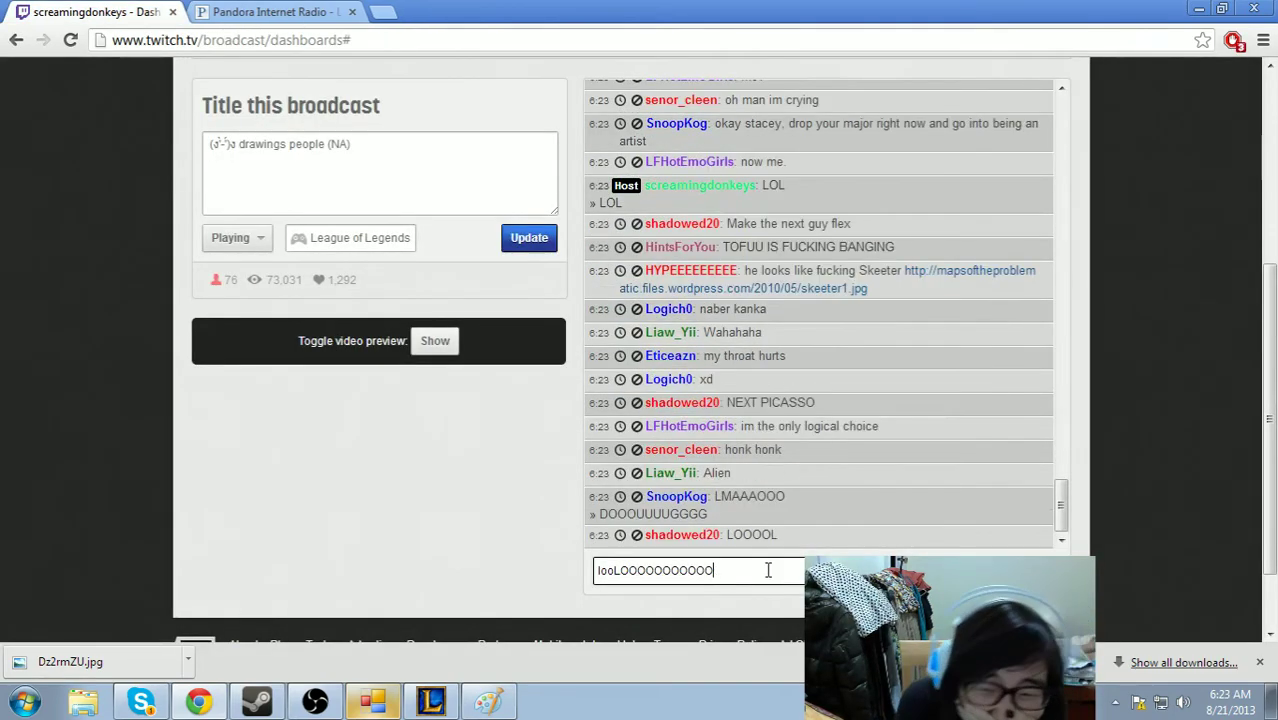
key("Return")
type("LOOOOOOOOOOOOL")
key("Return")
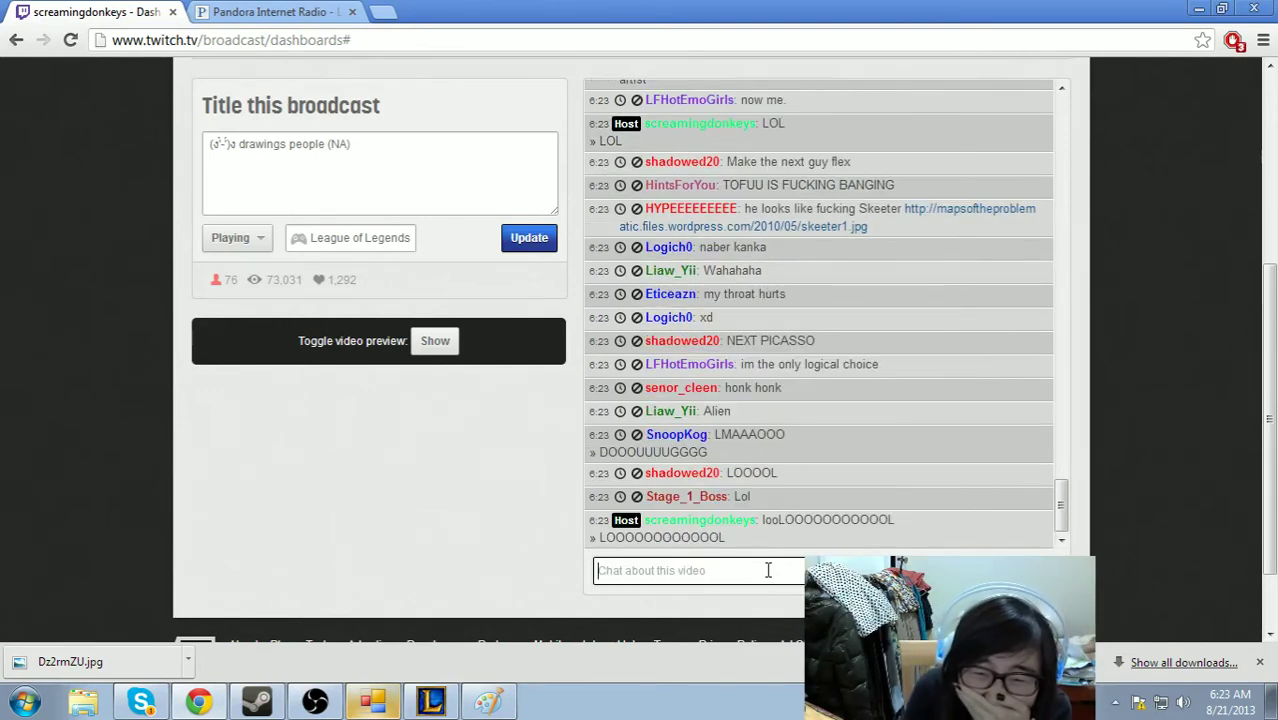
left_click(500, 708)
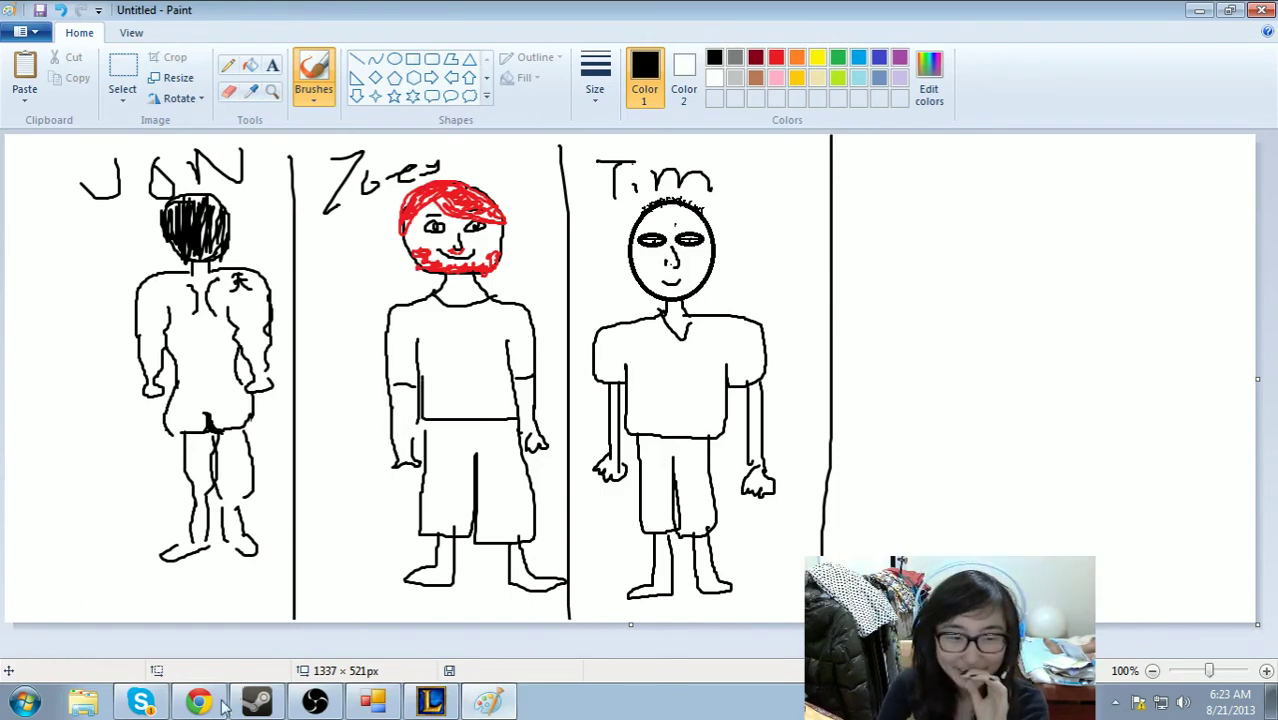
- Return to the Twitch chat and post a "gn" message to the departing viewer, followed by "lol", ":P ;" and "LOL"
key("alt+Tab")
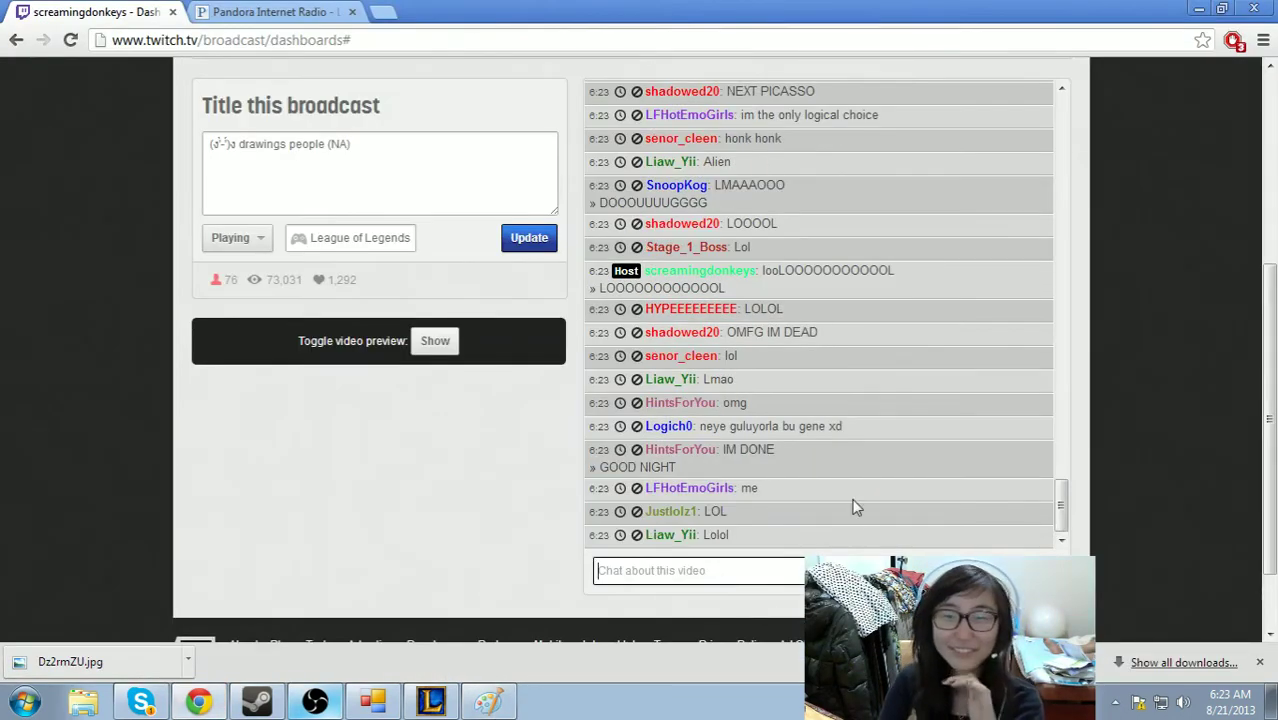
type("gn h")
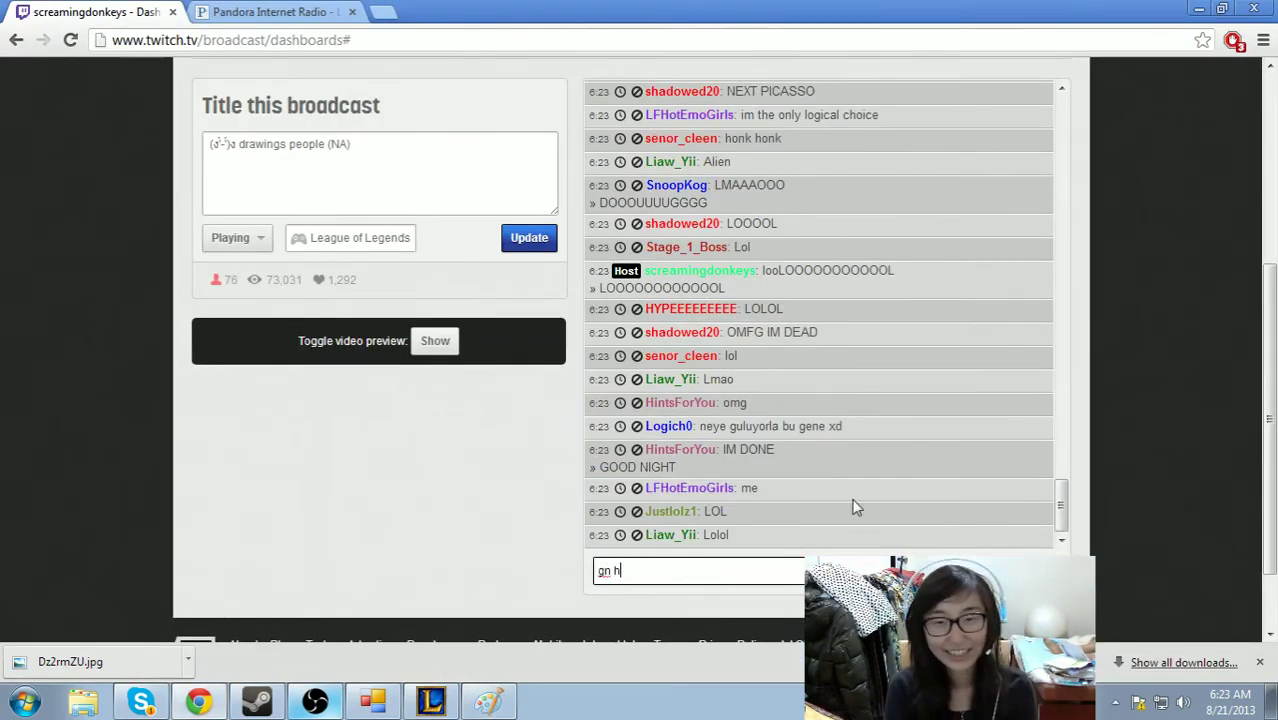
type("intsforyou")
key("Return")
type("lol")
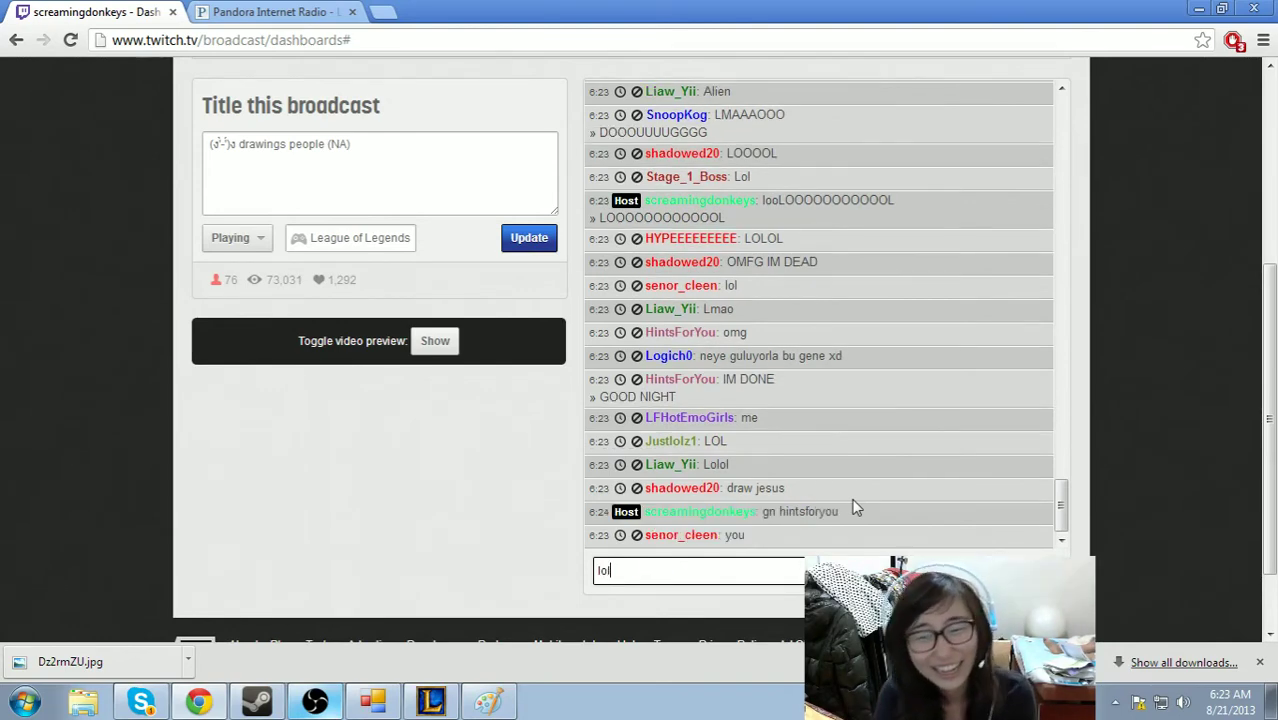
key("Return")
type(":P ;")
key("Return")
type("LOL")
key("Return")
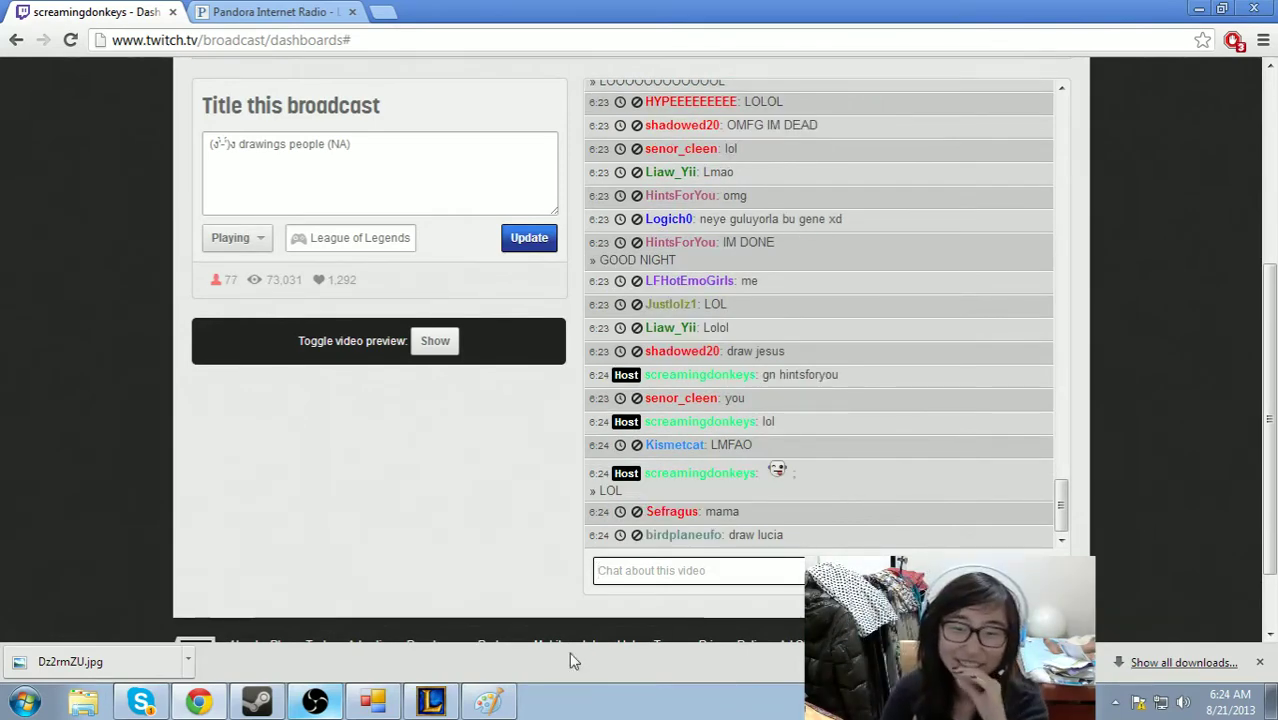
- Switch to Paint and draw a rounded head outline narrowing toward the chin in the empty fourth section
left_click(488, 701)
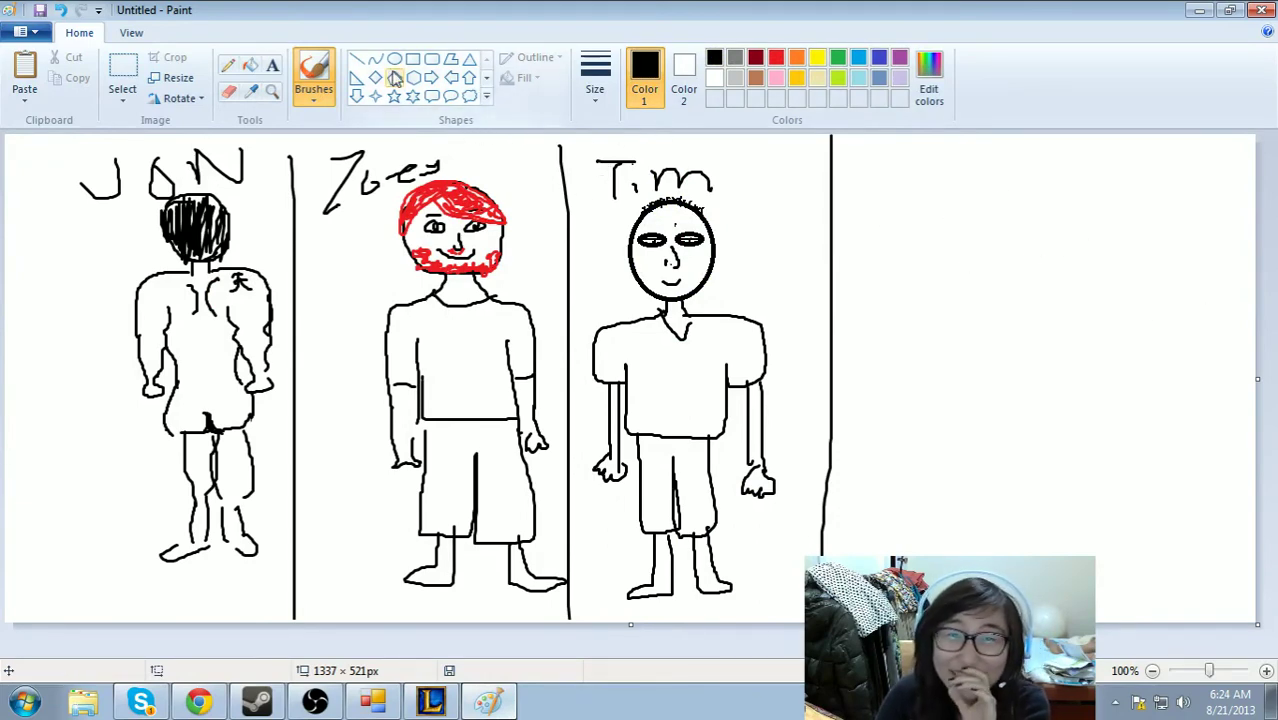
mouse_move(1032, 230)
left_mouse_down()
mouse_move(972, 224)
mouse_move(968, 298)
mouse_move(1010, 316)
mouse_move(1050, 312)
mouse_move(1072, 296)
mouse_move(1074, 272)
left_mouse_up()
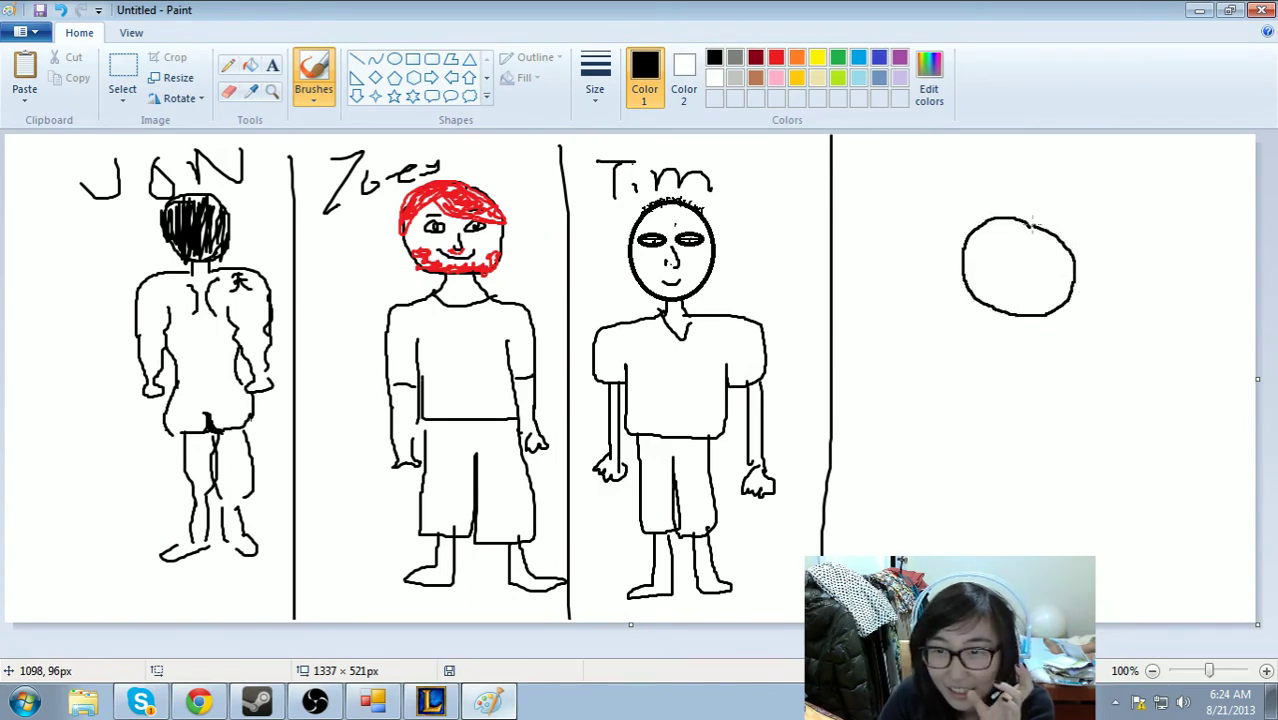
key("ctrl+z")
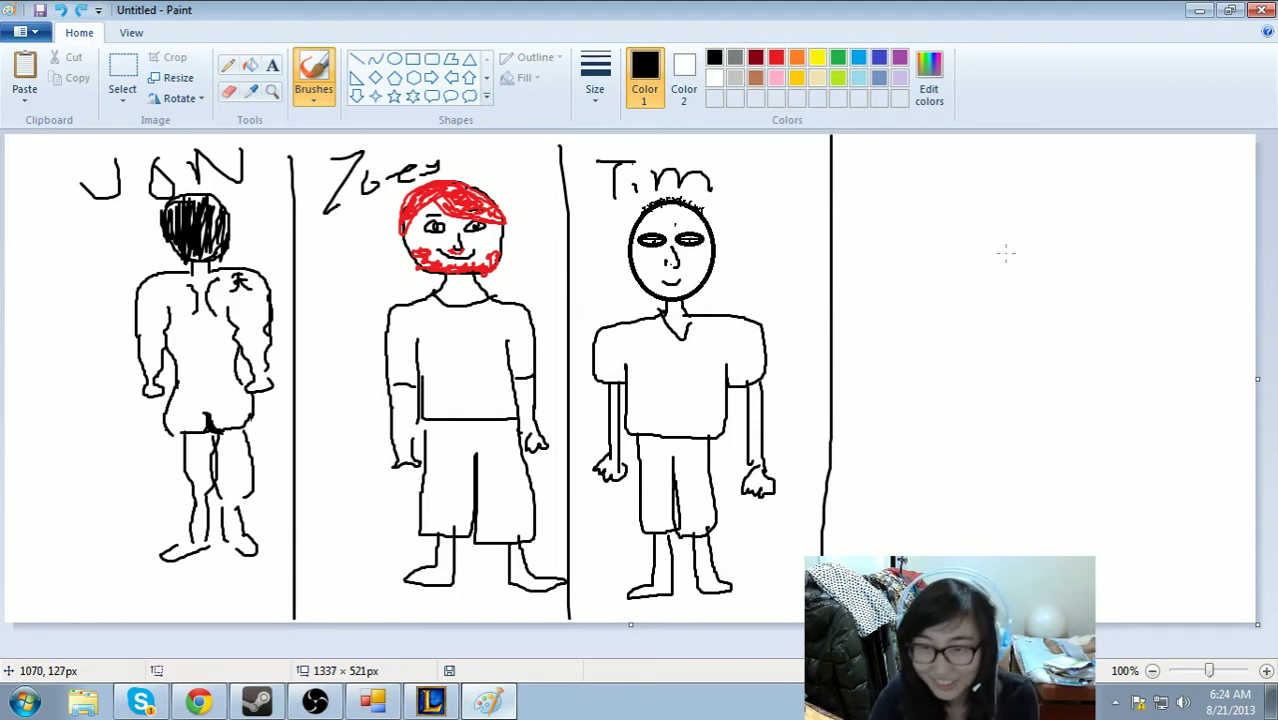
left_click_drag(966, 226, 947, 248)
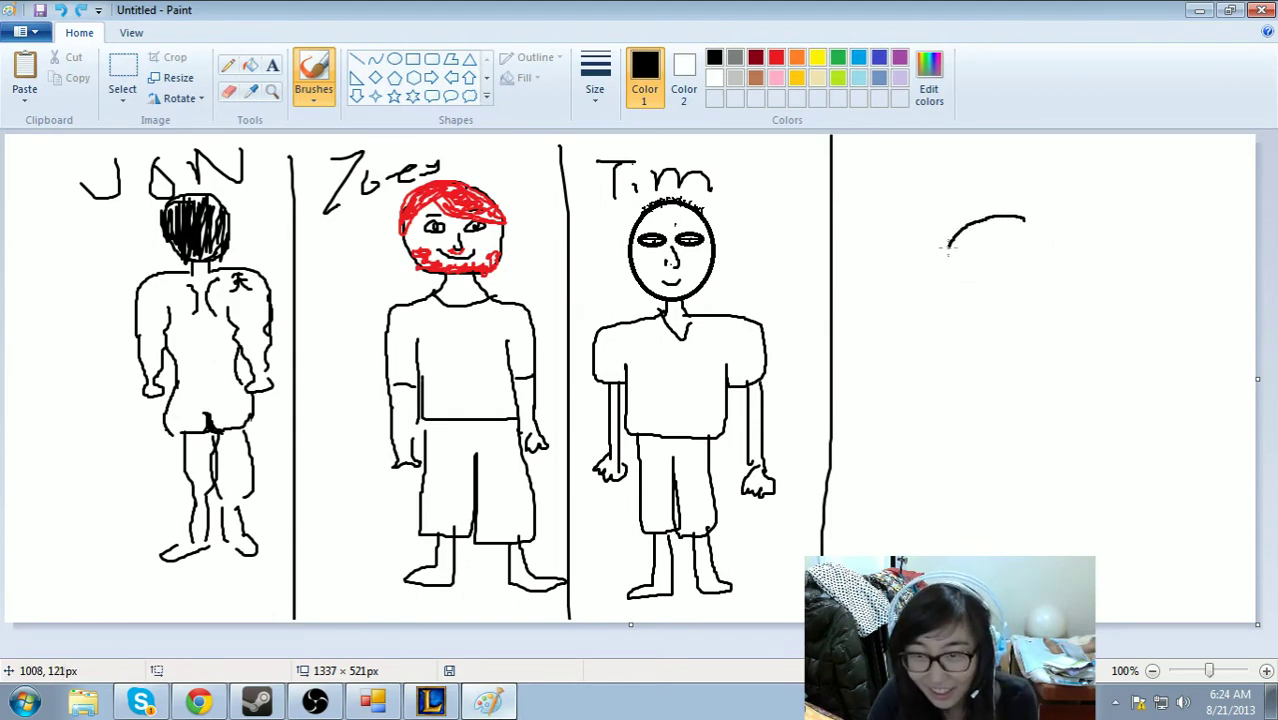
left_click_drag(1010, 335, 1034, 321)
left_click_drag(1053, 241, 1038, 226)
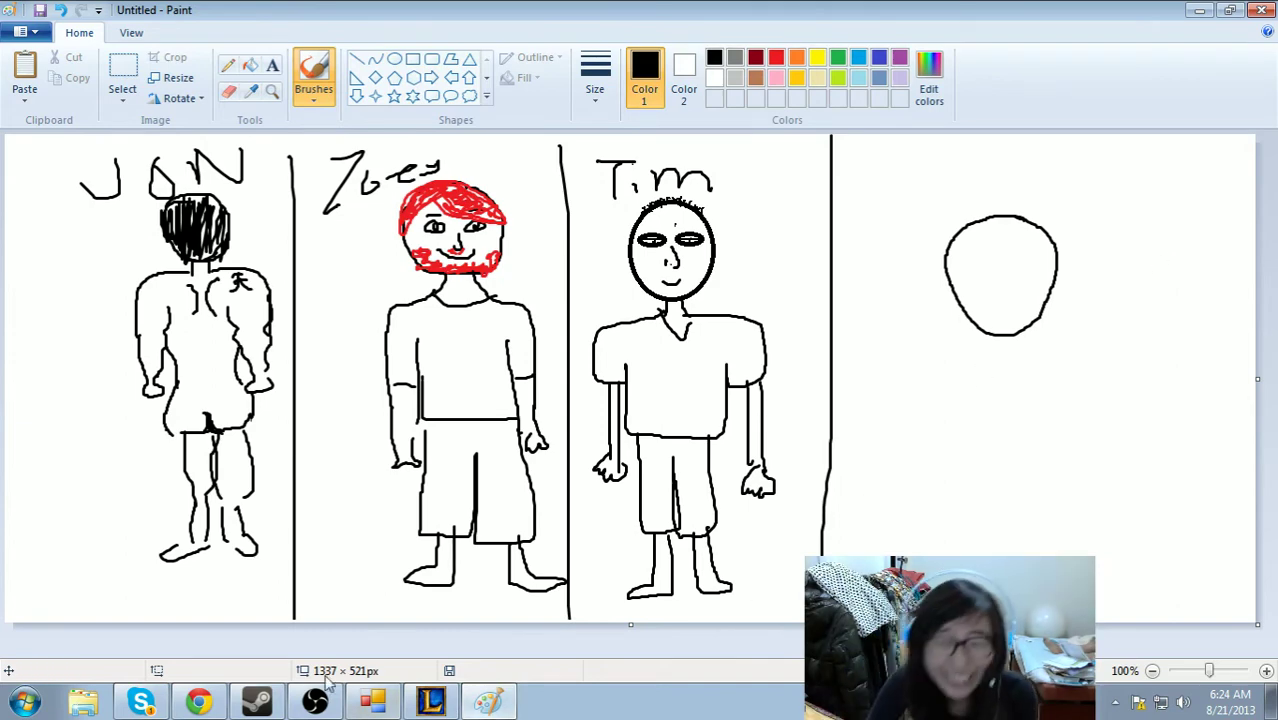
- Check the chat, draw thin eyebrows and small boxy eyes on the fourth head in Paint, and return to the Twitch dashboard
left_click(198, 704)
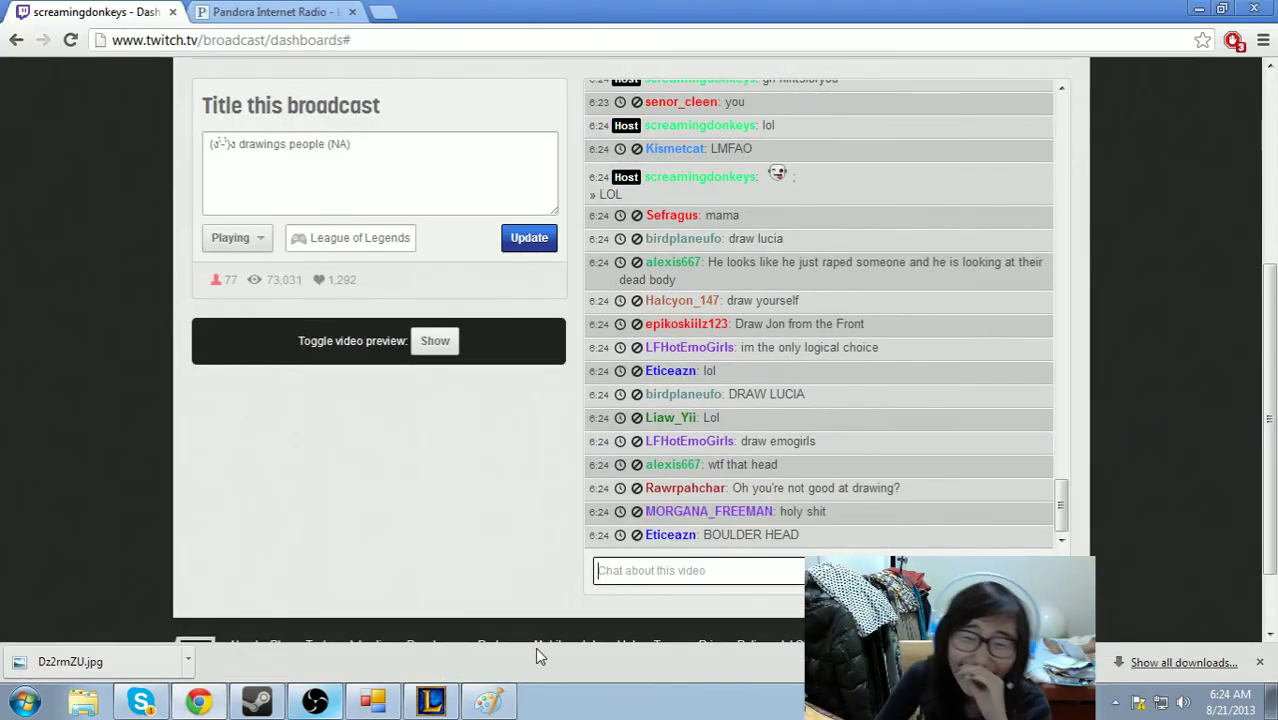
left_click(509, 706)
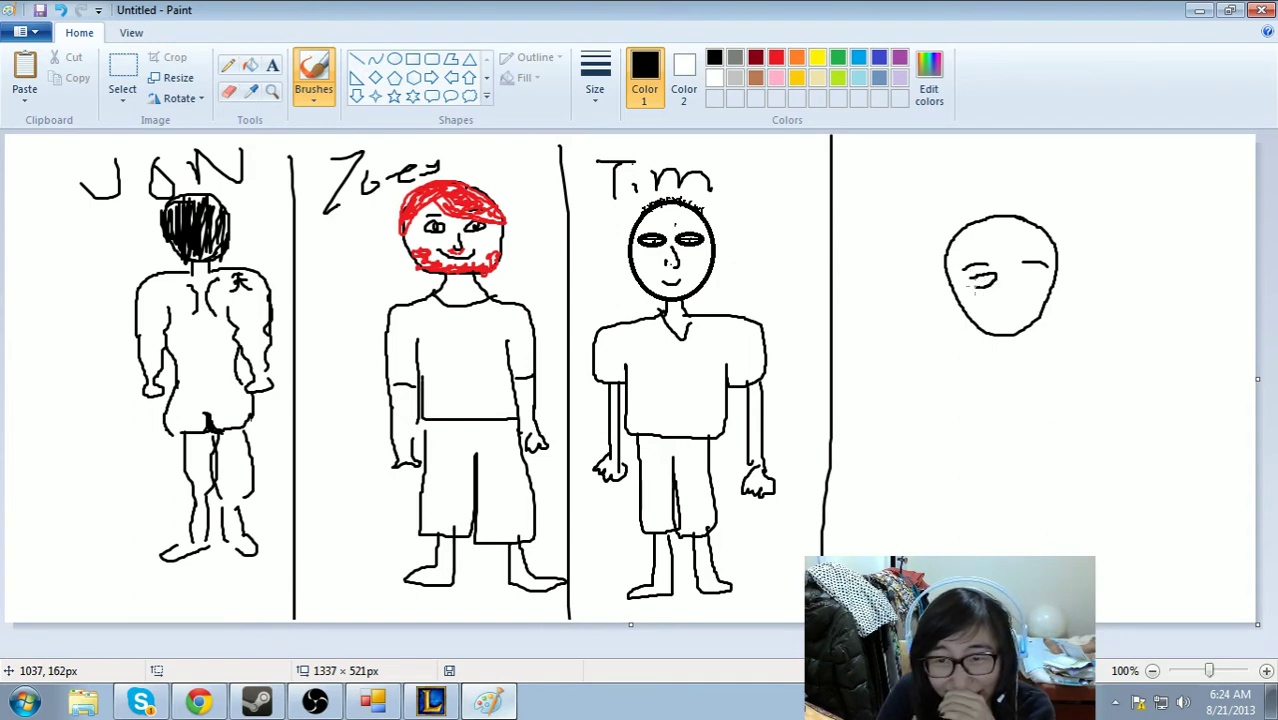
key("ctrl+z")
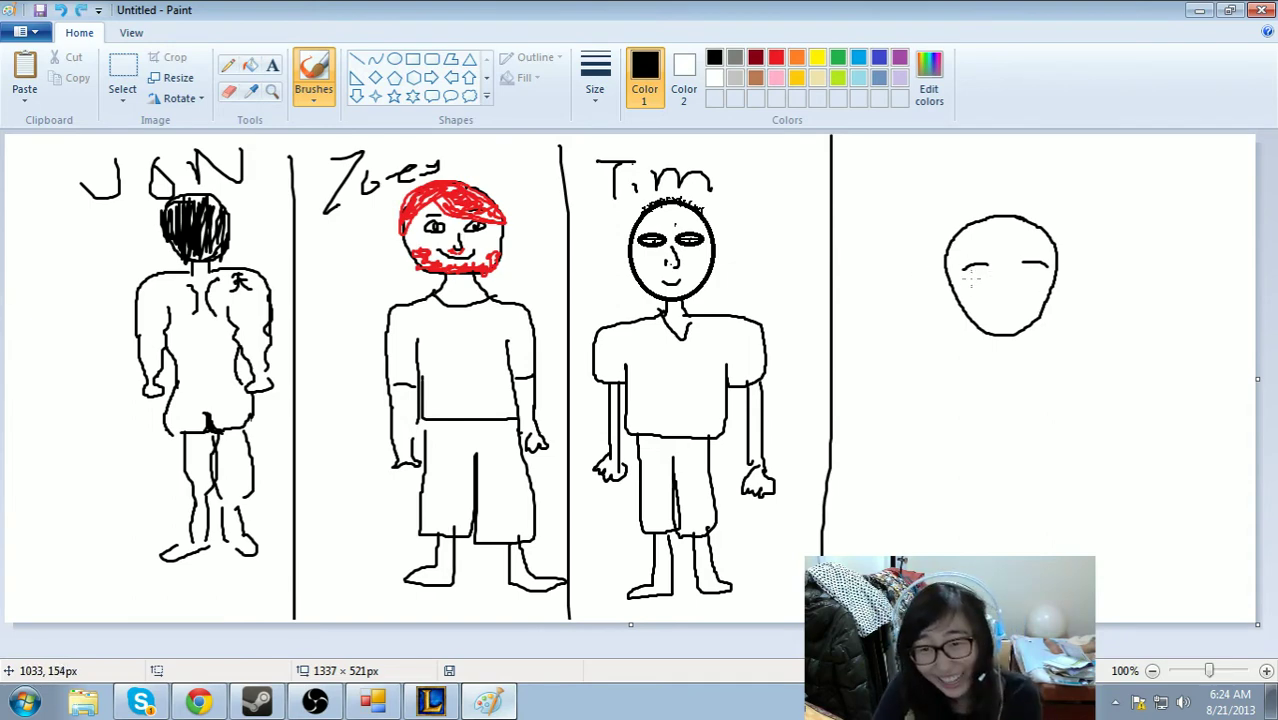
mouse_move(974, 288)
left_mouse_down()
mouse_move(1014, 277)
mouse_move(975, 277)
left_mouse_up()
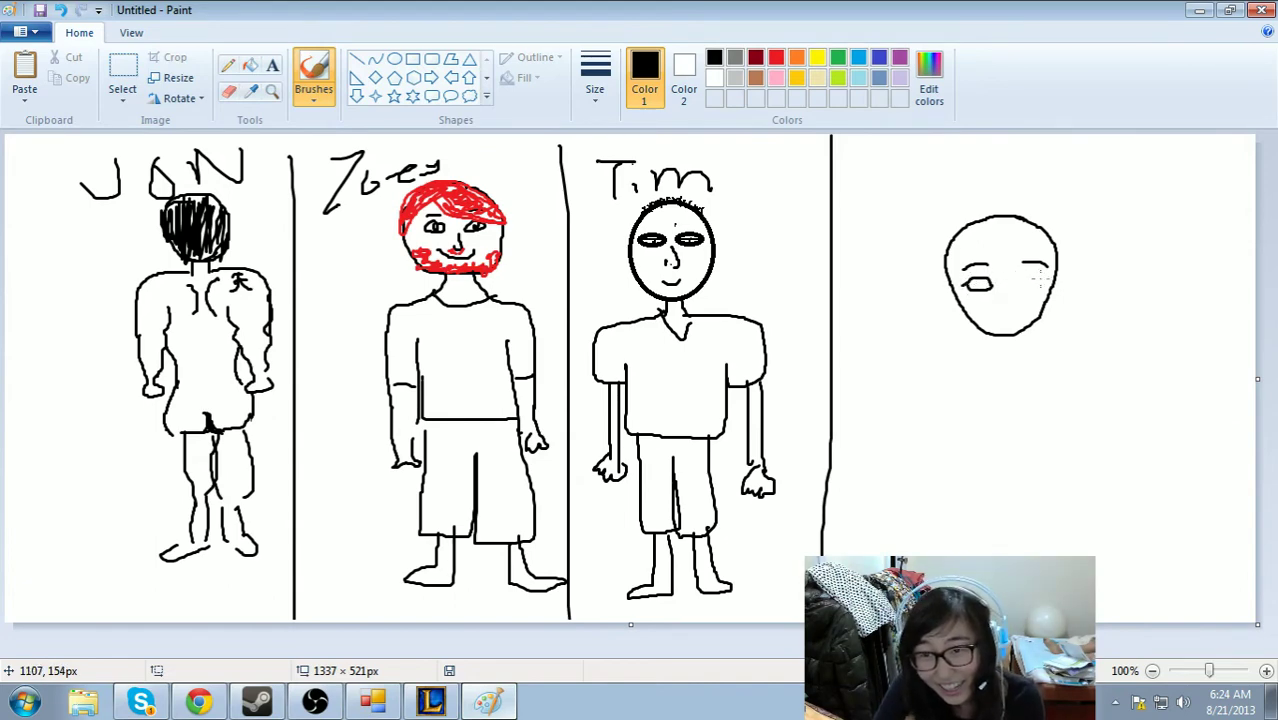
key("ctrl+z")
left_click_drag(1025, 283, 1046, 273)
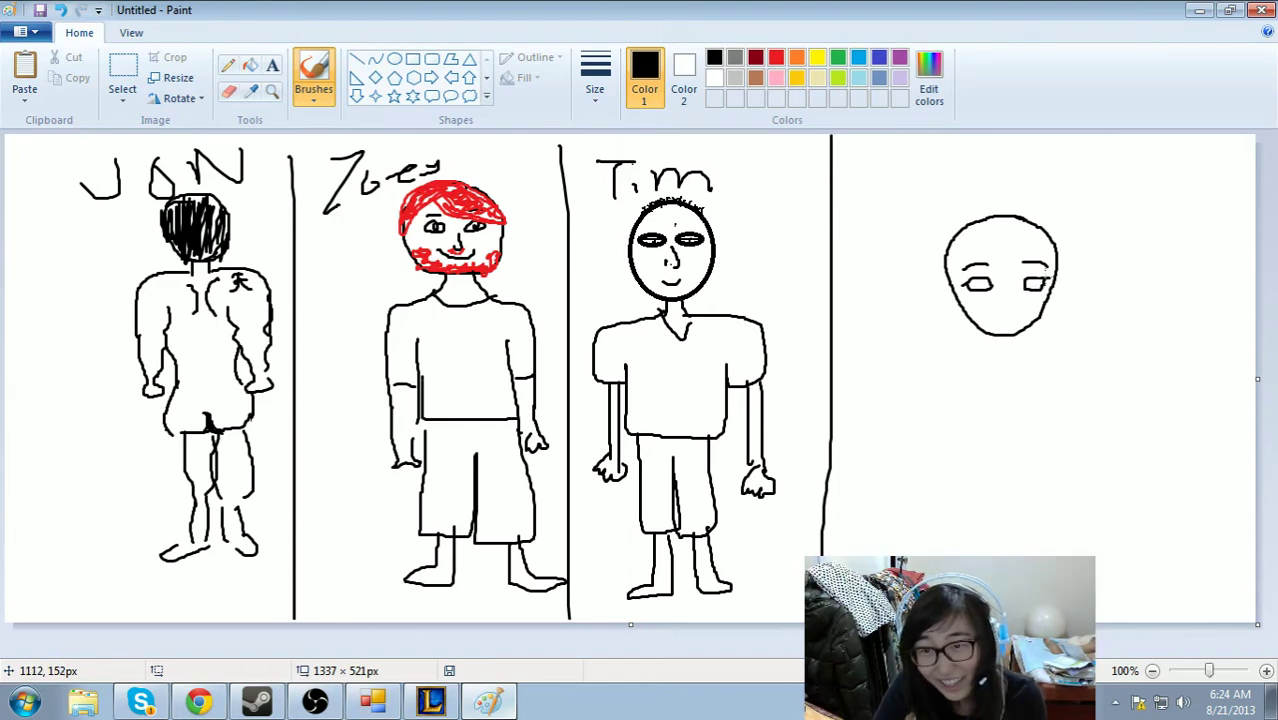
left_click_drag(987, 283, 988, 280)
key("ctrl+z")
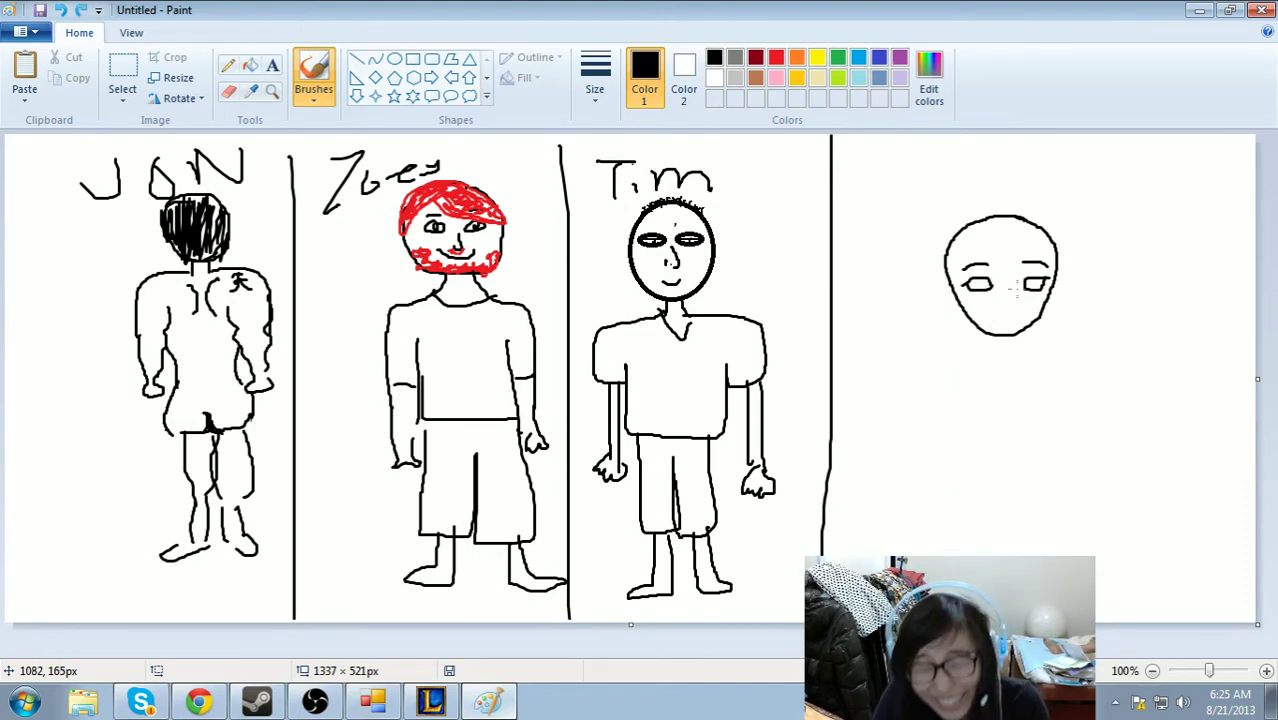
left_click(505, 708)
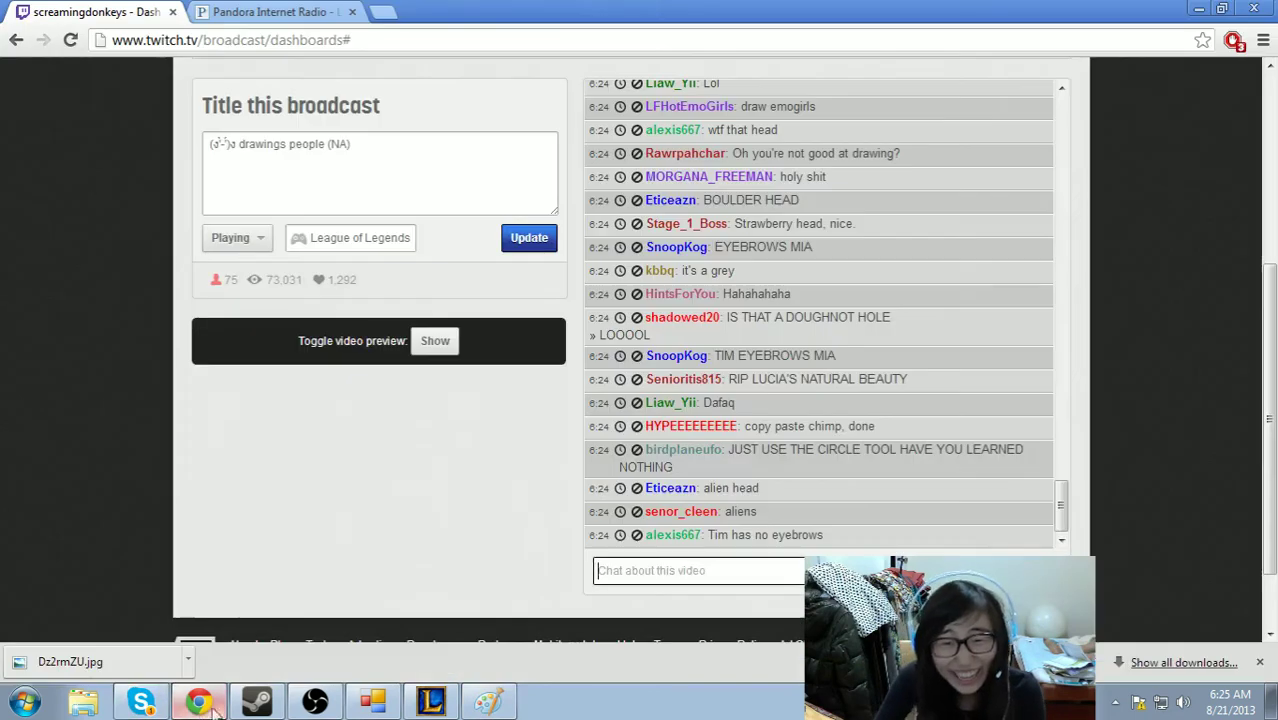
- Check the Twitch chat and, back in Paint, draw irises inside both boxy eyes of the fourth head
left_click(508, 708)
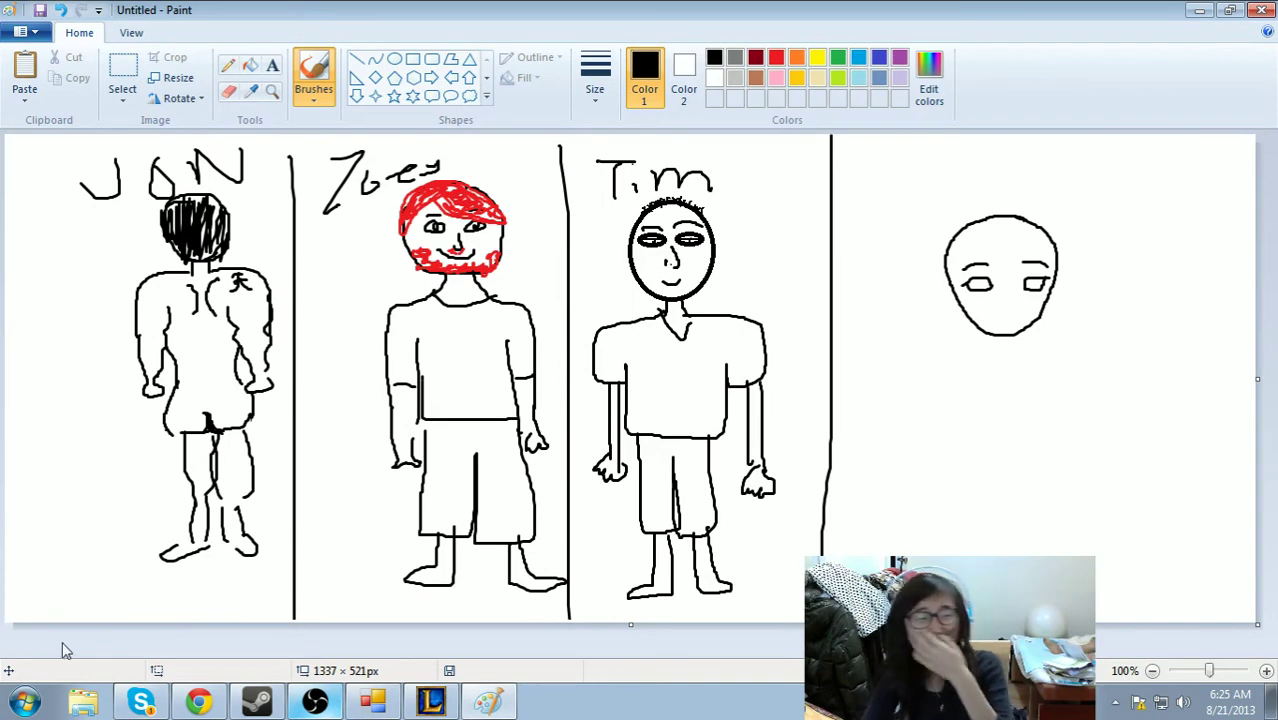
left_click(180, 706)
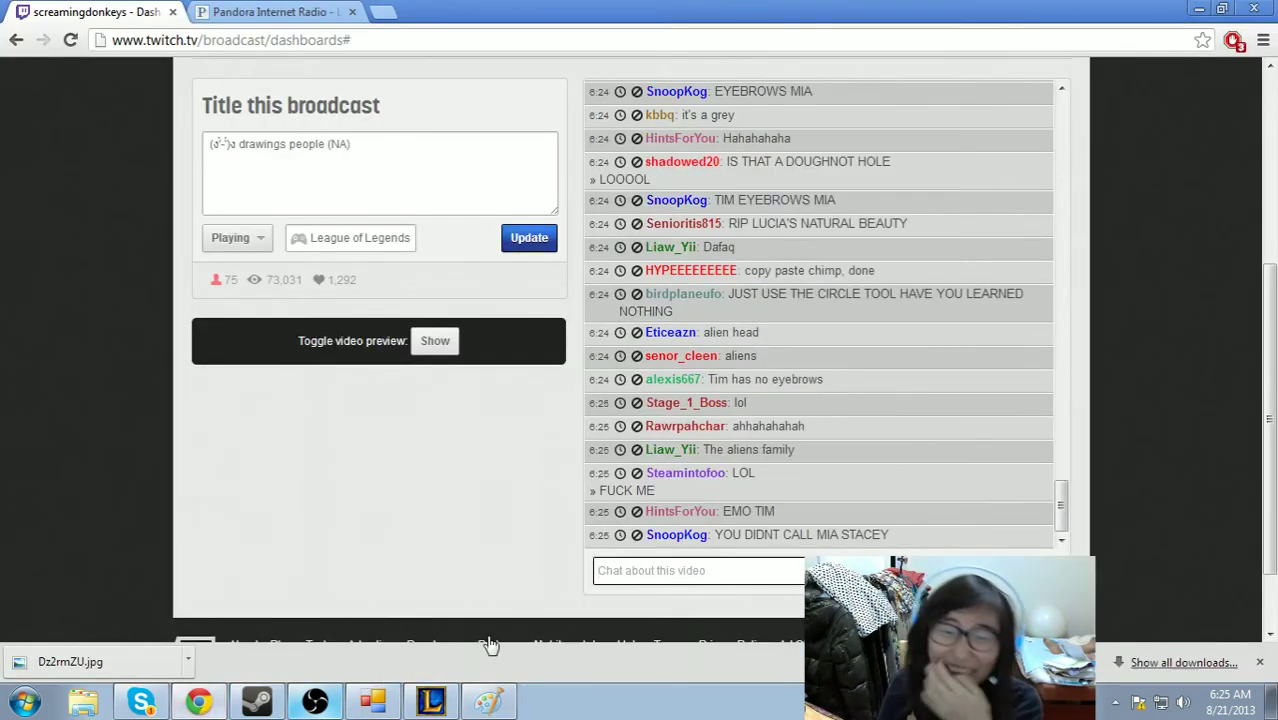
left_click(488, 703)
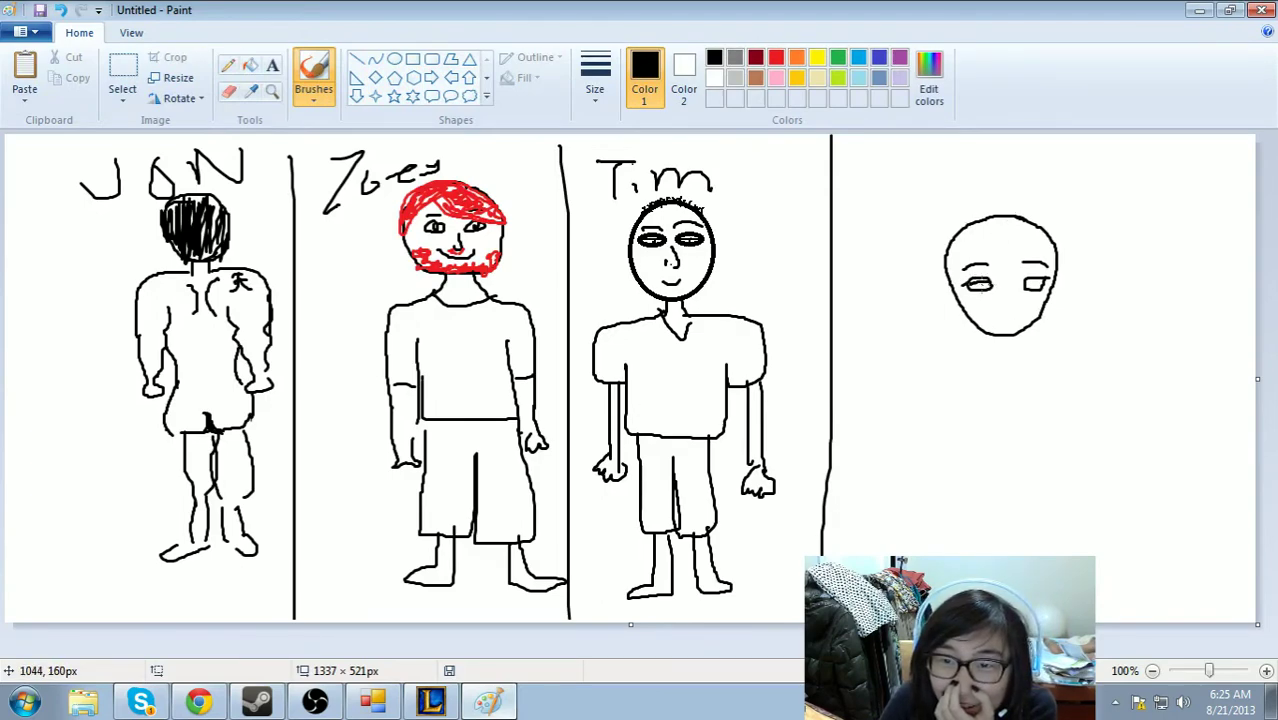
mouse_move(982, 285)
left_mouse_down()
mouse_move(1045, 286)
mouse_move(1035, 291)
left_mouse_up()
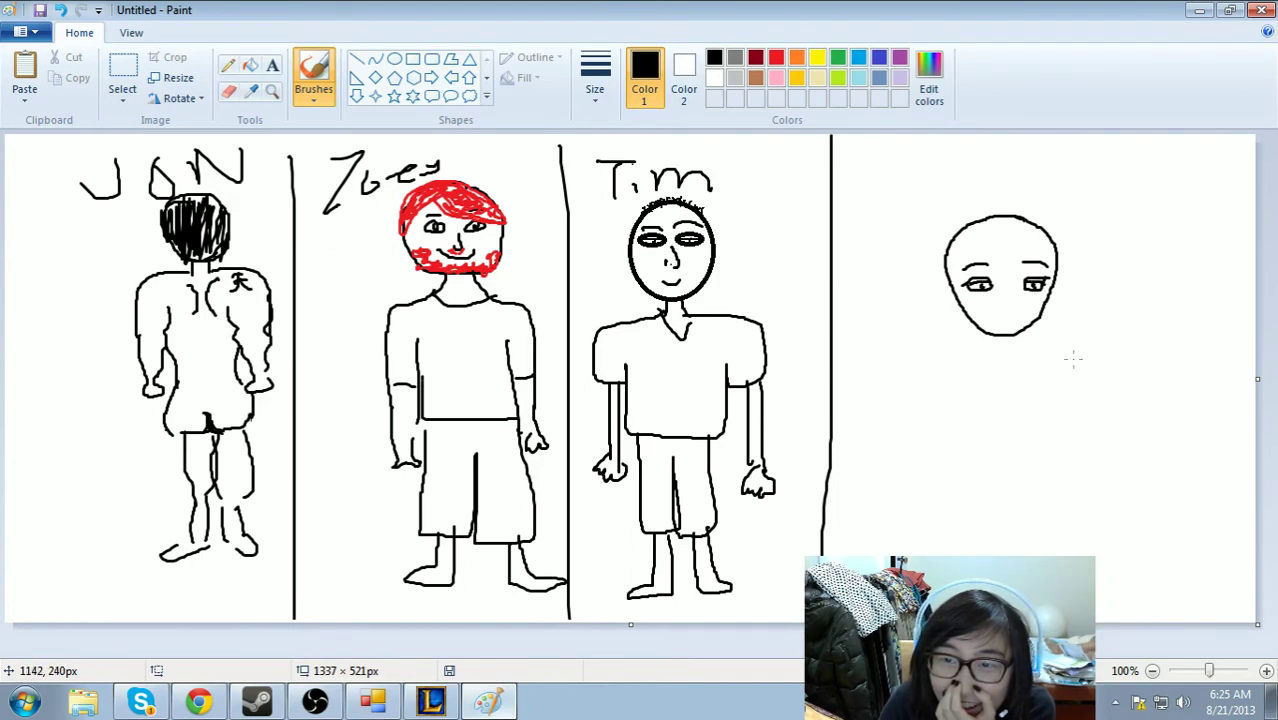
- Look at the Twitch chat again and draw a small black nose line between the fourth head's eyes in Paint
left_click(199, 700)
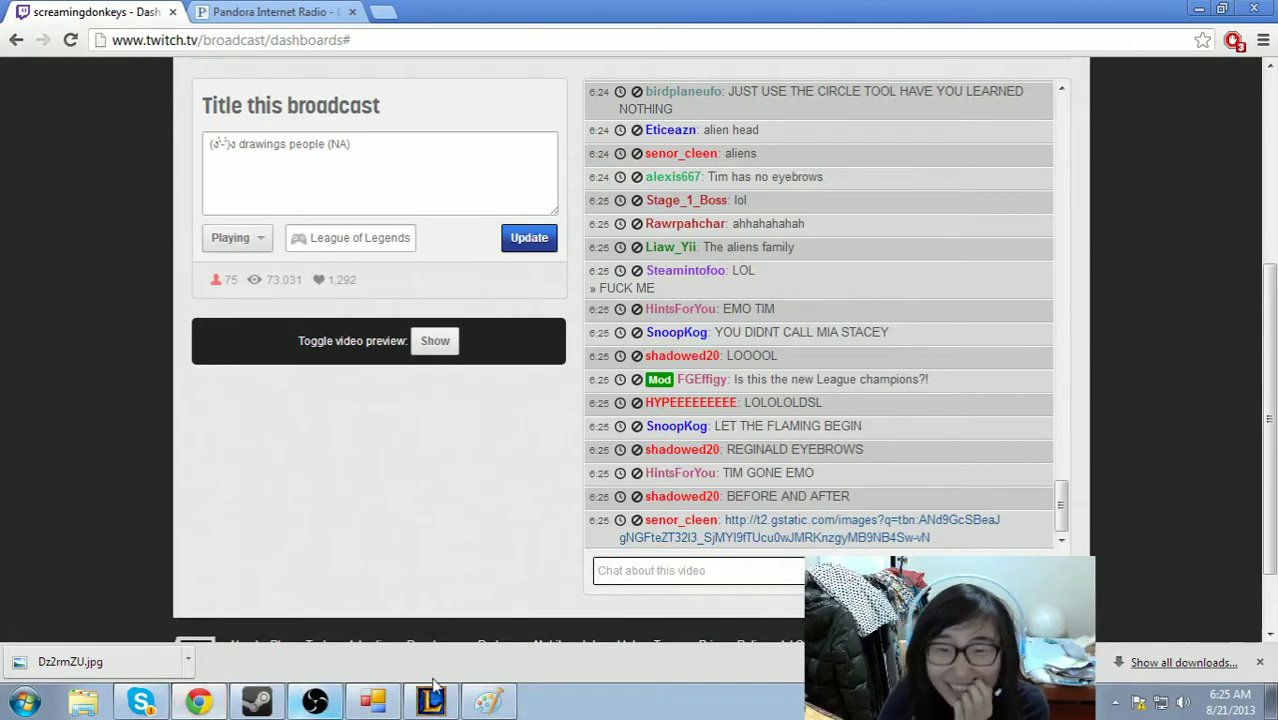
left_click(484, 702)
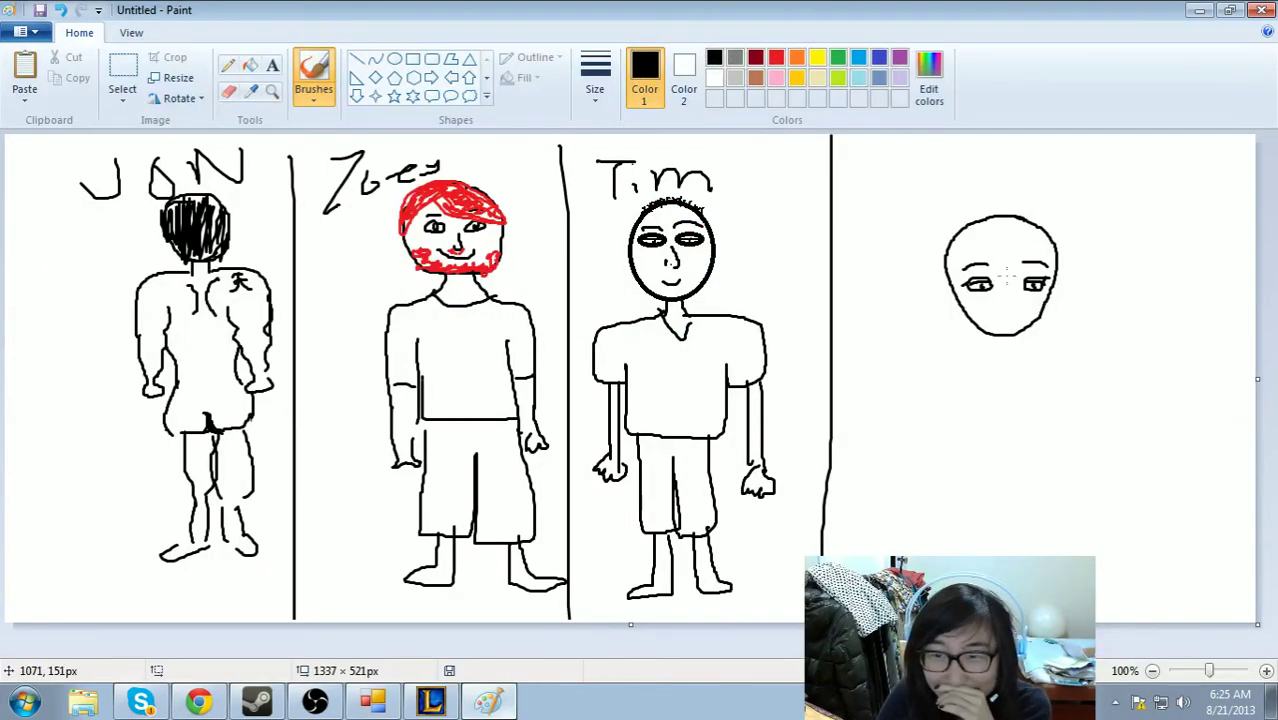
left_click_drag(1008, 299, 1009, 311)
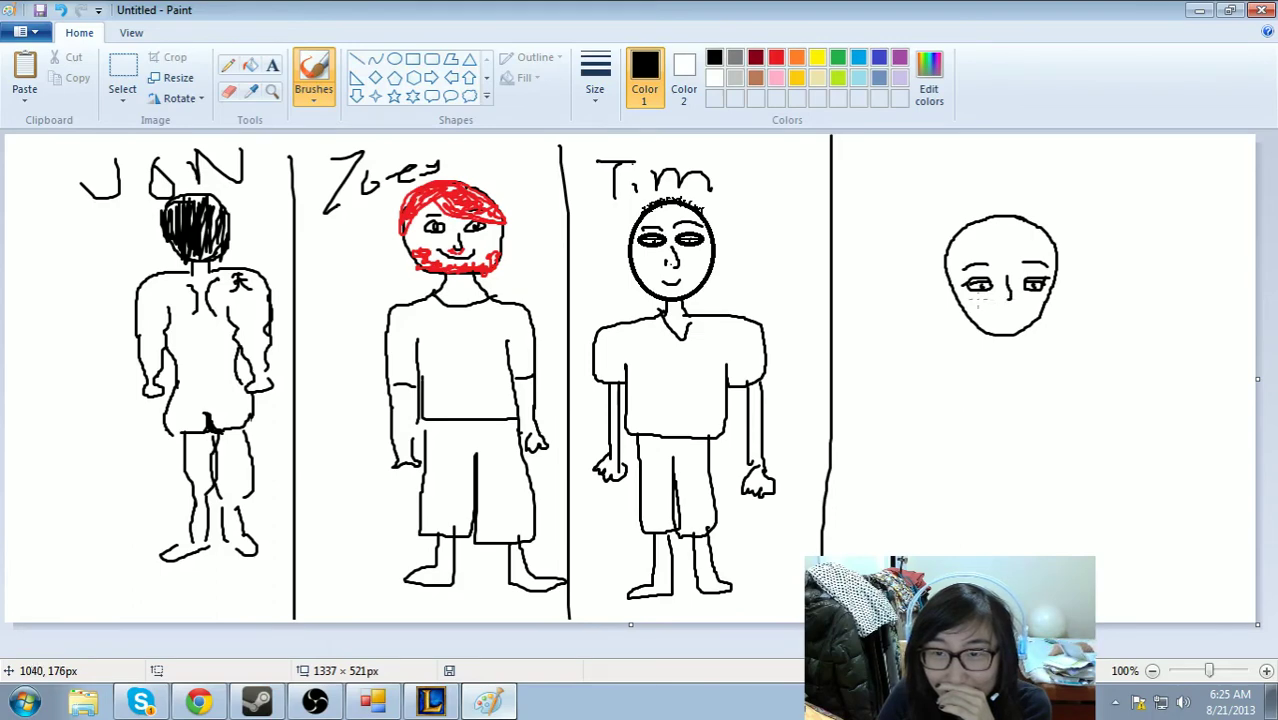
- Add red blush marks under both eyes and a tiny black open mouth below the nose
left_click(776, 58)
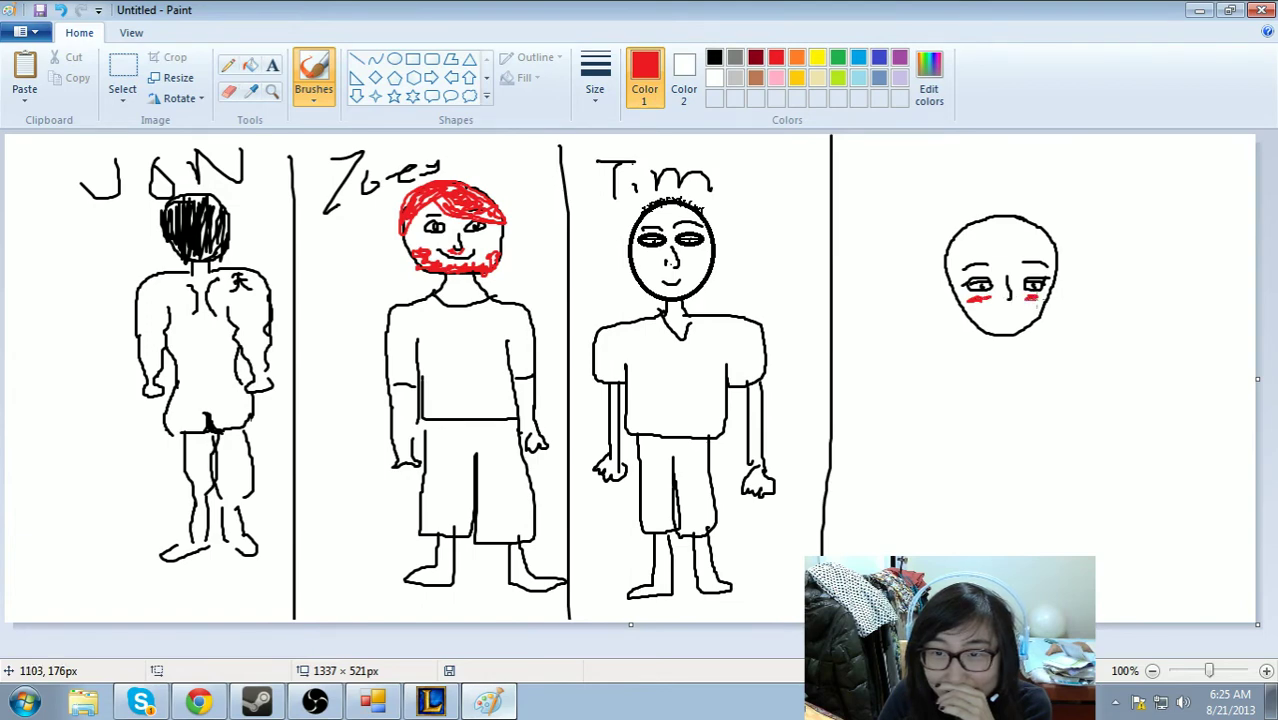
left_click(714, 57)
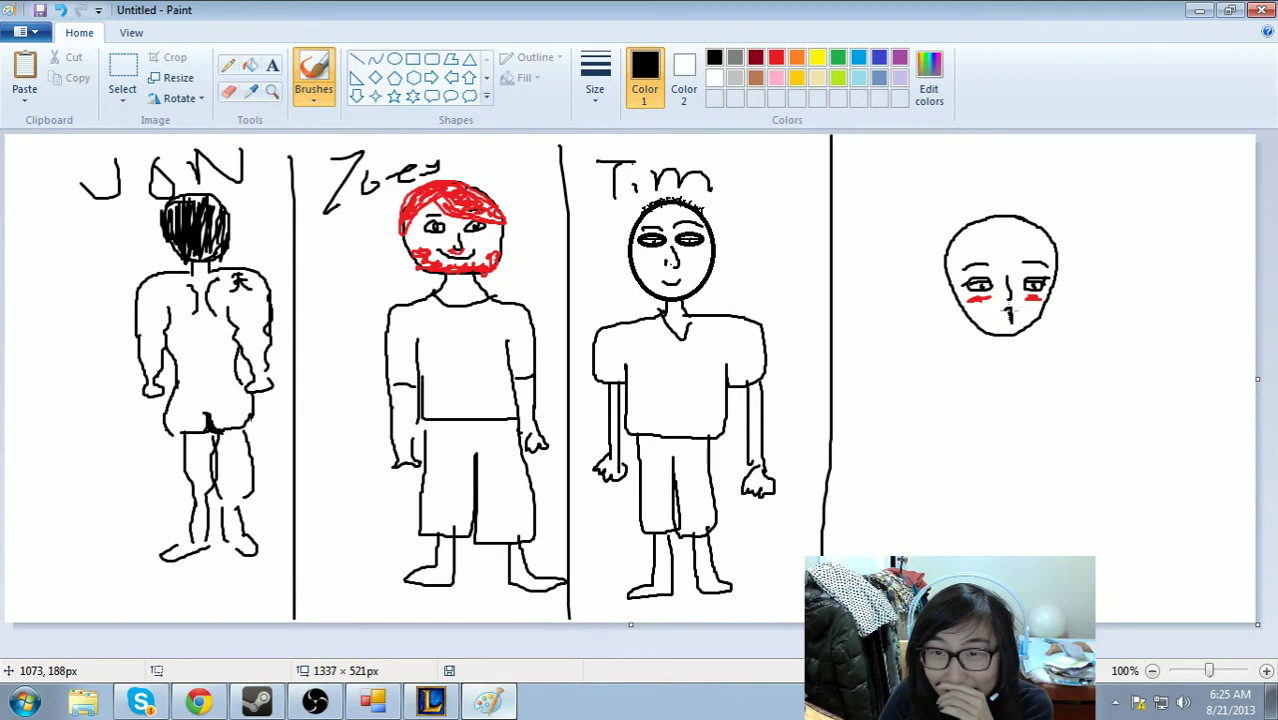
key("ctrl+z")
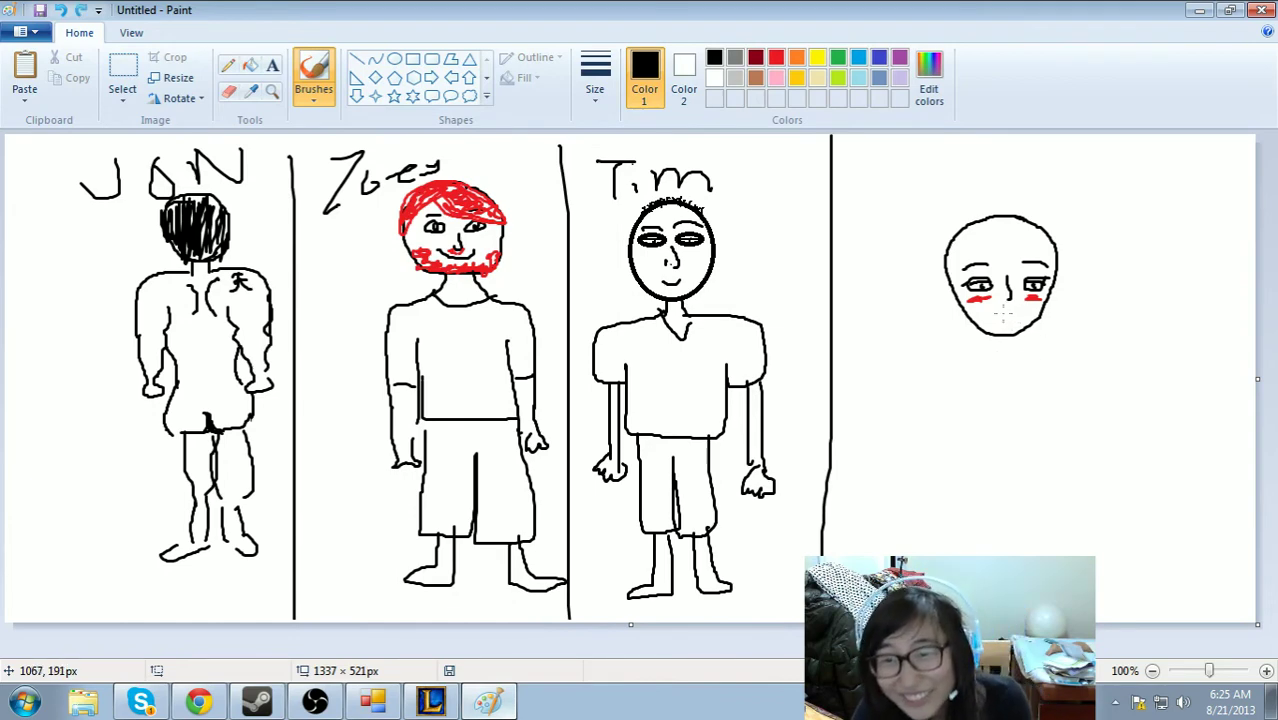
left_click_drag(998, 309, 1010, 309)
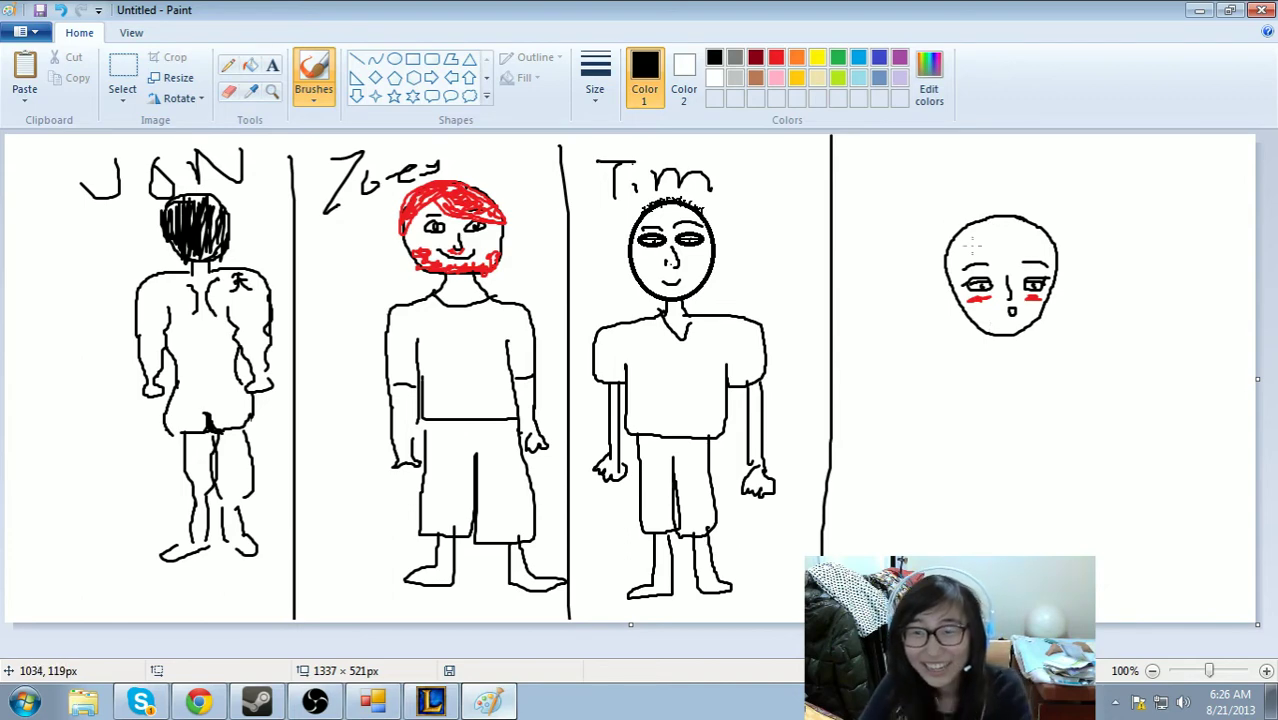
- Draw a black side-swept fringe line and long, curly brown hair framing both sides of the fourth head
mouse_move(990, 241)
left_mouse_down()
mouse_move(1040, 256)
mouse_move(1050, 244)
left_mouse_up()
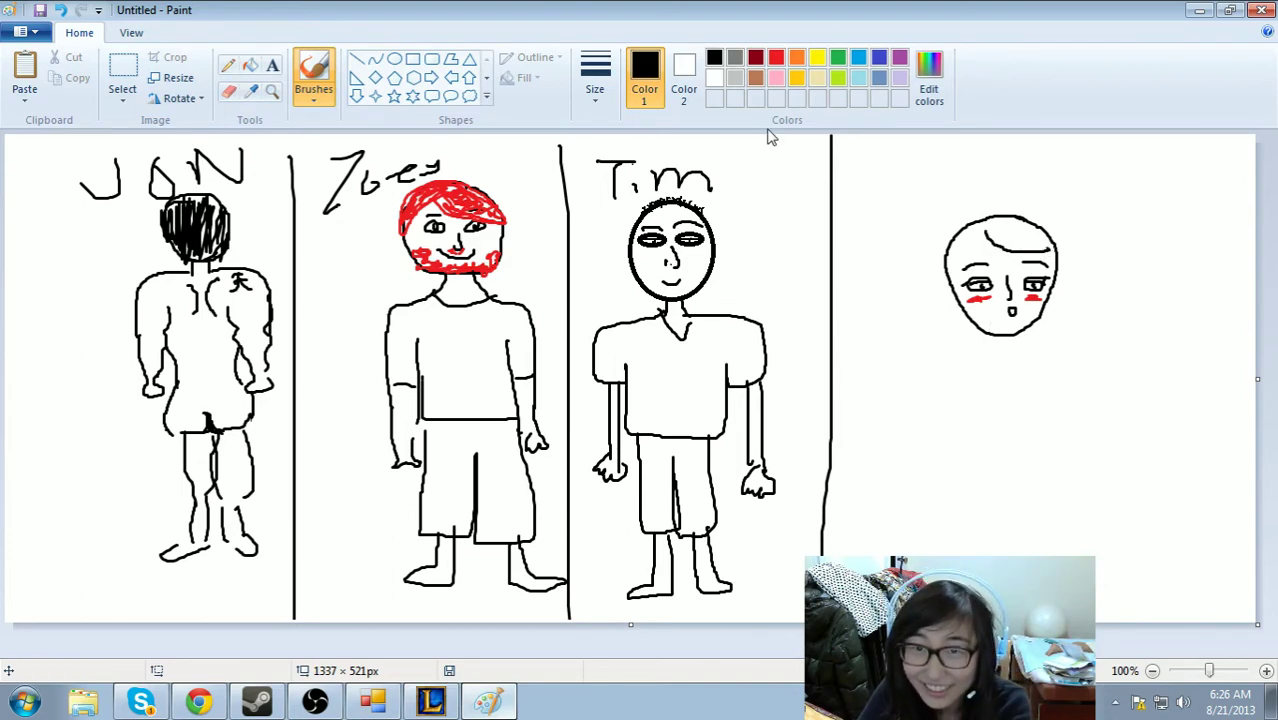
left_click(756, 77)
mouse_move(984, 222)
left_mouse_down()
mouse_move(1062, 260)
mouse_move(1005, 262)
mouse_move(987, 210)
mouse_move(1012, 207)
mouse_move(1061, 234)
mouse_move(1068, 297)
mouse_move(1046, 356)
mouse_move(1051, 387)
left_mouse_up()
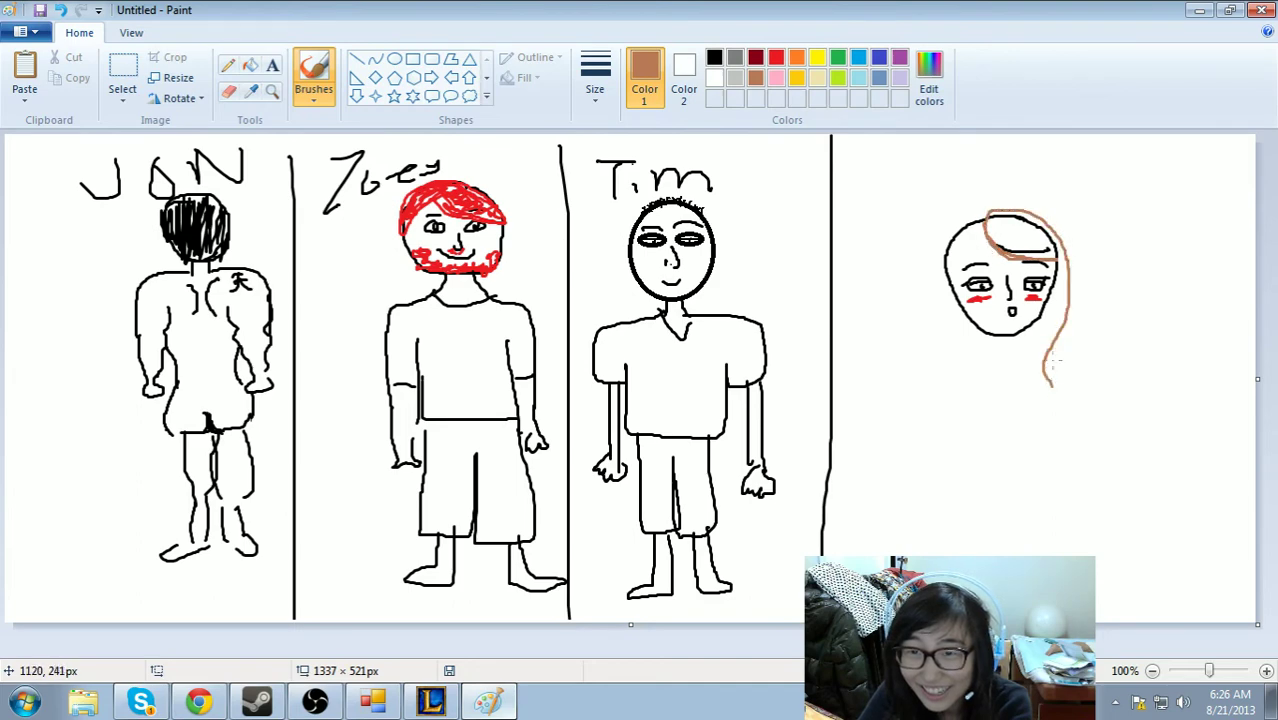
mouse_move(993, 218)
left_mouse_down()
mouse_move(956, 220)
mouse_move(935, 306)
mouse_move(956, 397)
left_mouse_up()
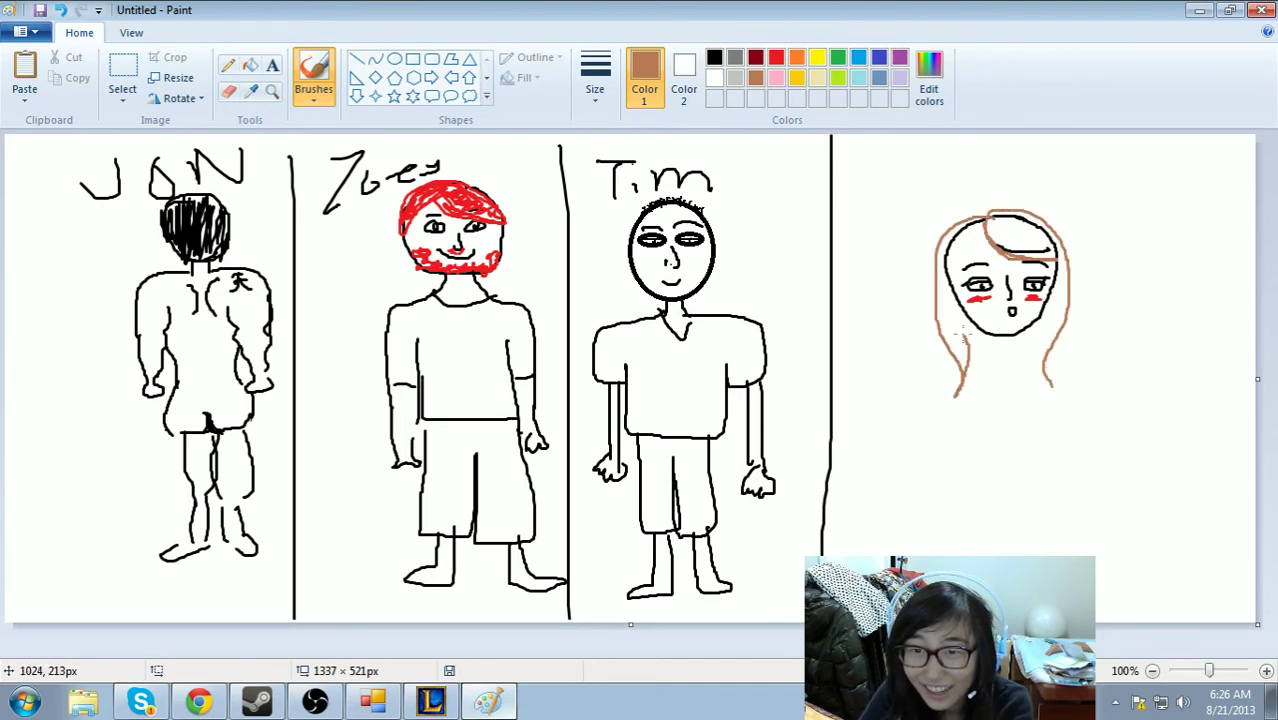
mouse_move(983, 231)
left_mouse_down()
mouse_move(931, 281)
mouse_move(958, 365)
mouse_move(934, 368)
mouse_move(976, 232)
mouse_move(938, 284)
mouse_move(932, 327)
mouse_move(938, 312)
mouse_move(939, 392)
mouse_move(944, 371)
mouse_move(982, 400)
left_mouse_up()
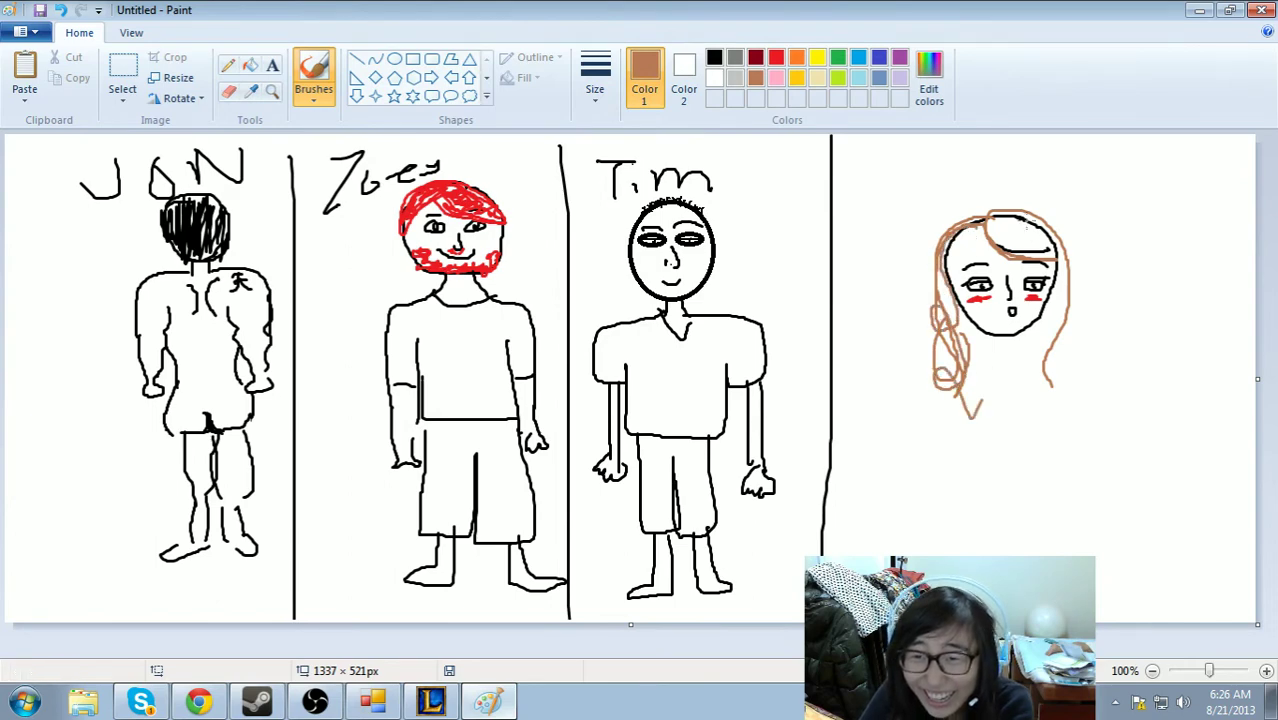
mouse_move(1008, 220)
left_mouse_down()
mouse_move(1052, 240)
mouse_move(1026, 255)
mouse_move(968, 236)
mouse_move(942, 262)
mouse_move(1041, 235)
mouse_move(1030, 322)
mouse_move(1048, 345)
mouse_move(1045, 404)
left_mouse_up()
mouse_move(1047, 262)
left_mouse_down()
mouse_move(1066, 345)
mouse_move(1048, 354)
left_mouse_up()
mouse_move(958, 252)
left_mouse_down()
mouse_move(946, 356)
mouse_move(990, 392)
mouse_move(942, 418)
left_mouse_up()
left_click_drag(936, 360, 948, 315)
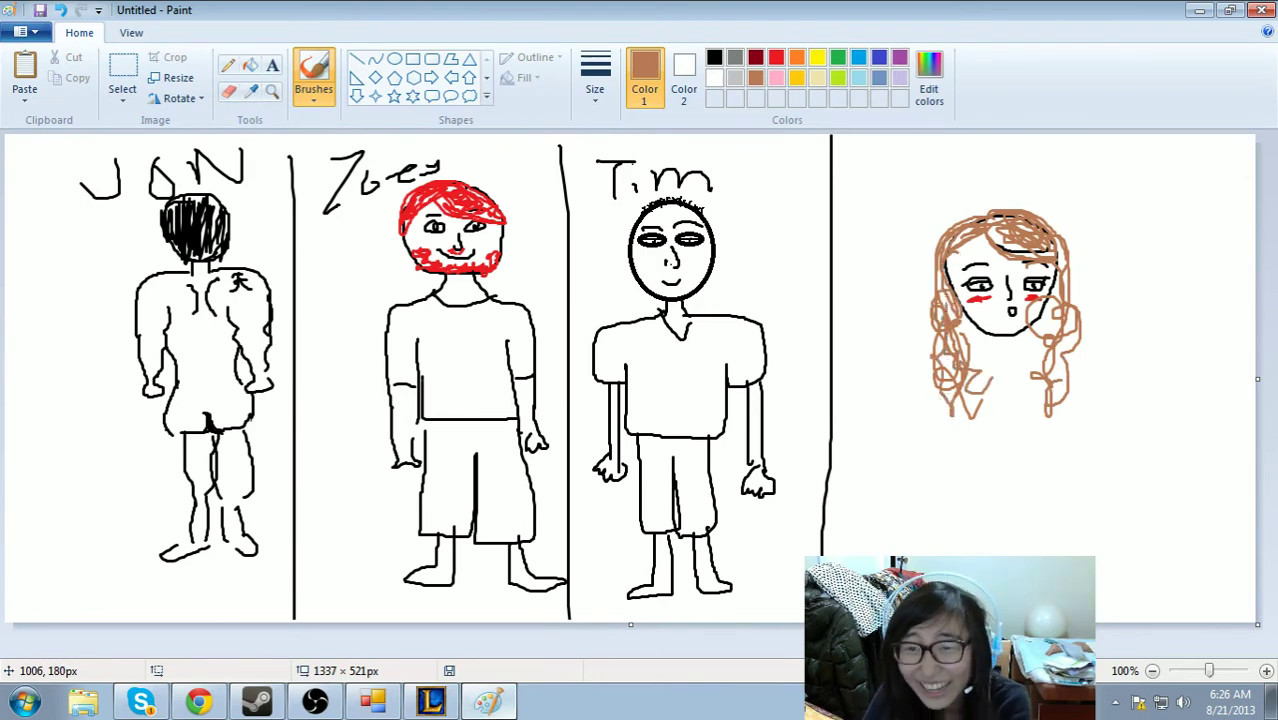
- Check the chat, return to Paint, and draw the fourth figure's neck, slim body, thin arms and legs in black
left_click(199, 702)
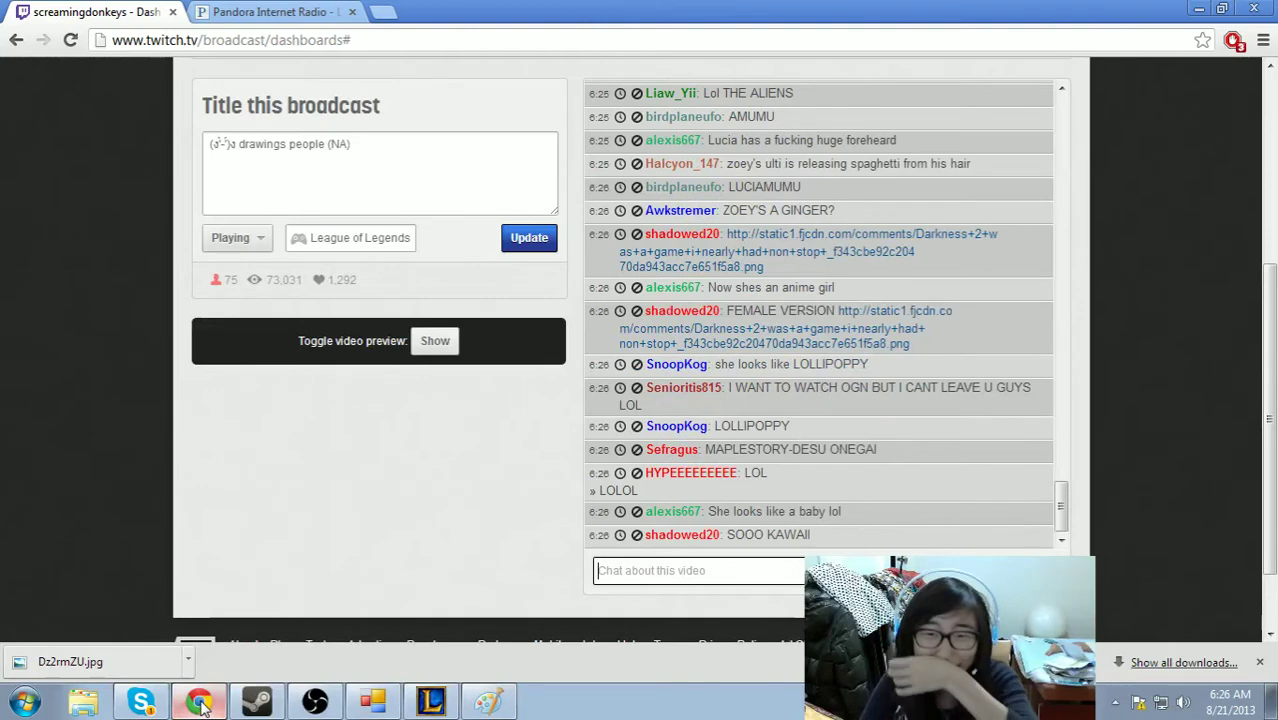
left_click(489, 703)
left_click(714, 57)
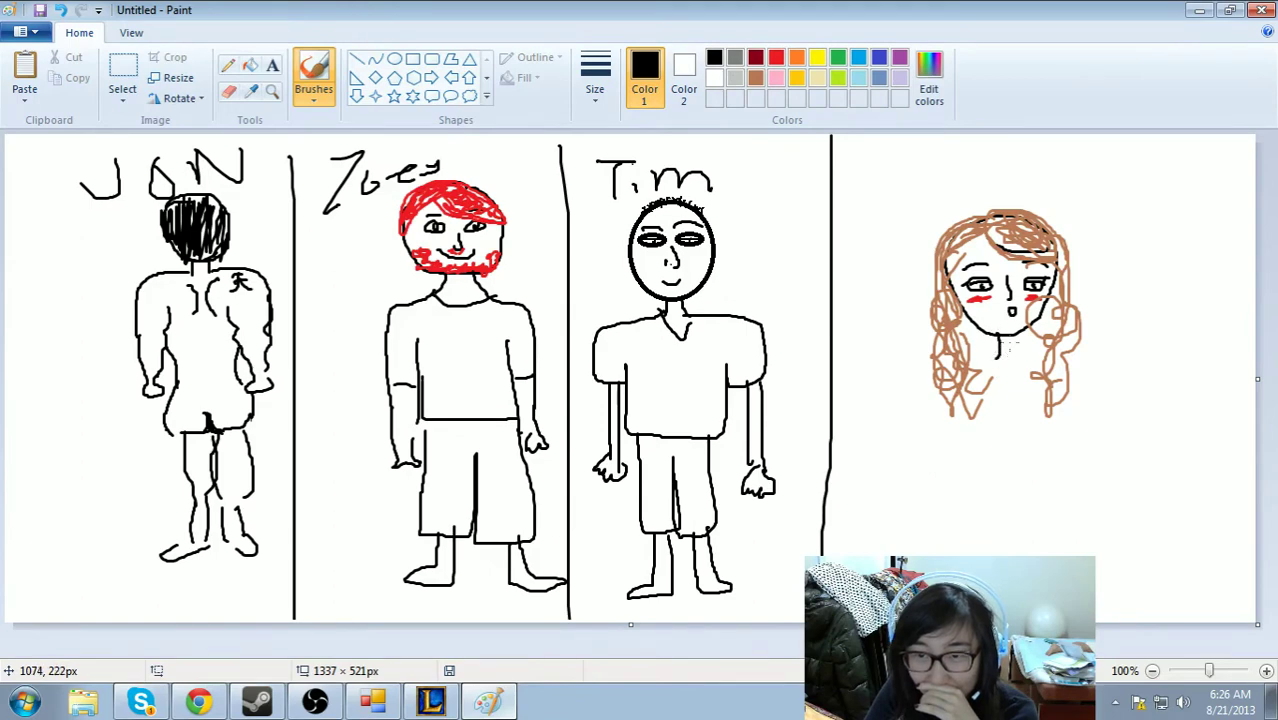
mouse_move(1013, 340)
left_mouse_down()
mouse_move(976, 361)
mouse_move(956, 387)
mouse_move(953, 463)
mouse_move(974, 414)
mouse_move(981, 518)
mouse_move(1023, 478)
mouse_move(1033, 540)
mouse_move(1053, 537)
mouse_move(1035, 400)
mouse_move(1058, 447)
mouse_move(1052, 390)
left_mouse_up()
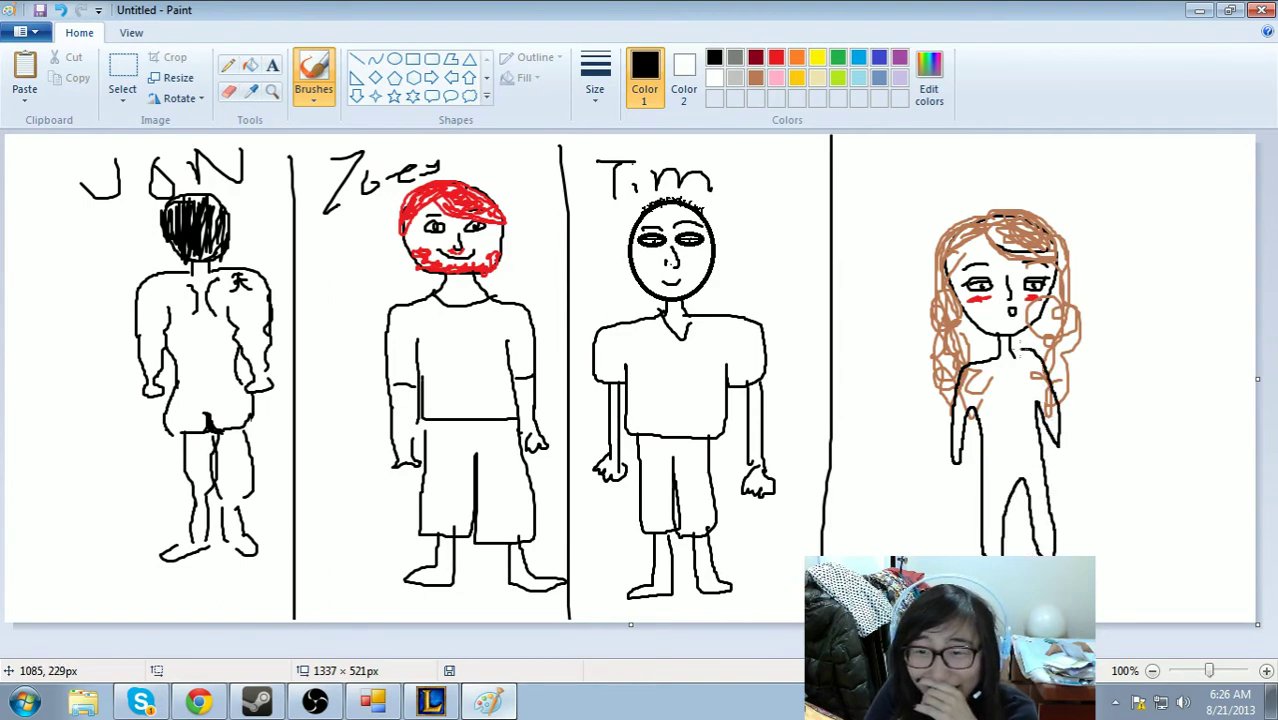
- Select the whole fourth figure and move it horizontally toward the divider beside the third figure
left_click(122, 75)
left_click_drag(895, 188, 1125, 622)
mouse_move(1110, 485)
left_mouse_down()
mouse_move(1024, 485)
mouse_move(1048, 487)
left_mouse_up()
left_click(896, 189)
left_click_drag(876, 198, 959, 404)
mouse_move(882, 200)
left_mouse_down()
mouse_move(867, 177)
mouse_move(872, 186)
left_mouse_up()
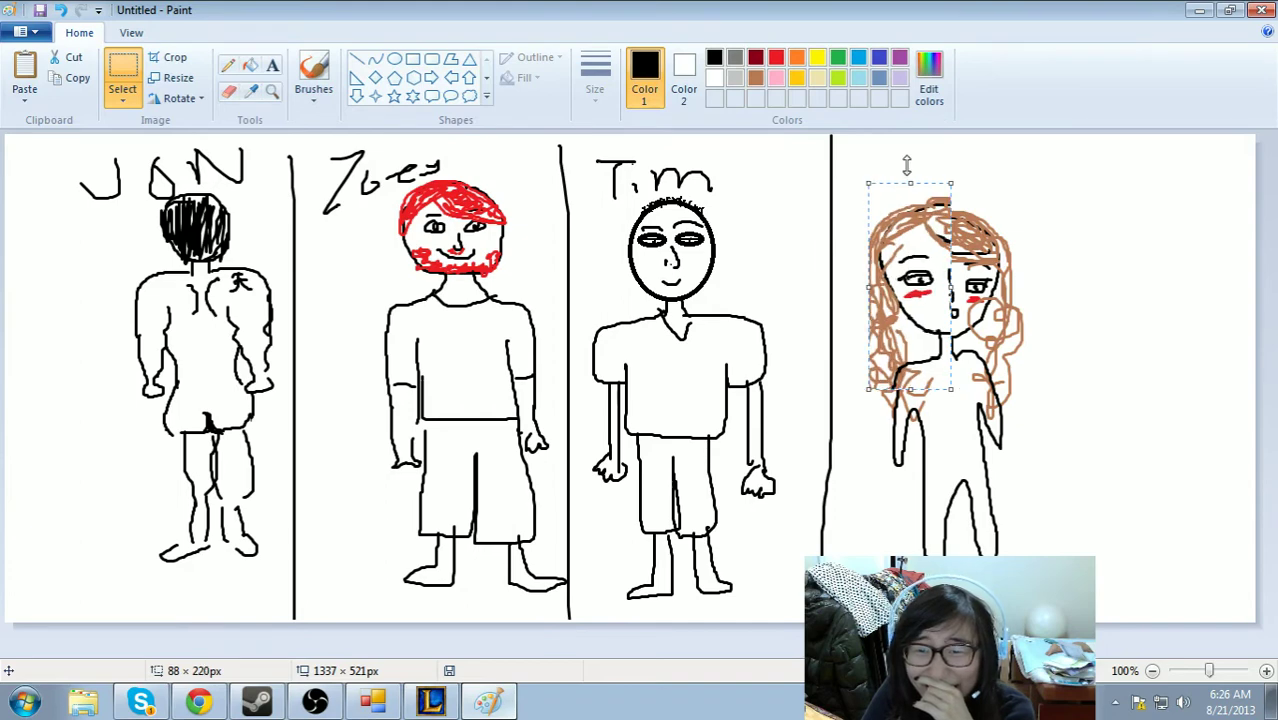
key("ctrl+z")
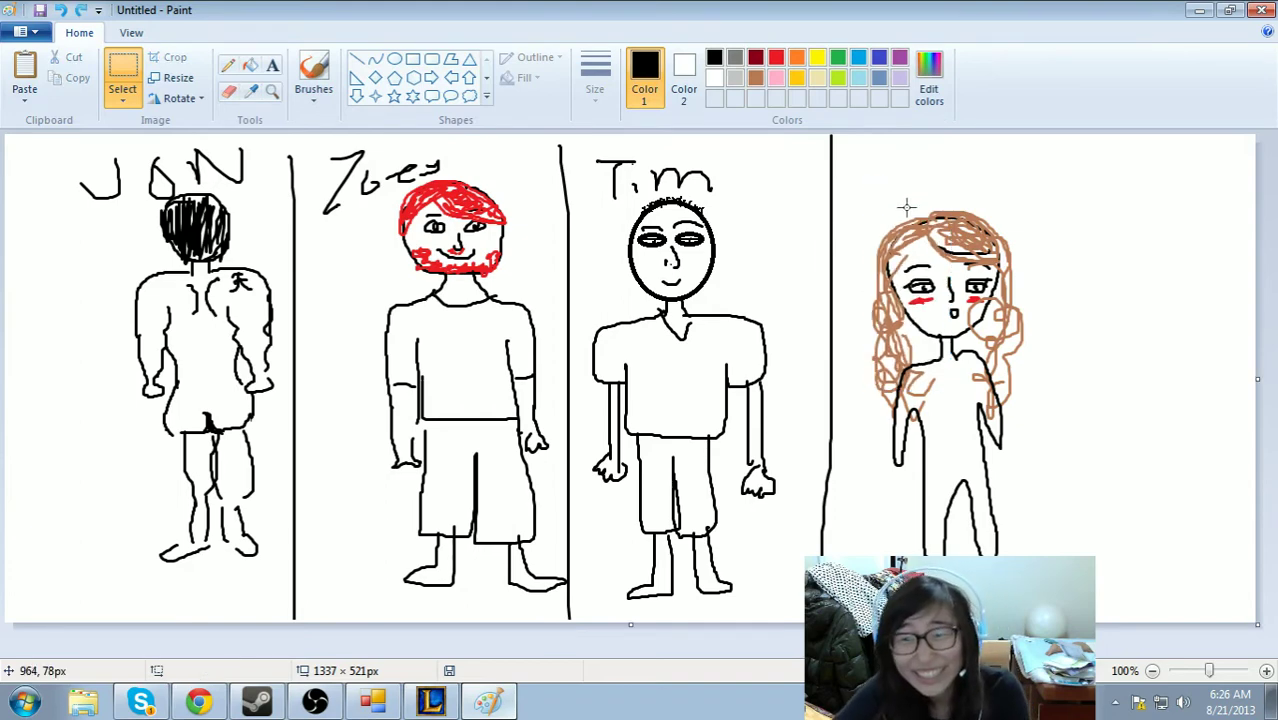
left_click_drag(872, 198, 980, 448)
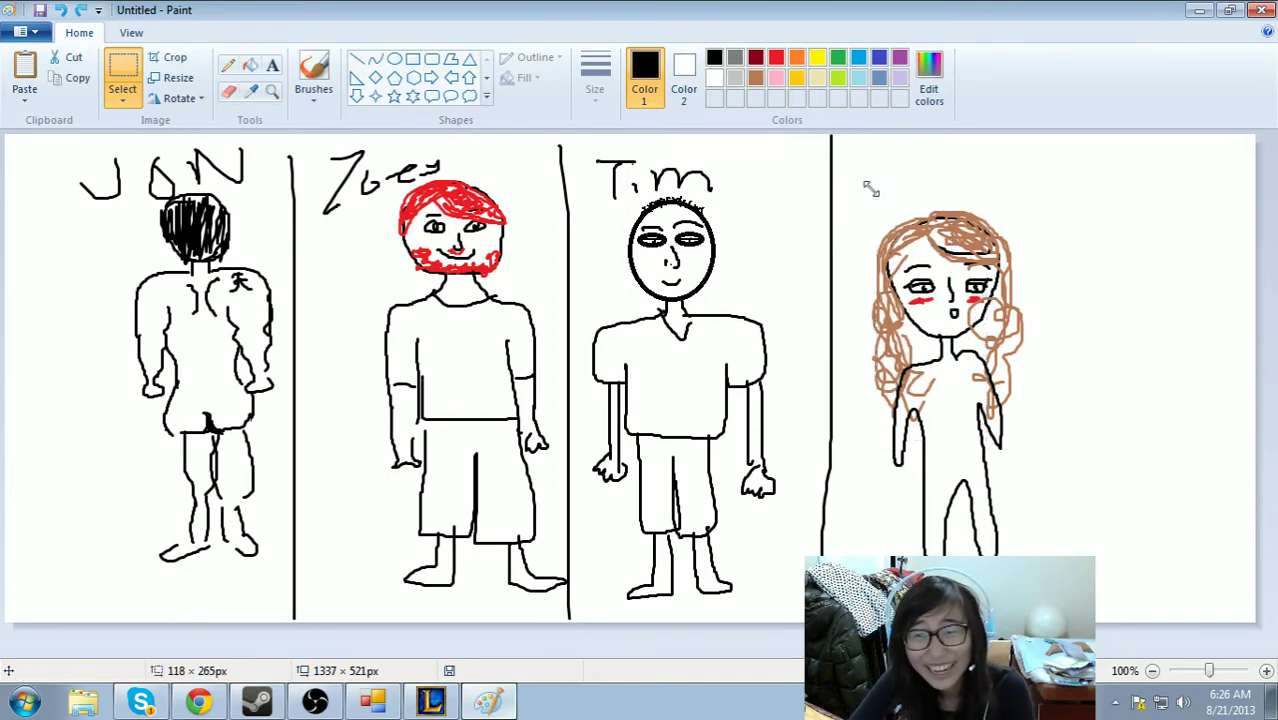
left_click(866, 186)
- Move the whole fourth figure closer to the third divider and slightly lower, and draw a black vertical divider on its other side
mouse_move(867, 196)
left_mouse_down()
mouse_move(1060, 593)
mouse_move(1040, 609)
left_mouse_up()
left_click_drag(996, 535, 953, 511)
left_click(1104, 451)
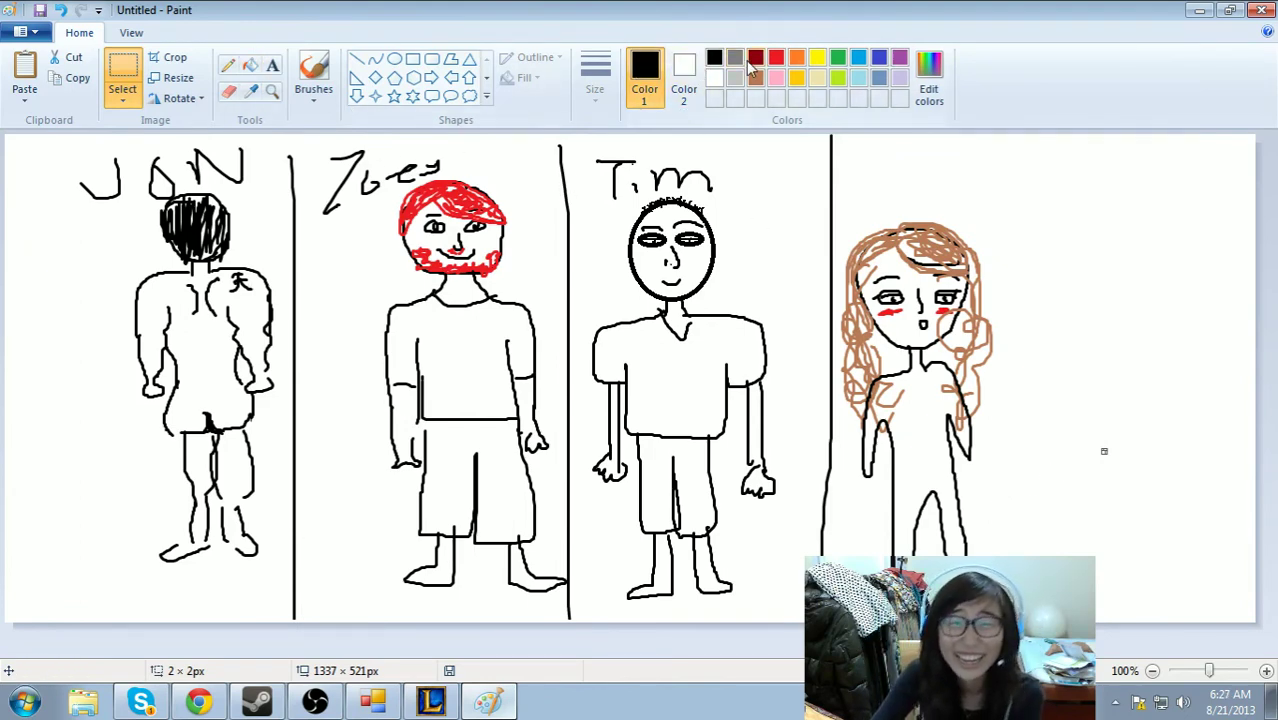
left_click(313, 75)
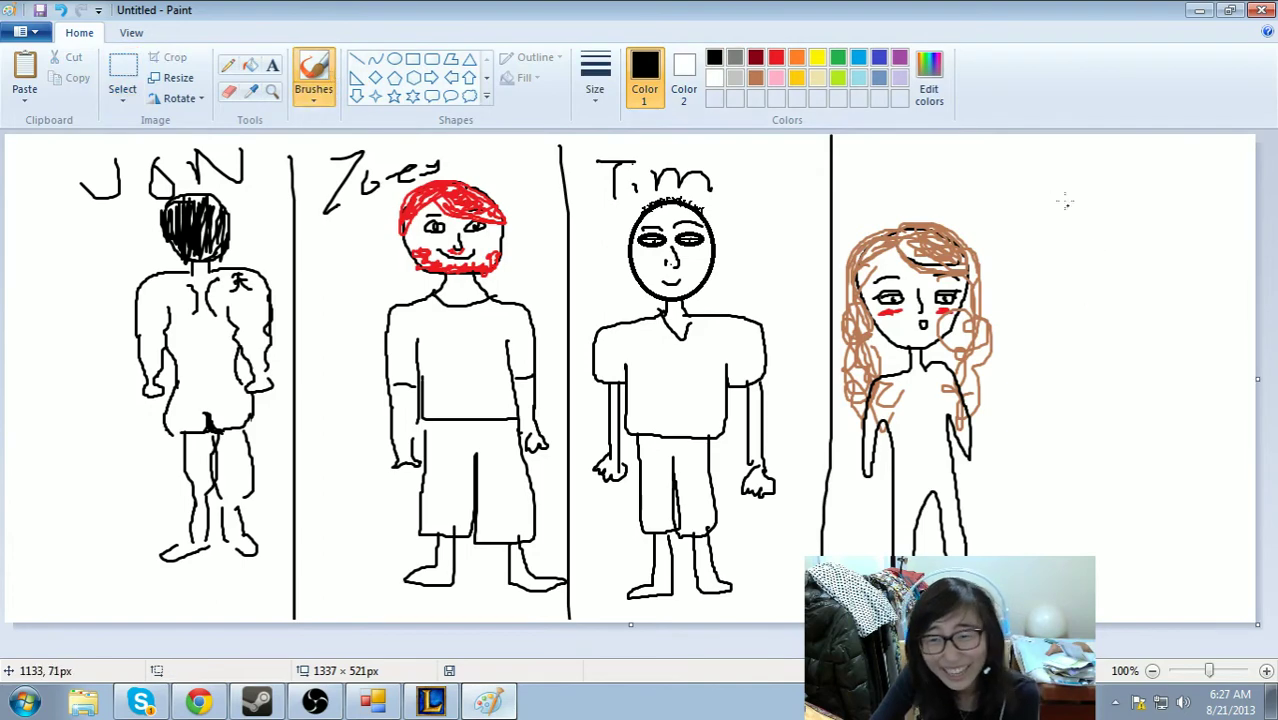
left_click_drag(1016, 143, 1018, 510)
- Switch to Chrome and search Google Images for "wild turte" in a new tab
left_click(199, 703)
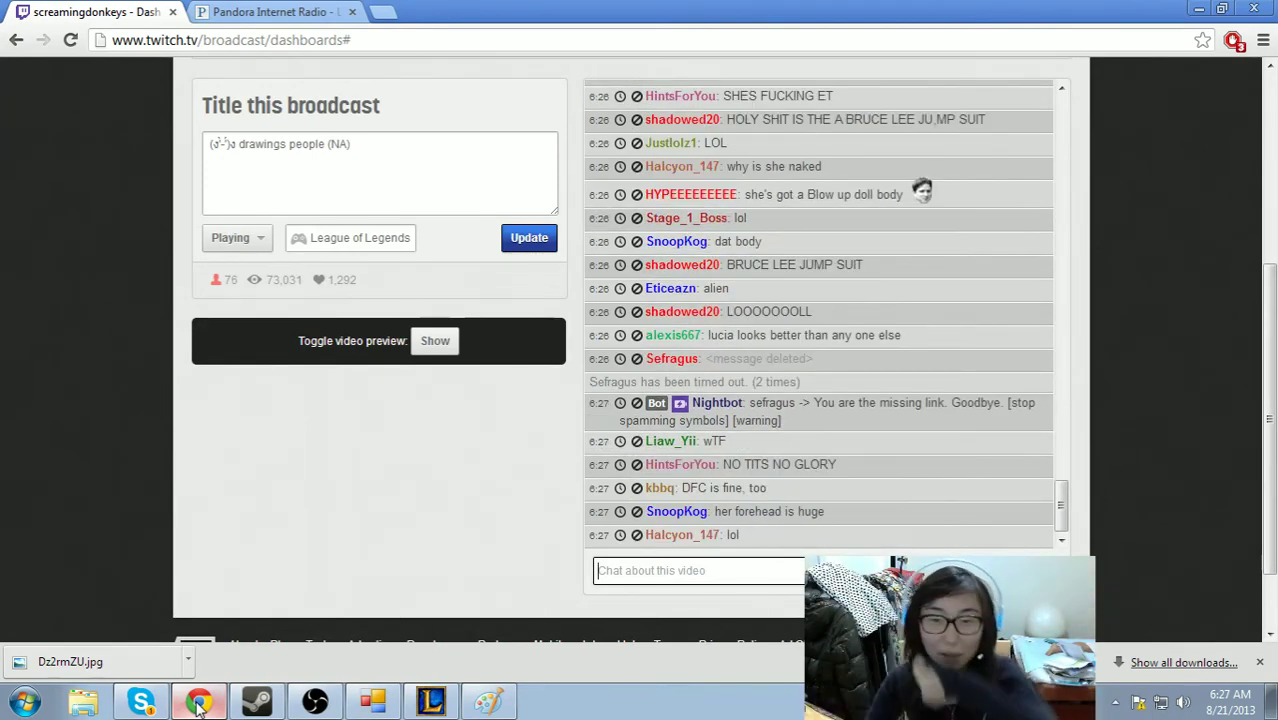
left_click(386, 13)
type("wild turte")
key("Return")
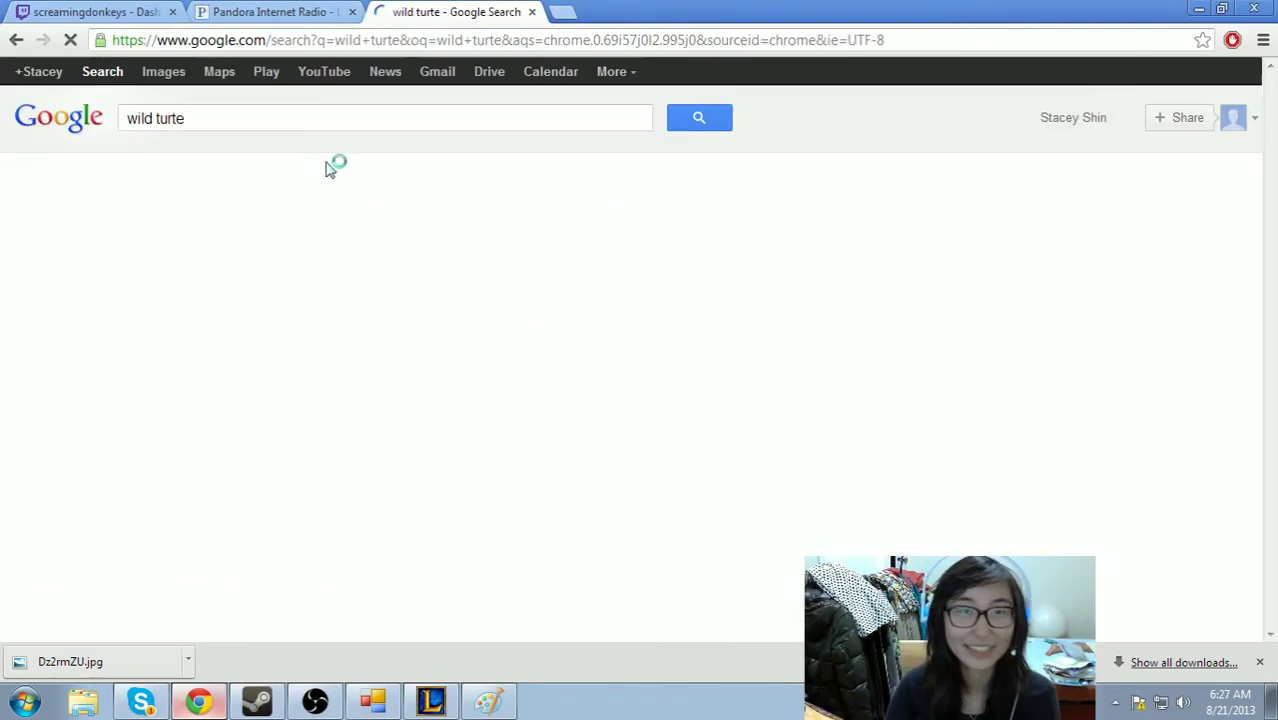
left_click(164, 72)
- Restore Paint and Chrome to smaller windows and arrange them so the image results sit beside the canvas's empty fifth section
left_click(488, 700)
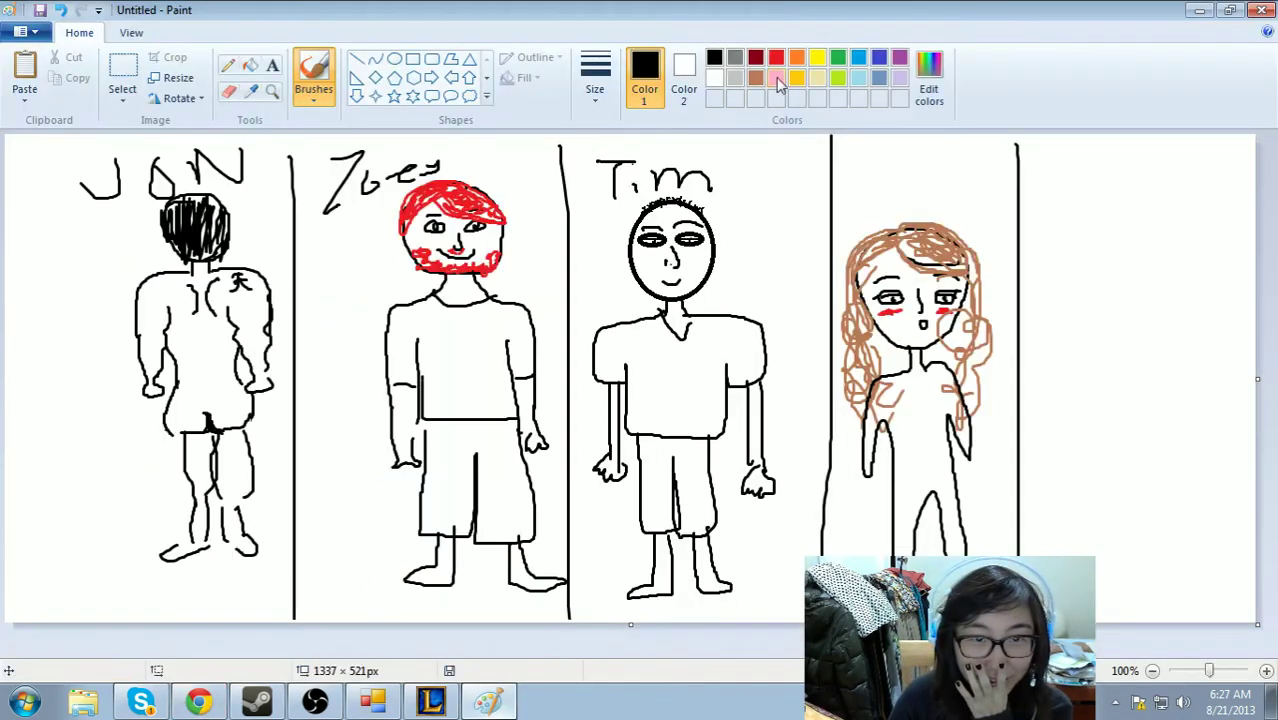
key("super+Down")
left_click_drag(701, 505, 997, 505)
left_click(658, 9)
double_click(658, 9)
left_click_drag(866, 12, 476, 100)
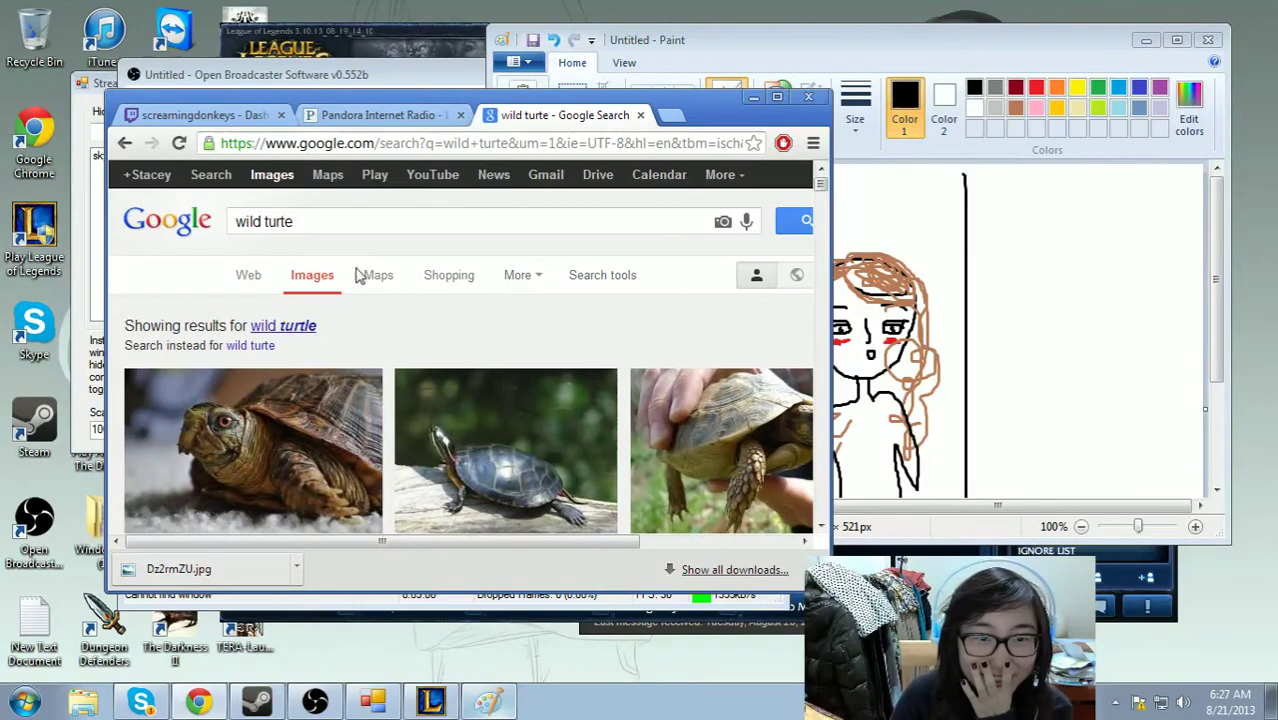
- Refine the image search to "wild turte league", make the browser window taller, and preview the smiling portrait with glasses
left_click(381, 216)
type("league")
key("Return")
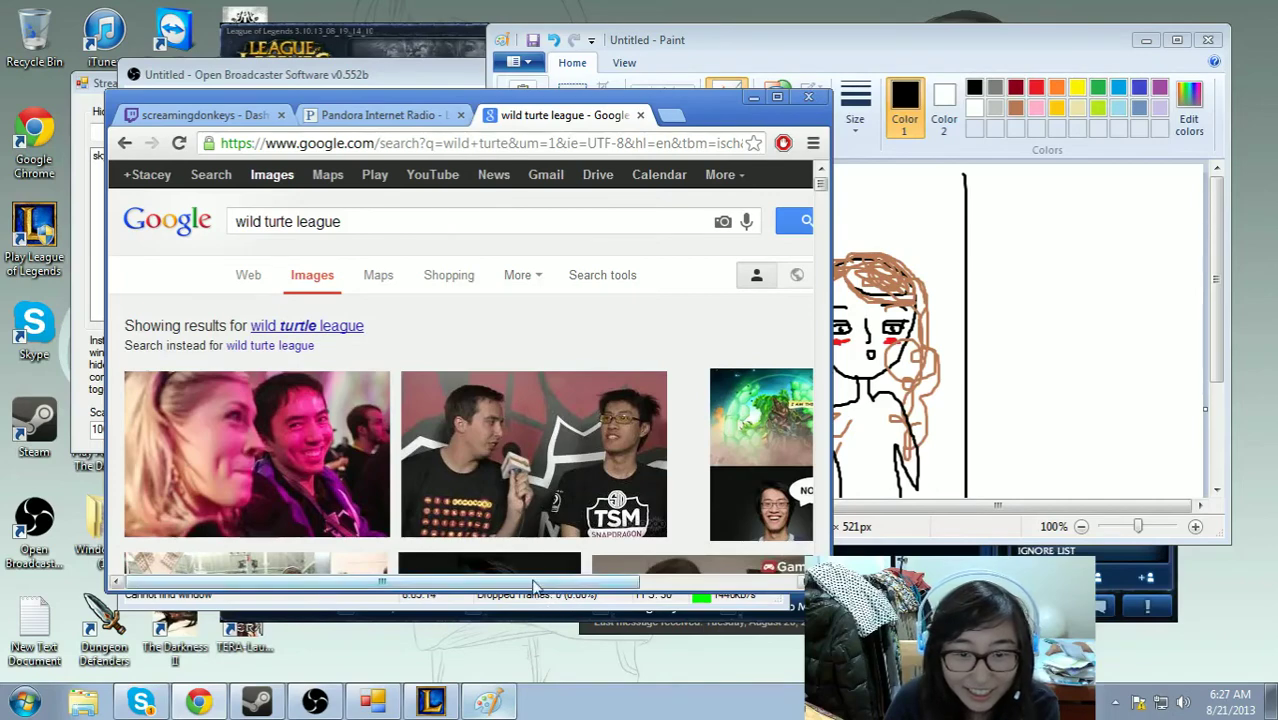
left_click_drag(403, 600, 403, 719)
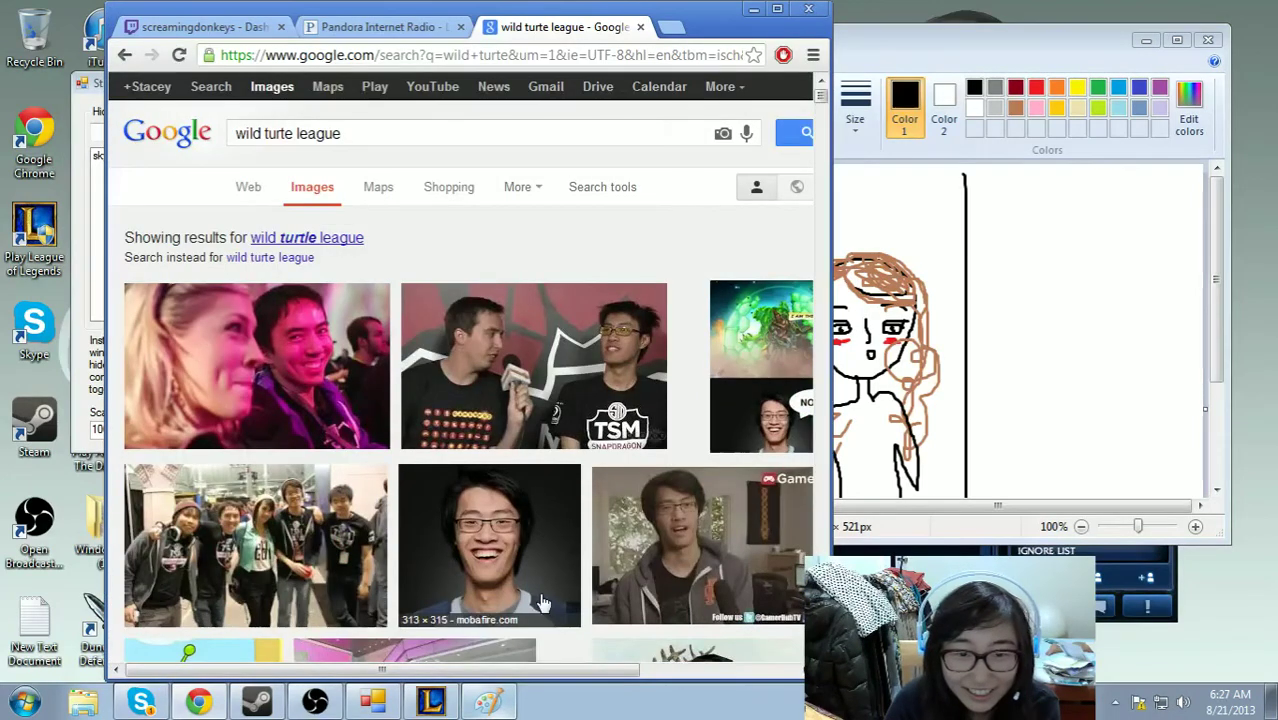
left_click(522, 536)
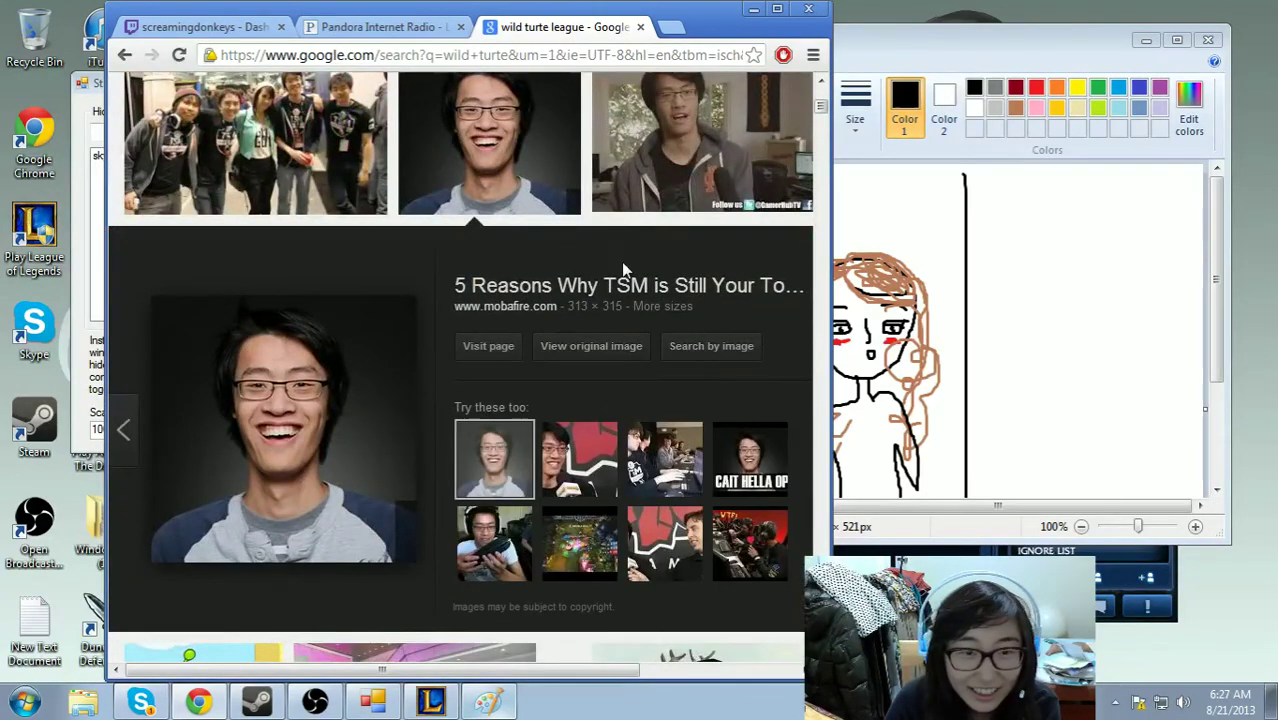
- Open the portrait's source page, go back to its image preview, and reposition the Paint window behind the browser
left_click(347, 525)
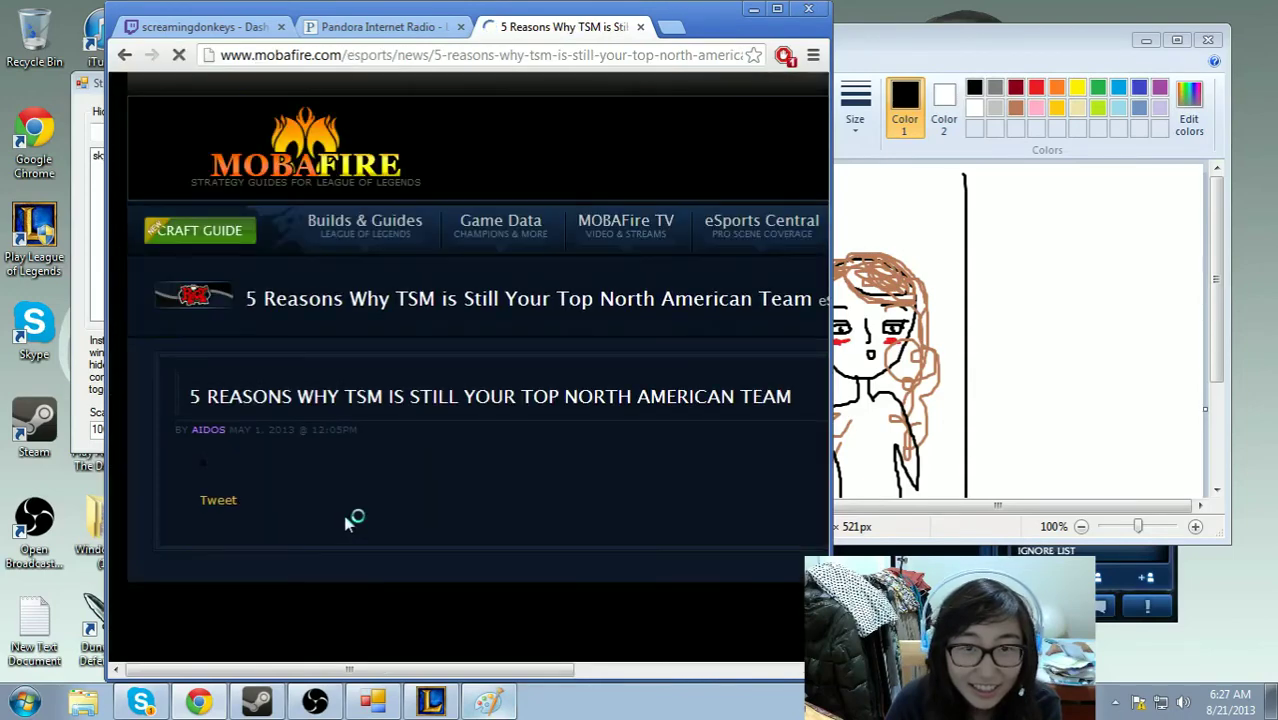
left_click(125, 56)
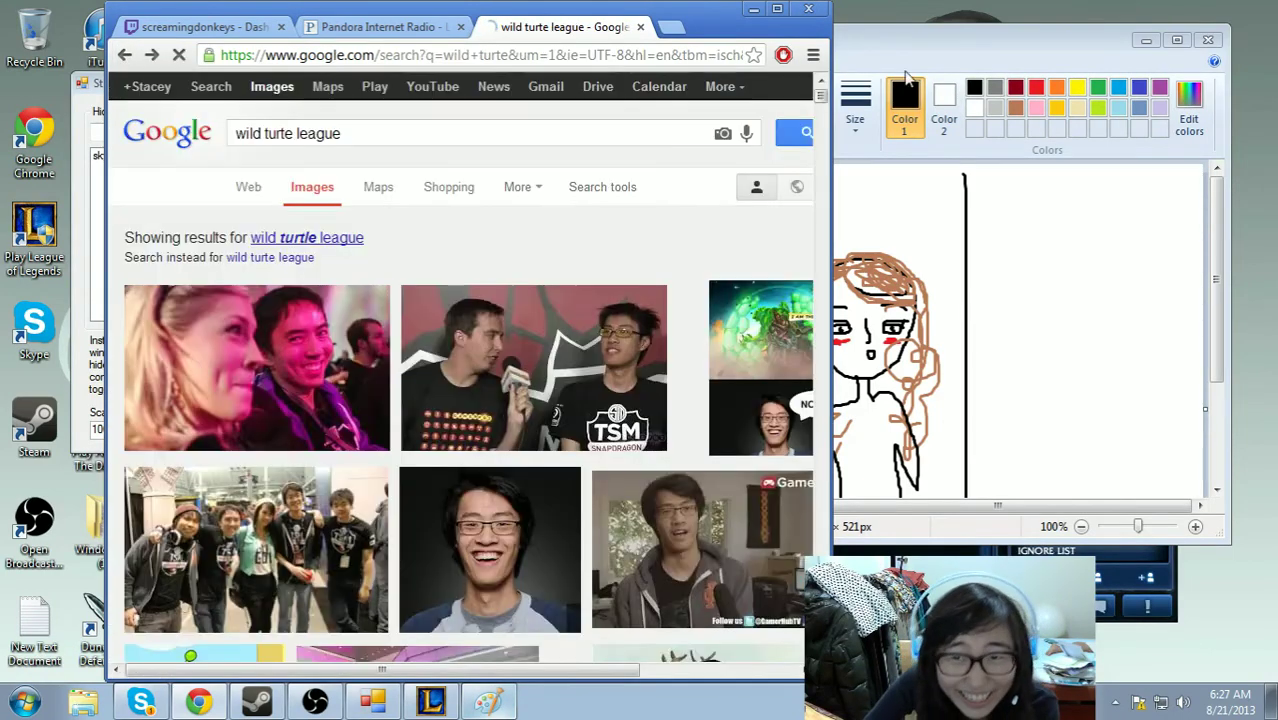
left_click(955, 45)
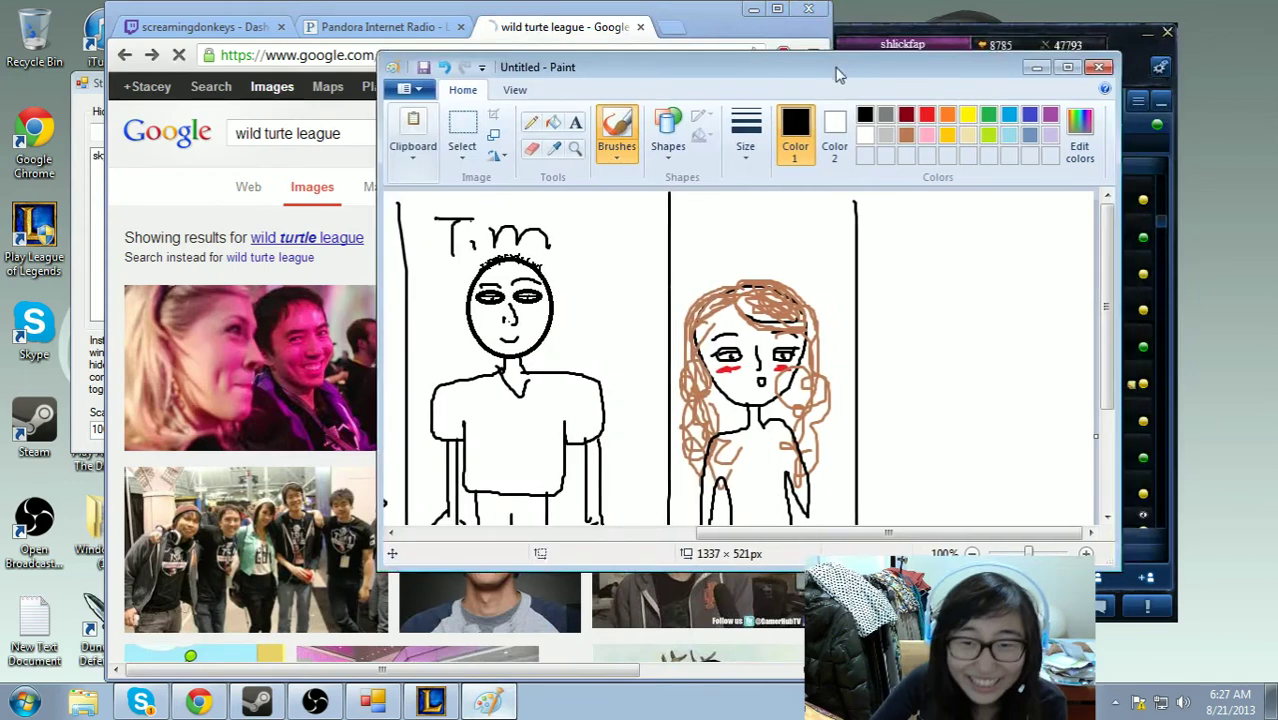
left_click(553, 15)
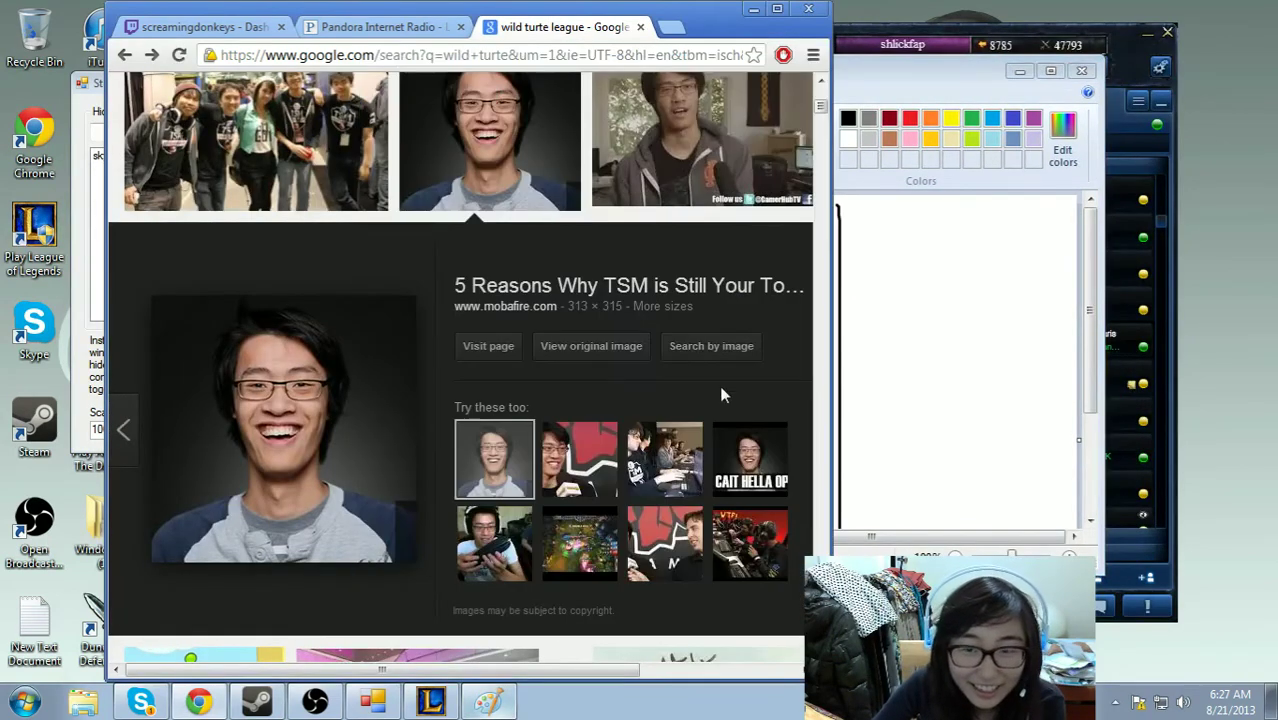
- Shorten the browser window and move it aside so the portrait stays visible next to the Paint canvas
left_click(890, 72)
left_click(568, 7)
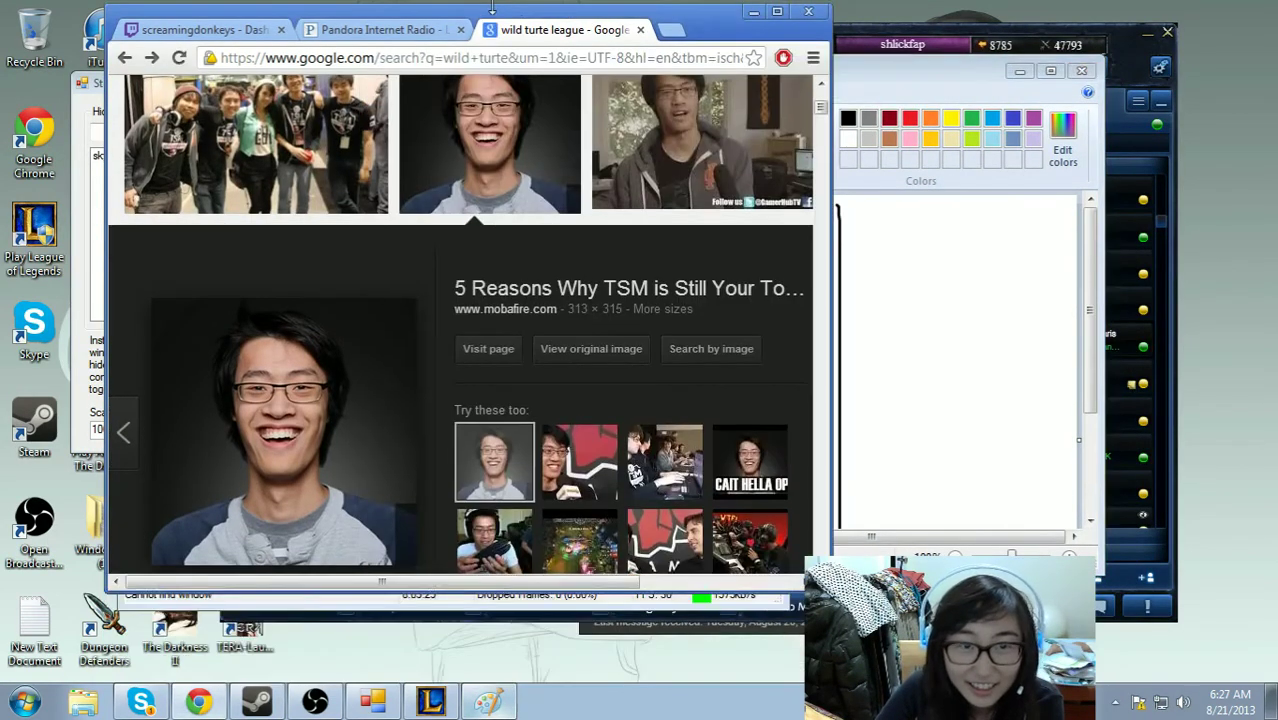
mouse_move(490, 15)
left_mouse_down()
mouse_move(400, 10)
mouse_move(322, 25)
mouse_move(343, 25)
left_mouse_up()
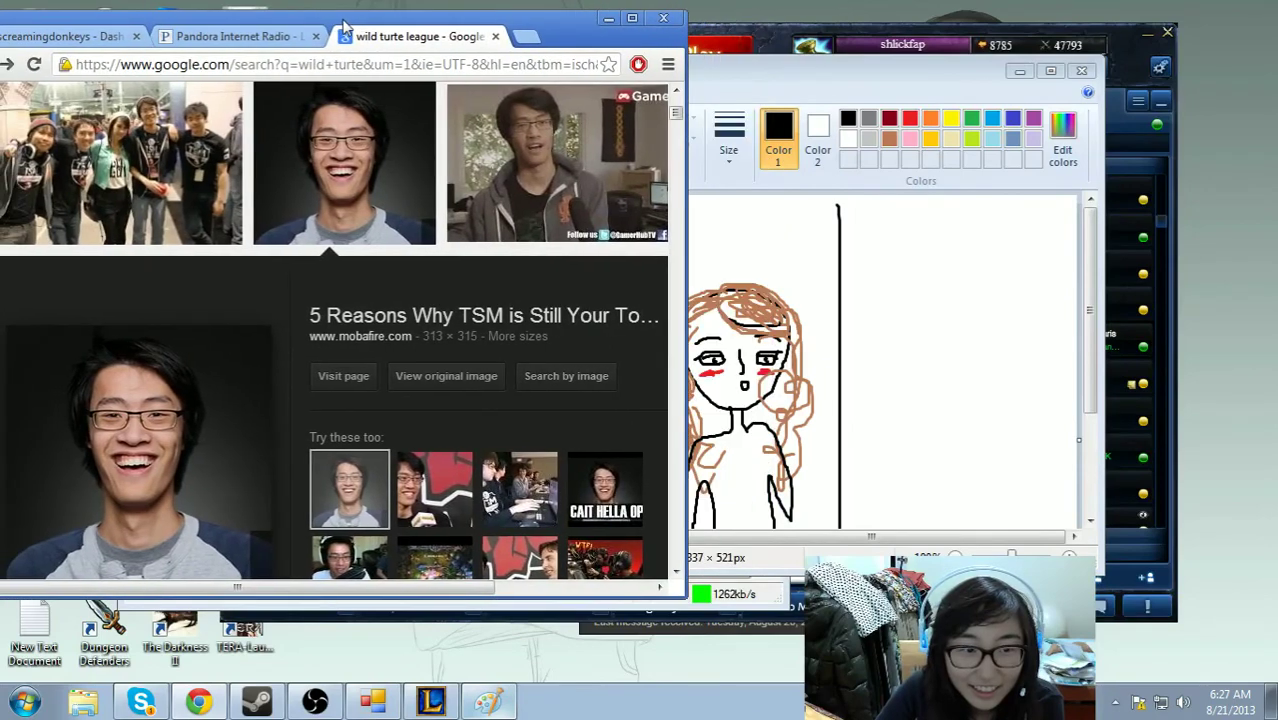
- Bring the Paint window forward beside the portrait and draw a rounded black head outline in the empty fifth section
left_click_drag(830, 78, 880, 97)
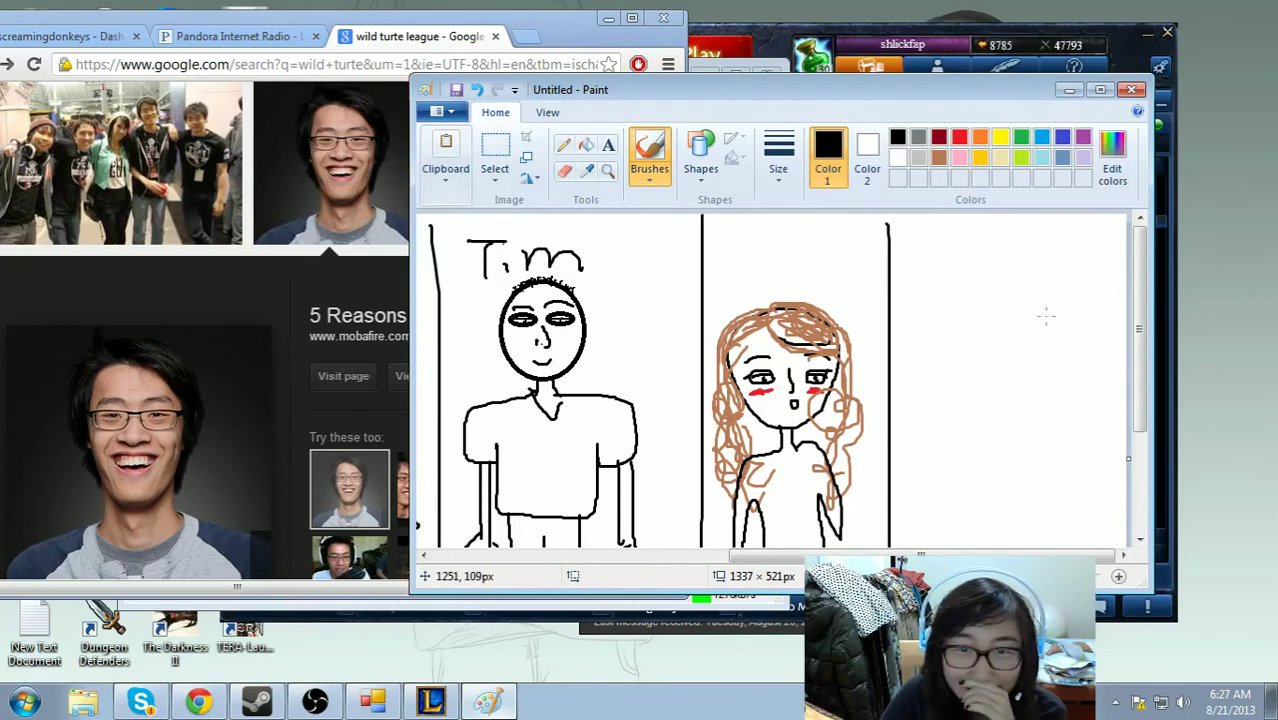
mouse_move(951, 295)
left_mouse_down()
mouse_move(990, 292)
mouse_move(1030, 312)
mouse_move(1038, 370)
left_mouse_up()
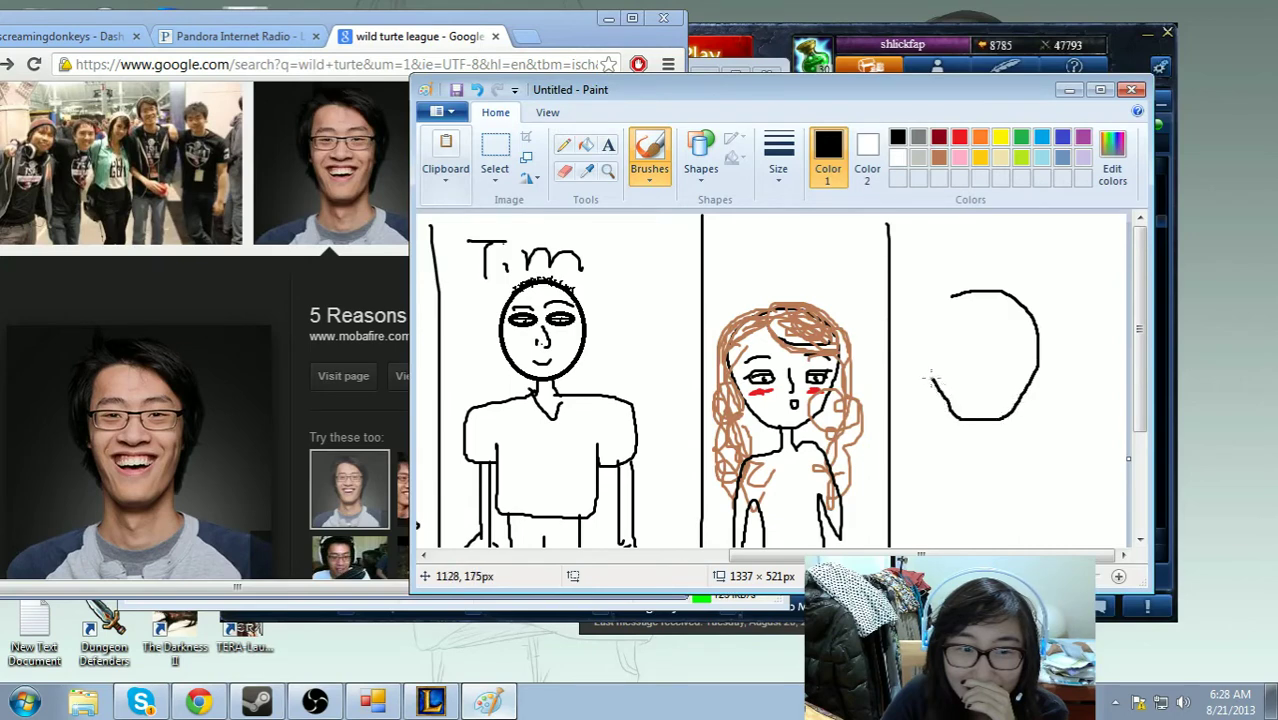
left_click_drag(921, 335, 960, 290)
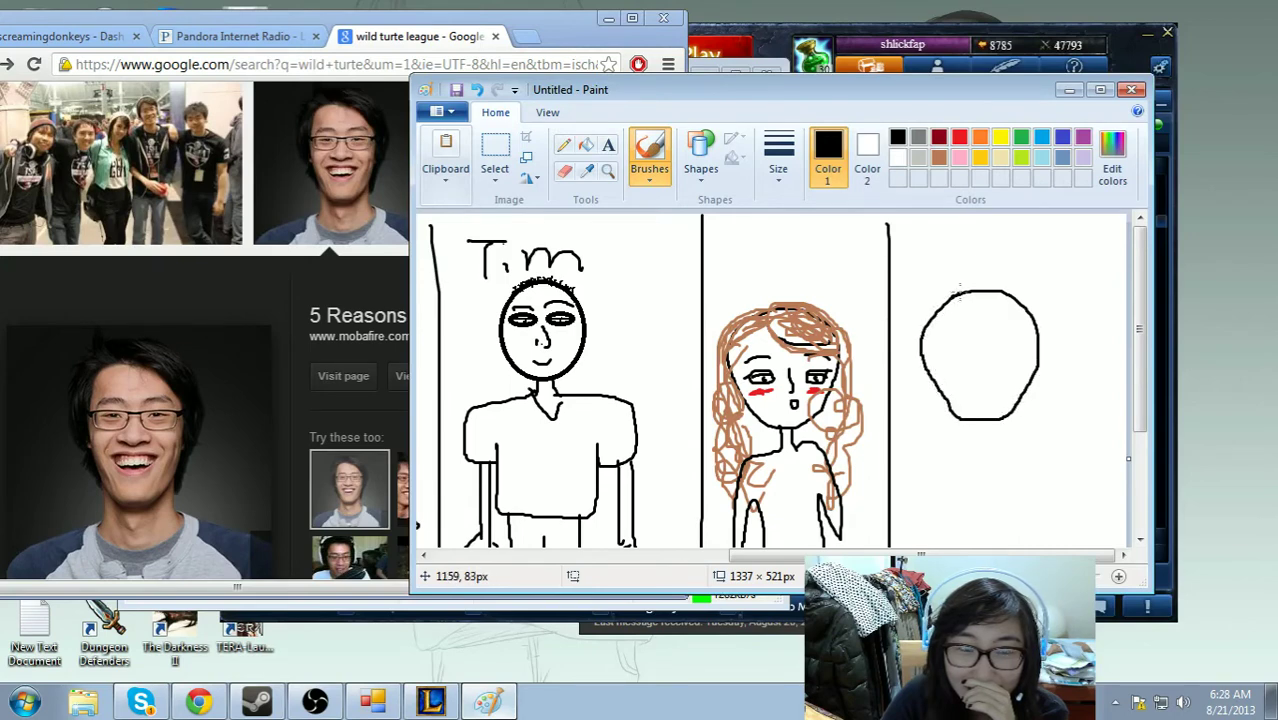
- Switch to the Twitch dashboard in Chrome, read the latest chat messages, and post "ROFL" in the chat
left_click(197, 703)
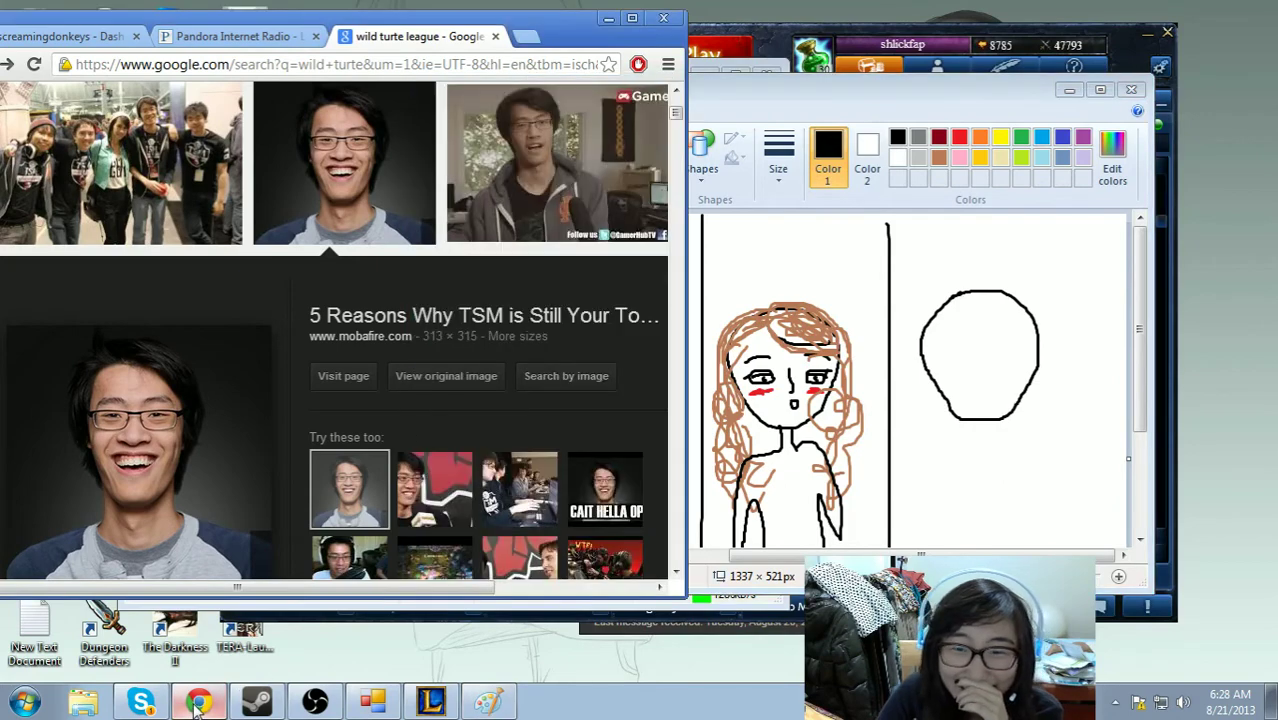
left_click(80, 38)
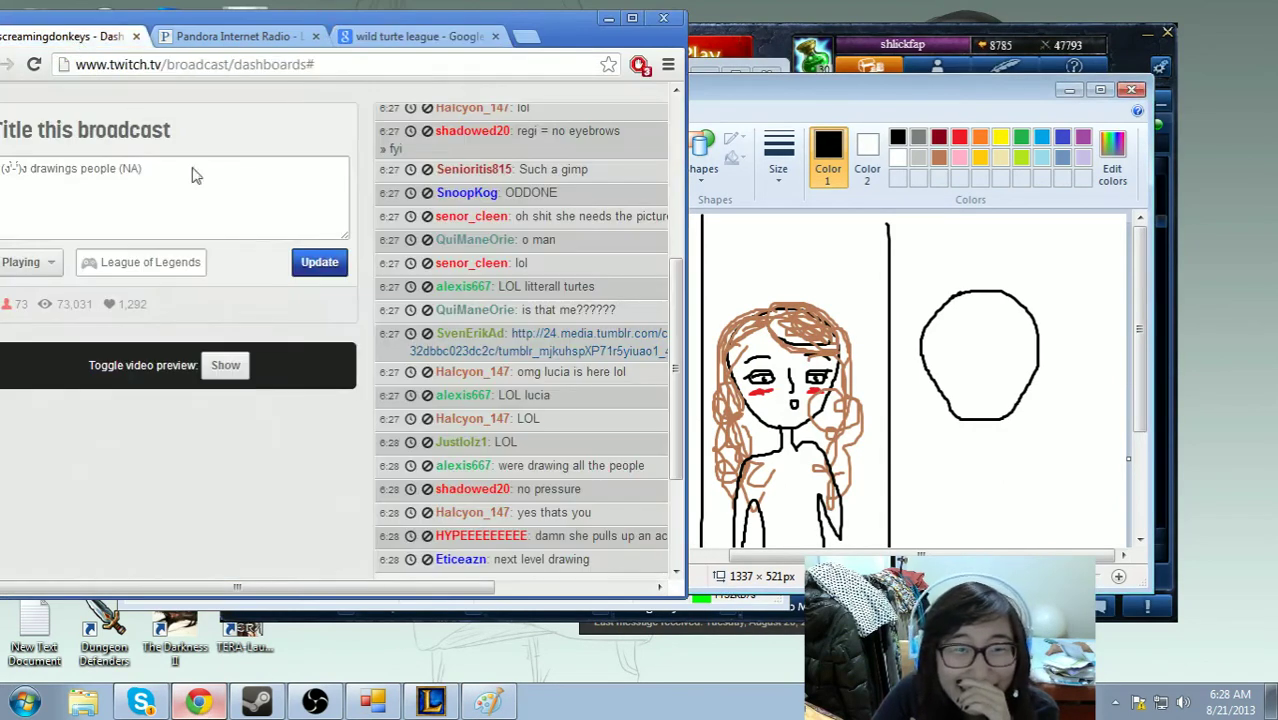
scroll(352, 537, "down", 3)
scroll(284, 461, "up", 2)
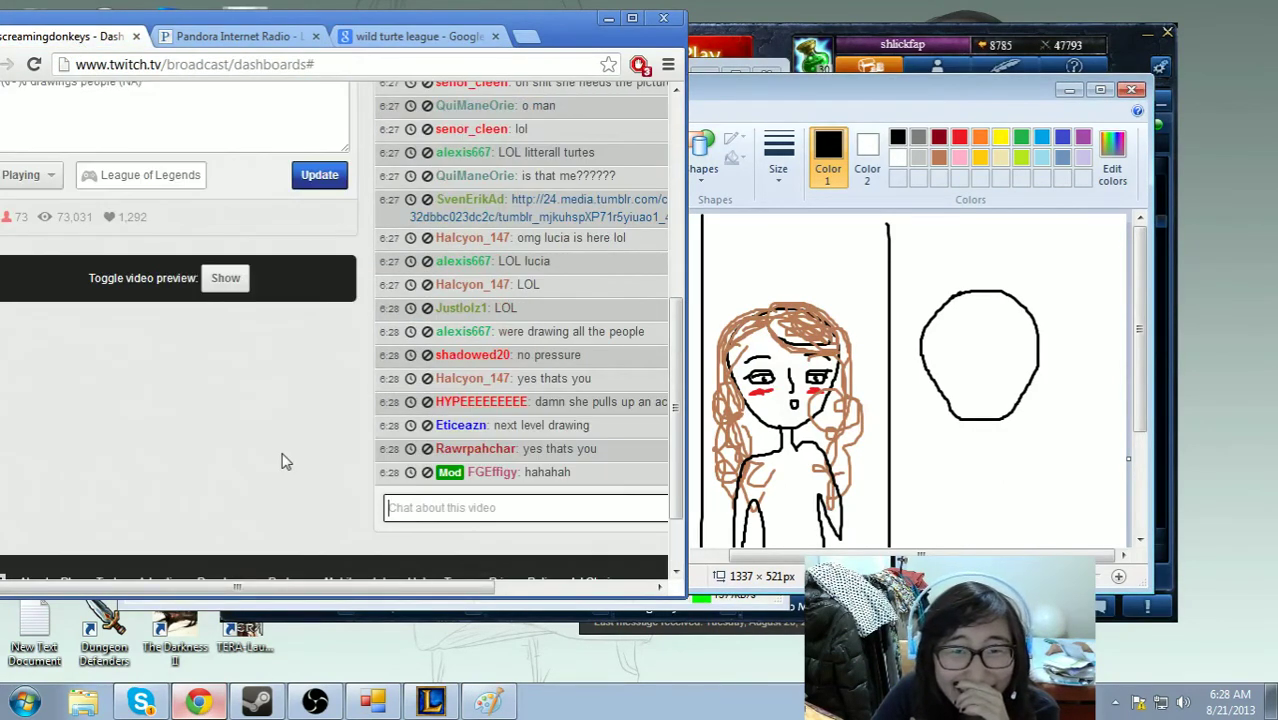
left_click_drag(354, 584, 421, 591)
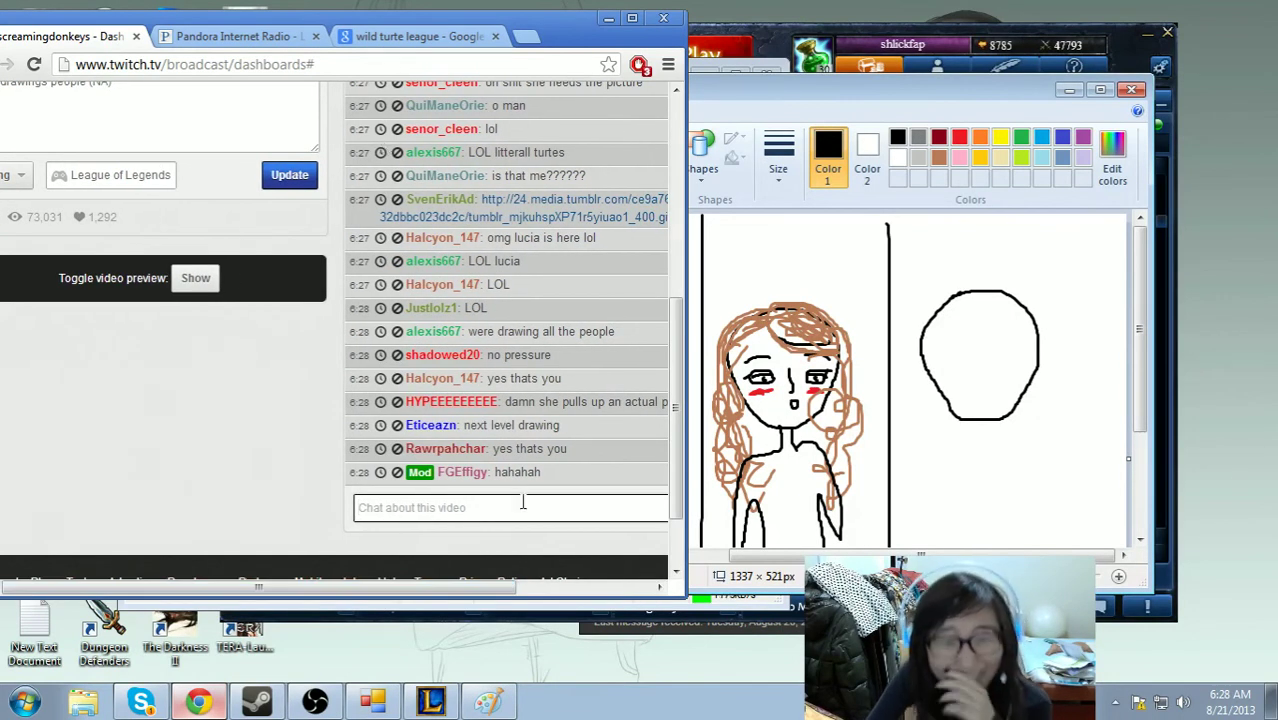
type("ROFL")
key("Return")
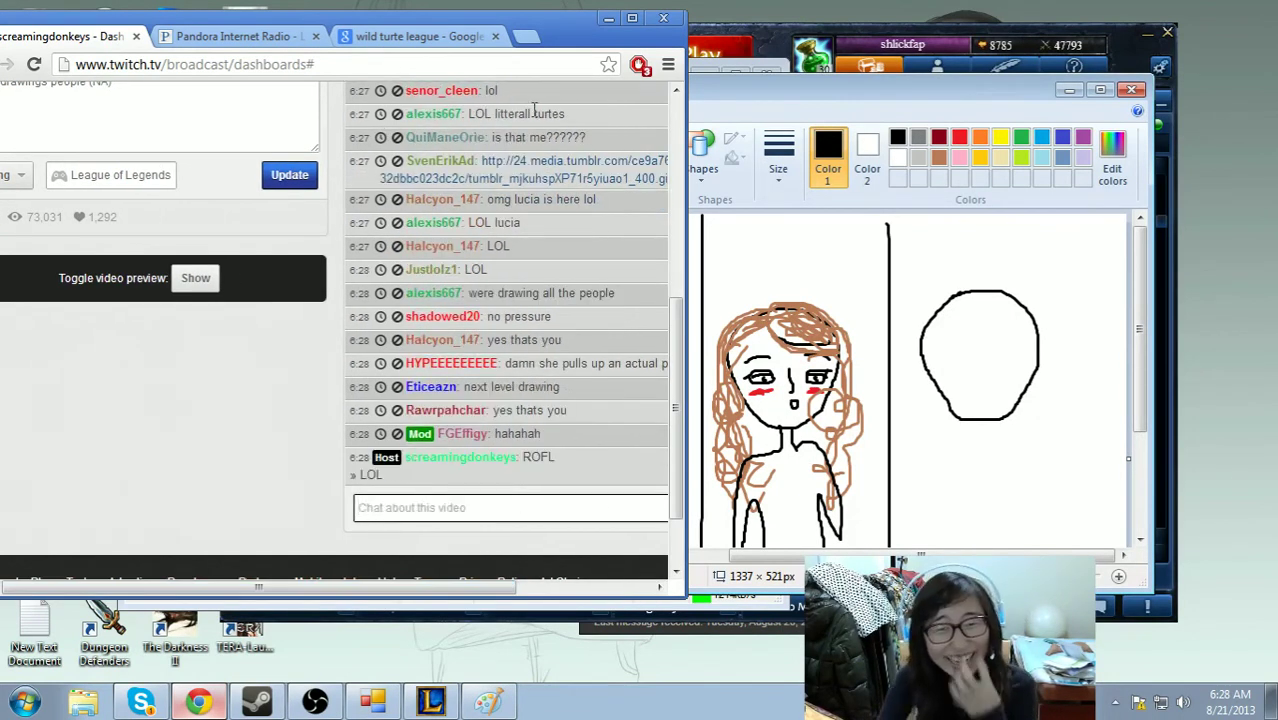
- Return to the portrait preview, and in Paint start a short black line inside the left edge of the new head outline
left_click(440, 45)
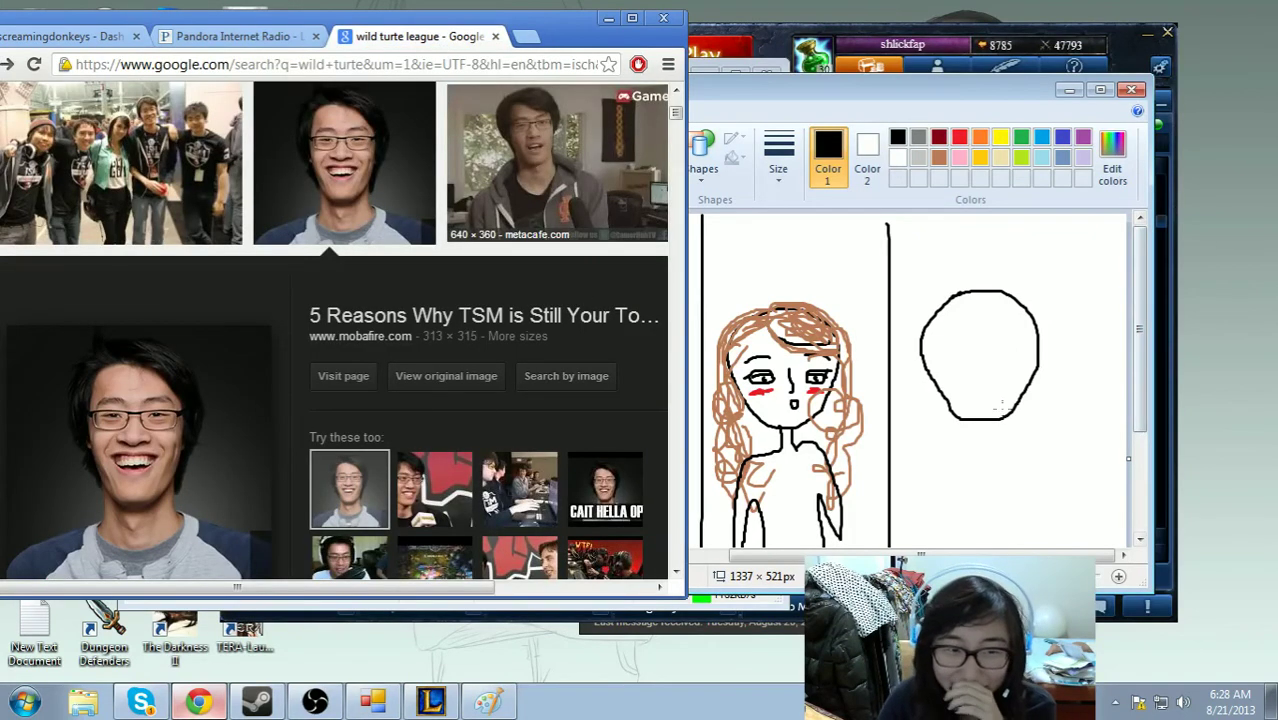
left_click(925, 338)
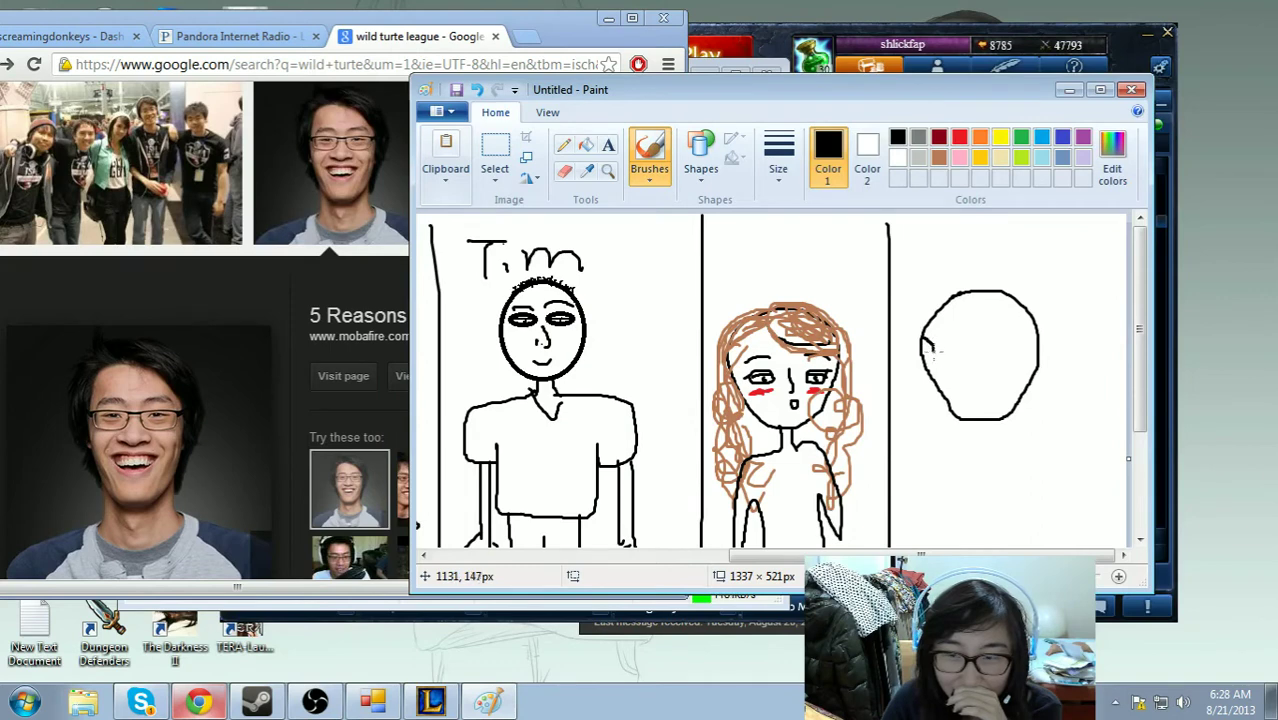